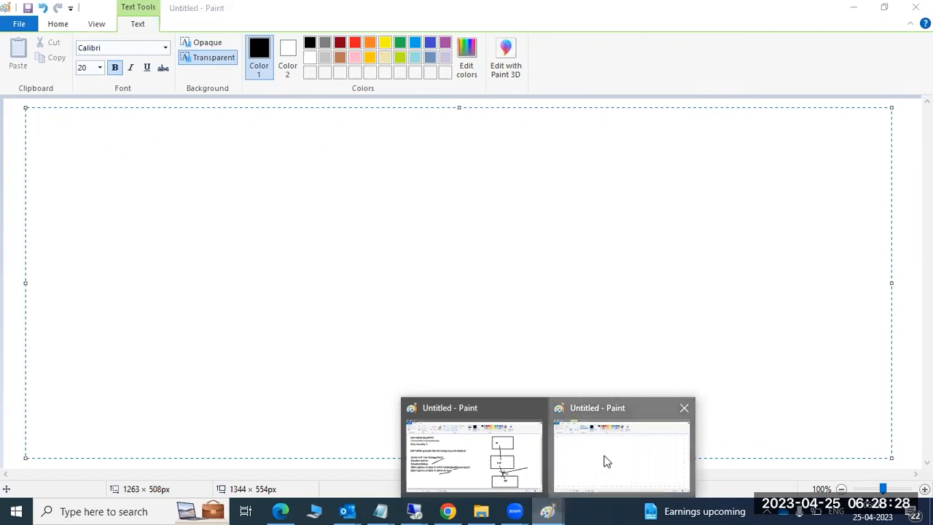
Step: In the security diagram Paint window, draw a short line above item 1)
mouse_move(547, 510)
click(471, 446)
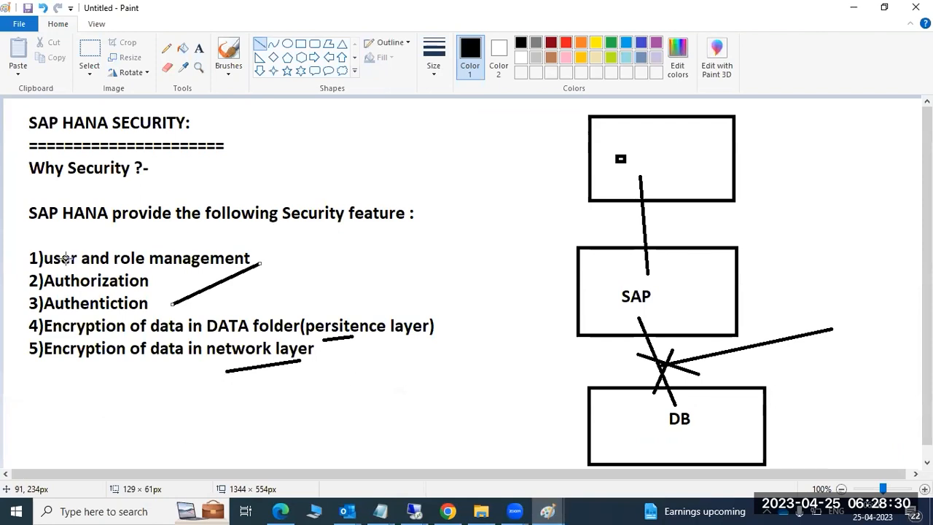
drag(22, 244, 43, 245)
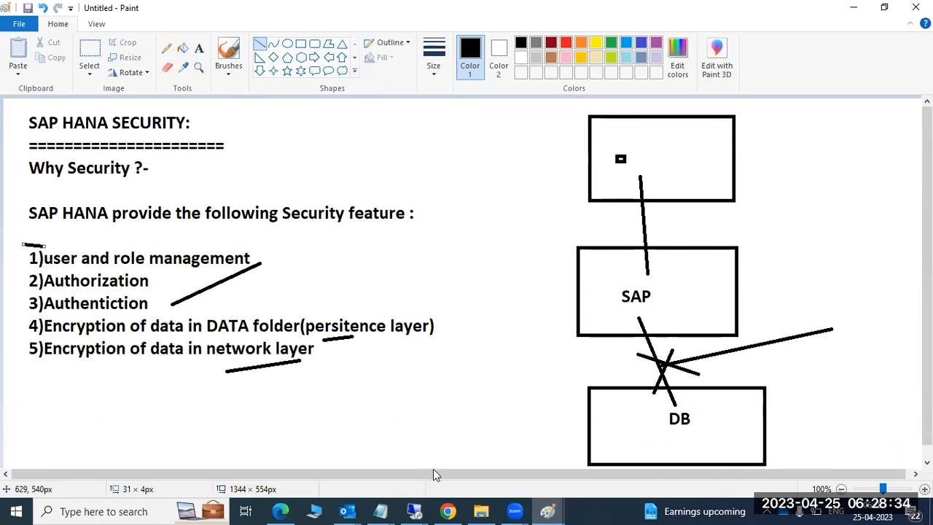
Step: Back on the blank Paint page, type the heading '1)SAp HANA ROLE and USEr'
mouse_move(561, 502)
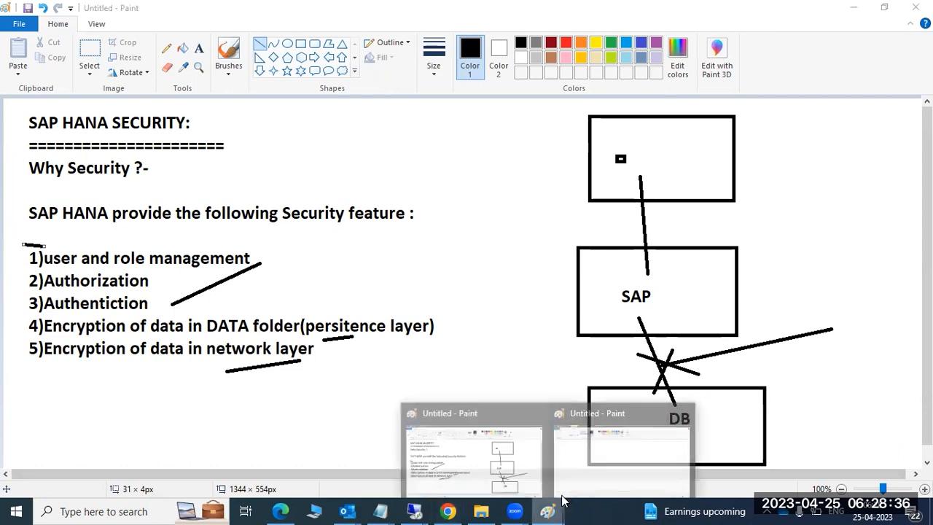
click(599, 457)
text(1)
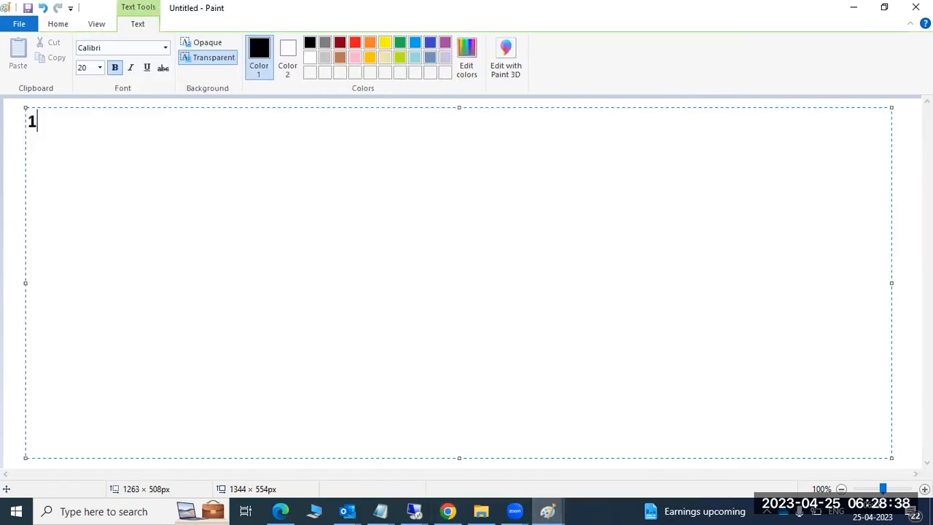
text()SAp )
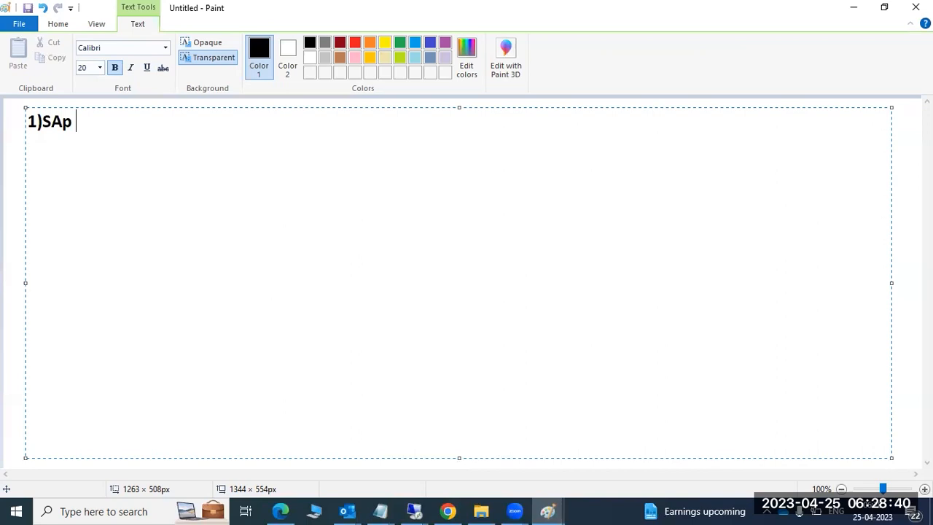
text(HANA ROLE)
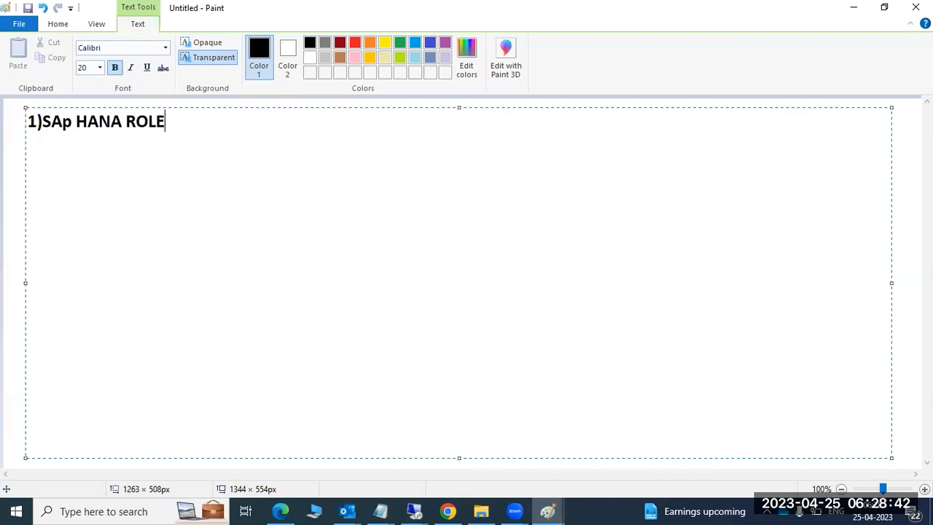
text( and USEr)
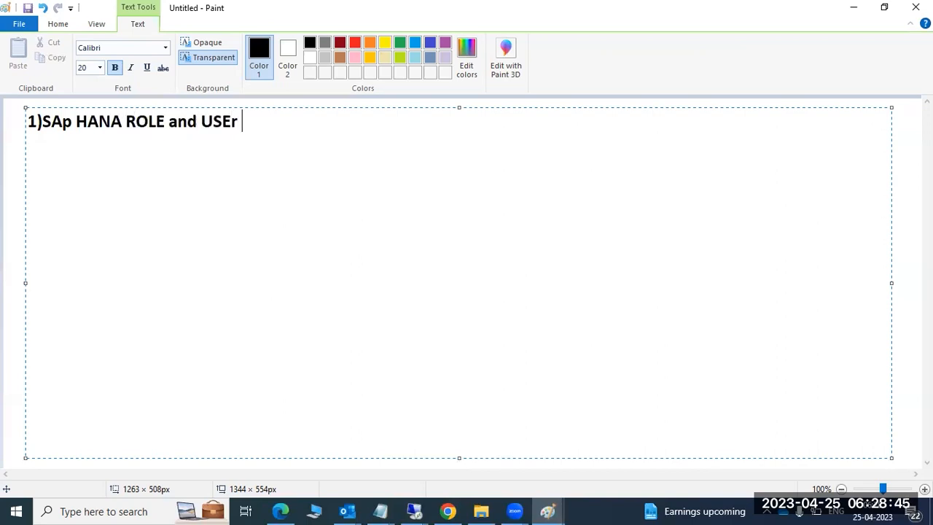
Step: Correct the heading to '1)SAp HANA ROLE and USER:' and underline it with a row of equals signs
key(BackSpace)
text(R:)
key(Return)
text(=)
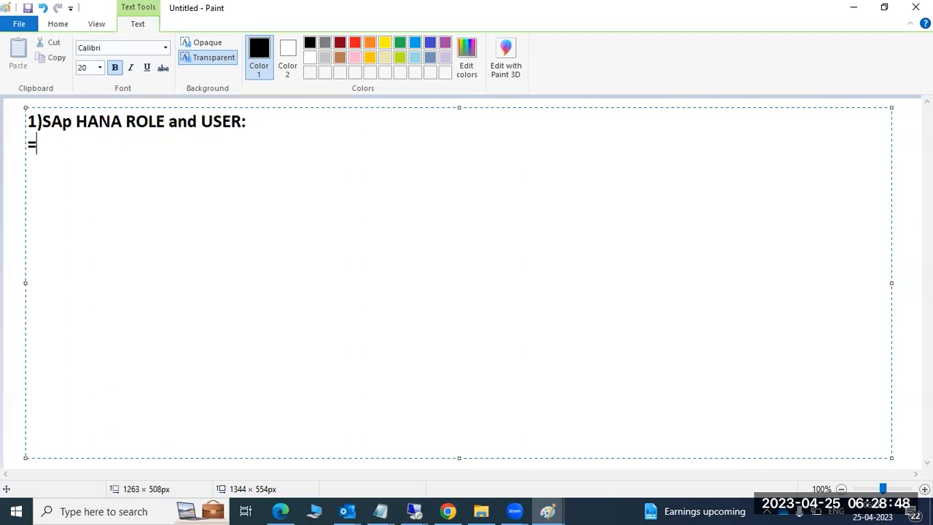
text(==========================)
key(Return)
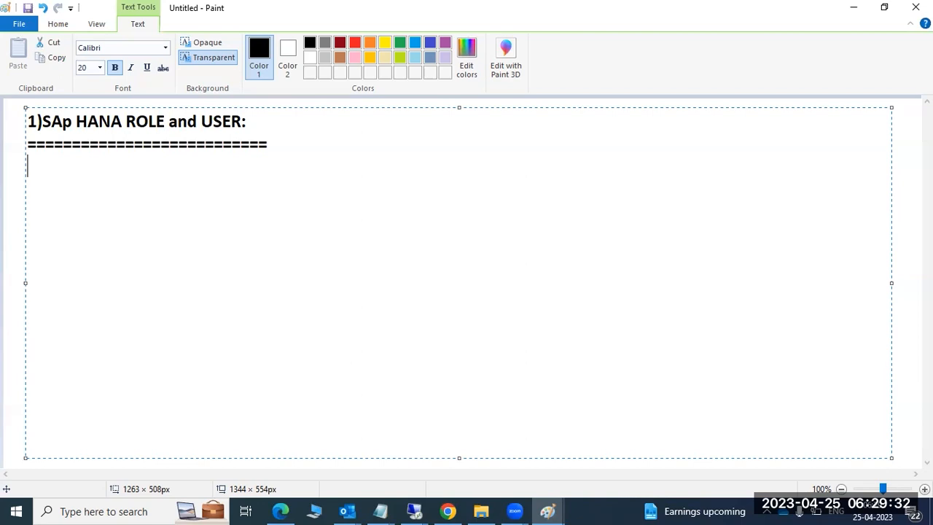
Step: Switch from the Paint notes to the remote SAP HANA Studio session
click(549, 510)
click(586, 449)
click(413, 509)
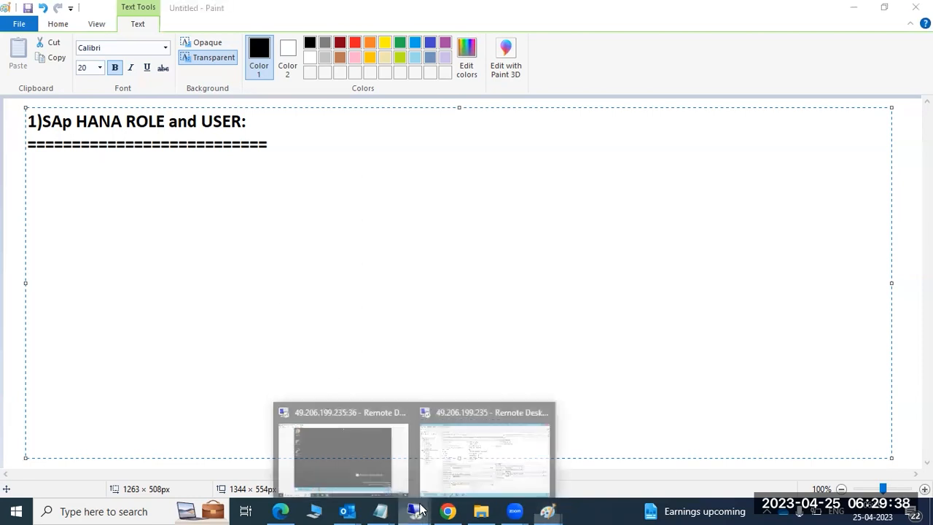
click(438, 456)
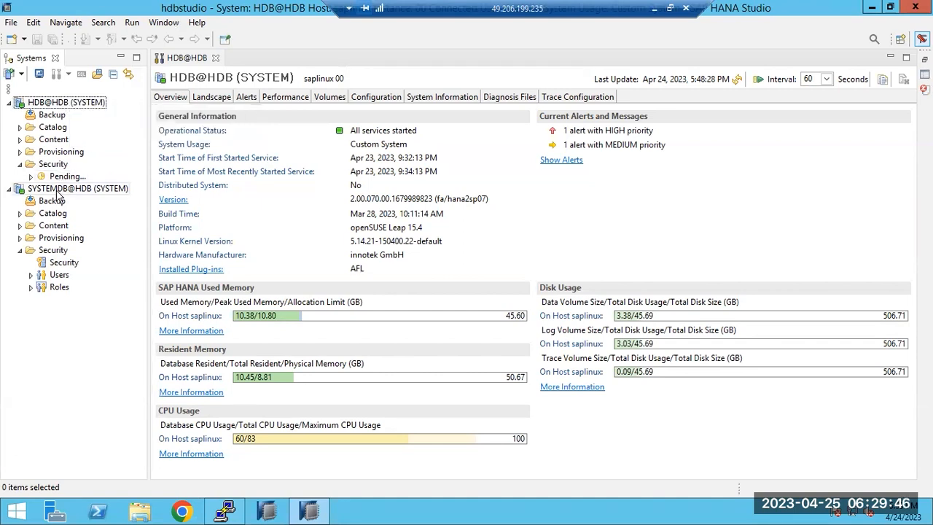
Step: Log off the HDB@HDB (SYSTEM) connection from the Systems tree
click(48, 105)
right_click(47, 108)
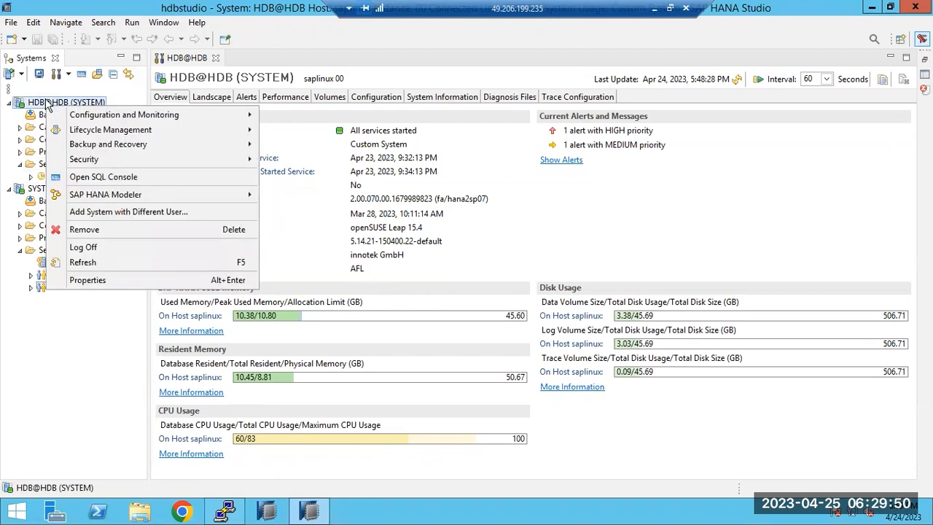
click(84, 248)
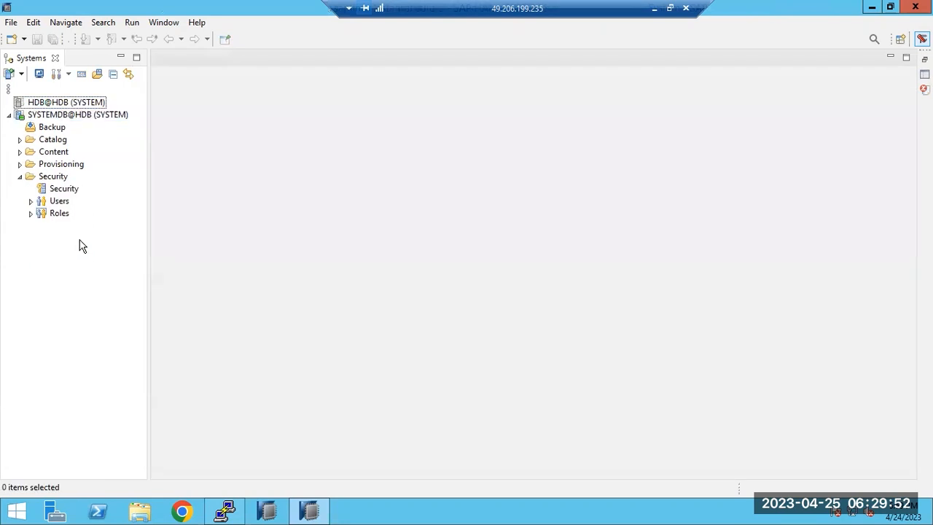
double_click(33, 104)
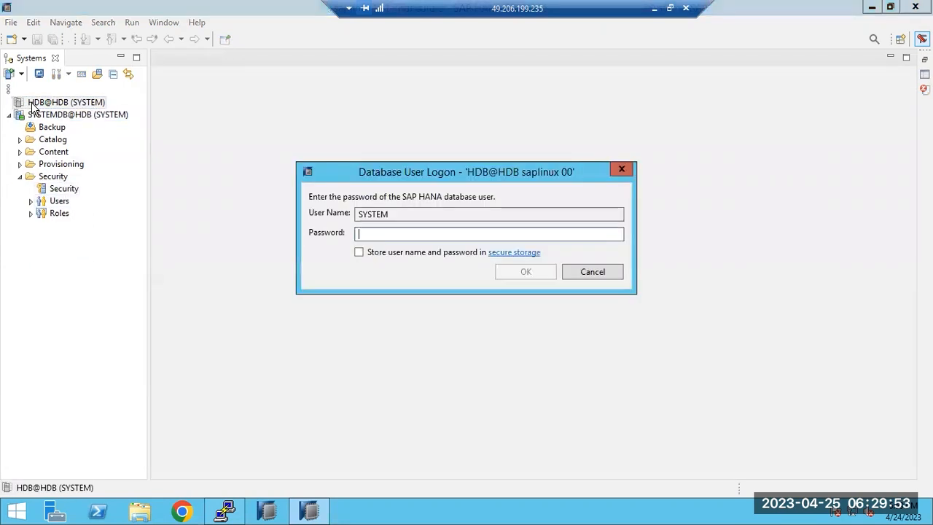
click(388, 217)
drag(388, 217, 356, 219)
click(371, 237)
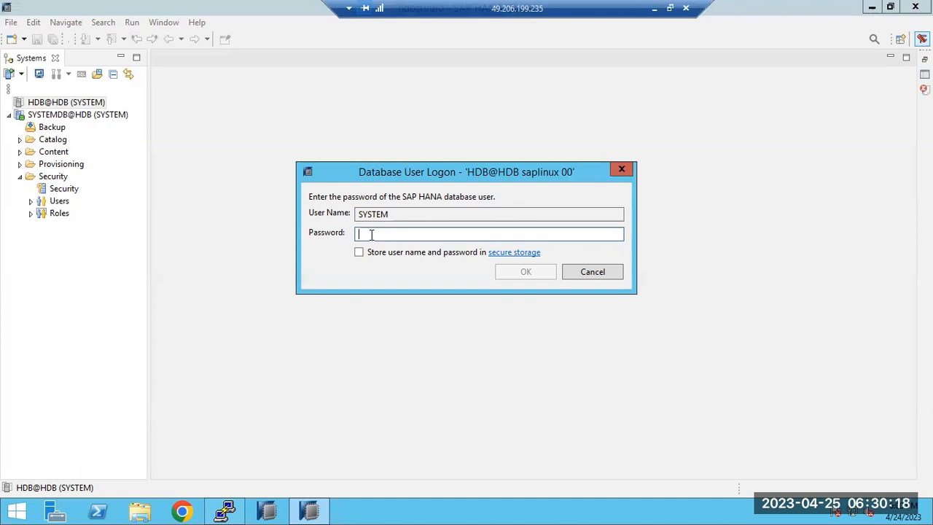
click(592, 272)
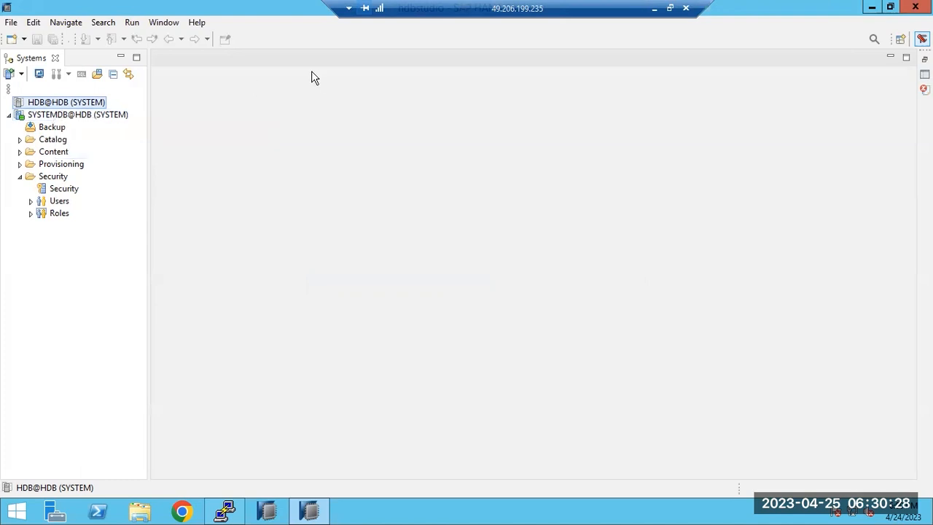
Step: Minimize the remote desktop session to return to the Paint notes
click(655, 8)
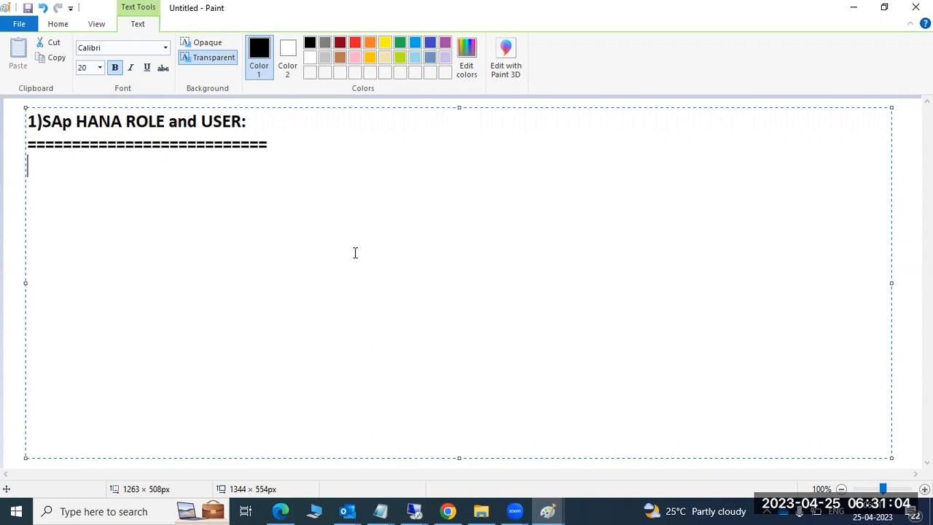
mouse_move(423, 510)
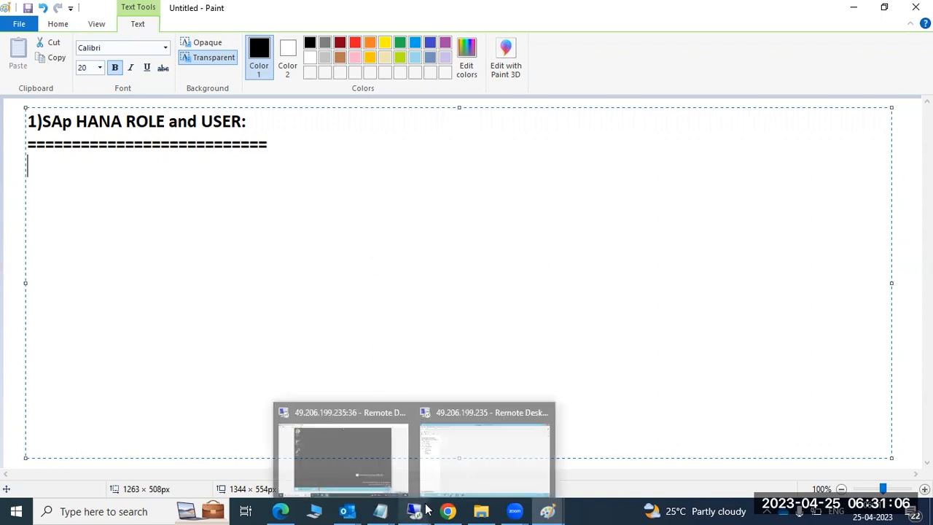
click(452, 433)
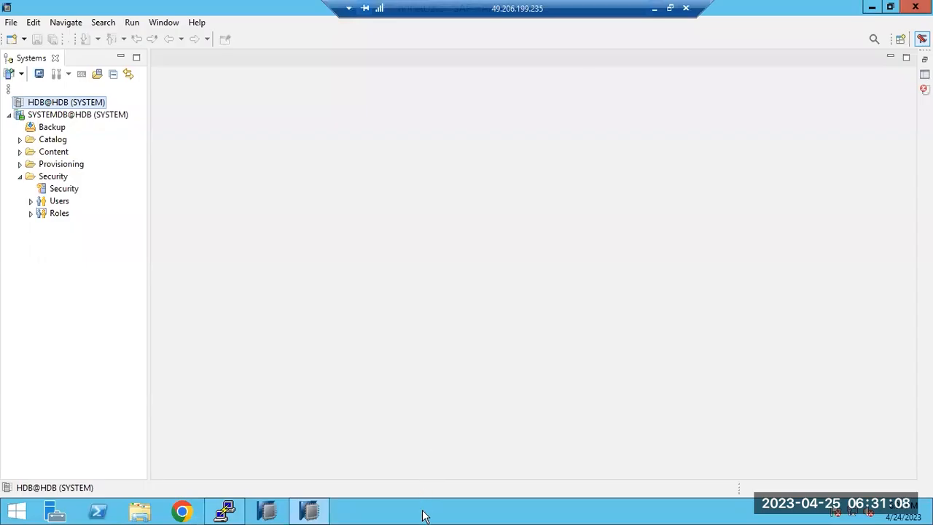
right_click(423, 514)
click(441, 473)
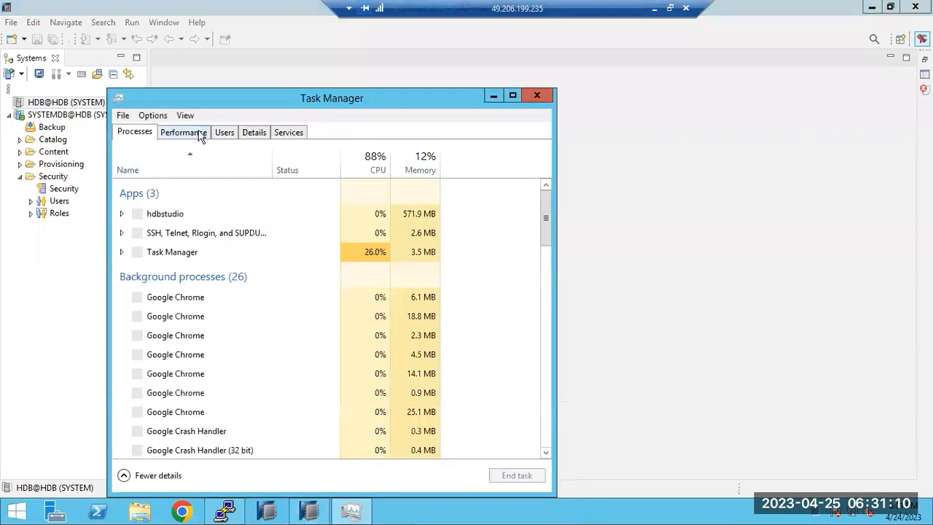
click(225, 134)
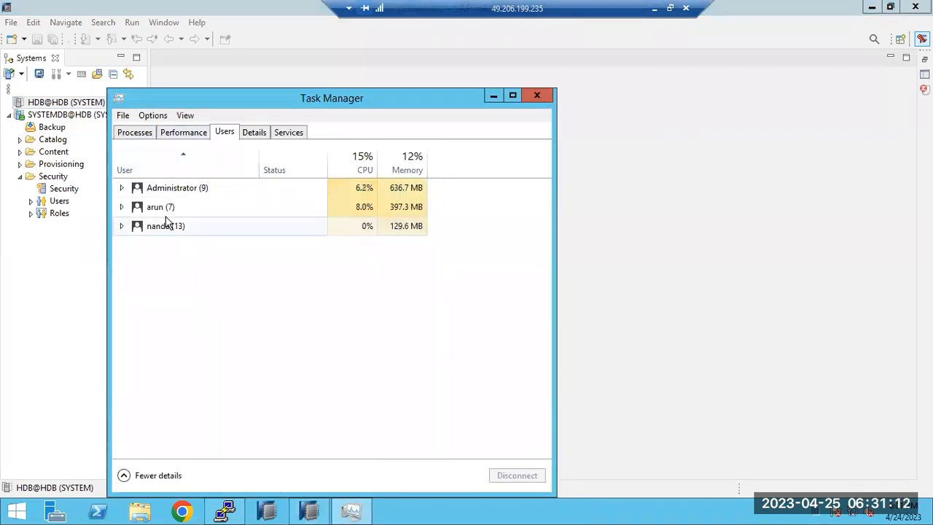
click(537, 95)
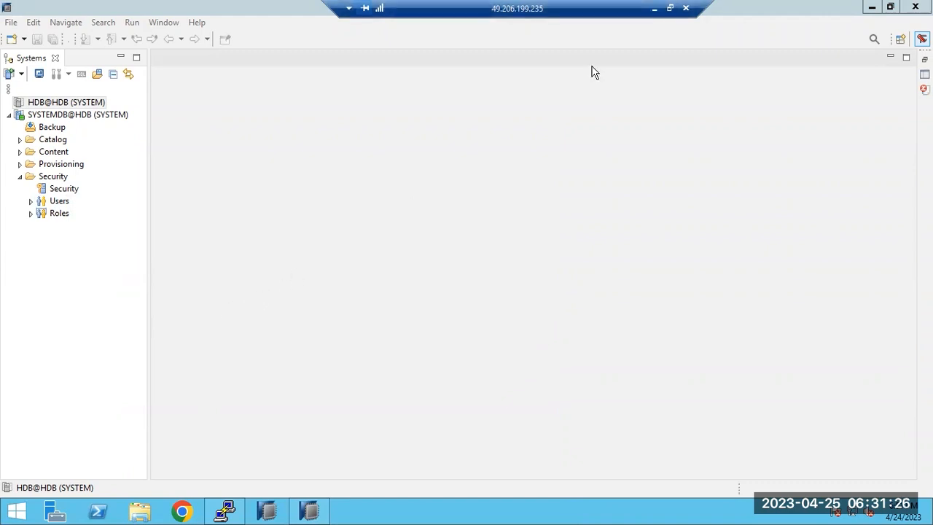
click(654, 8)
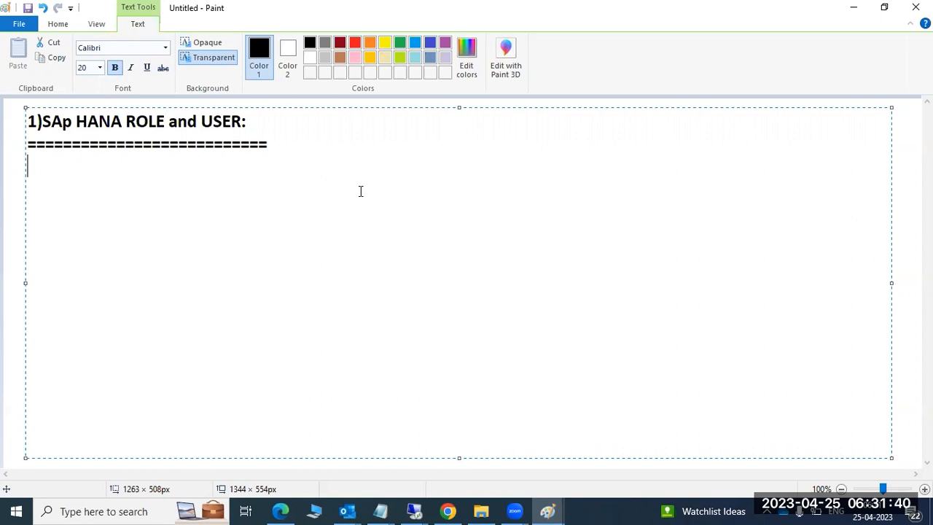
Step: Type '1)Technical user(DBA user)' below the equals row and dismiss the two Teams notifications
text(1)Te)
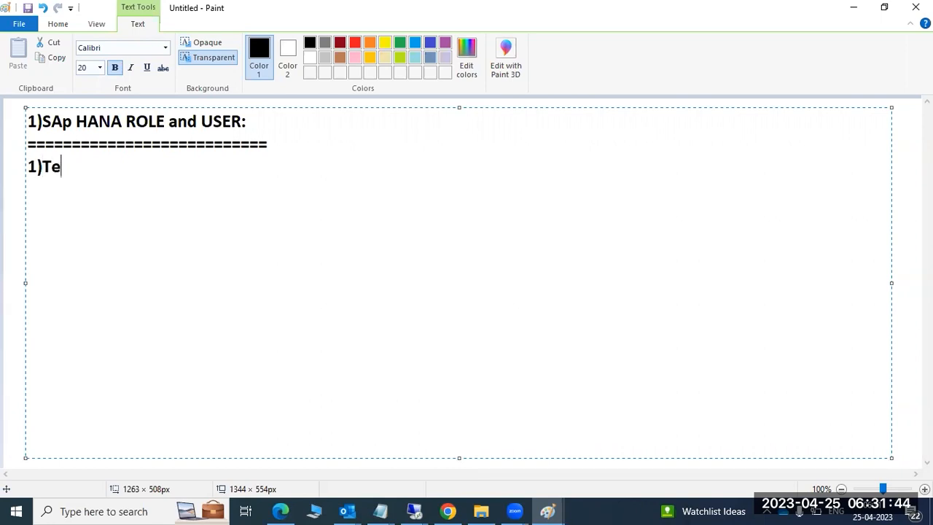
text(chnical user)
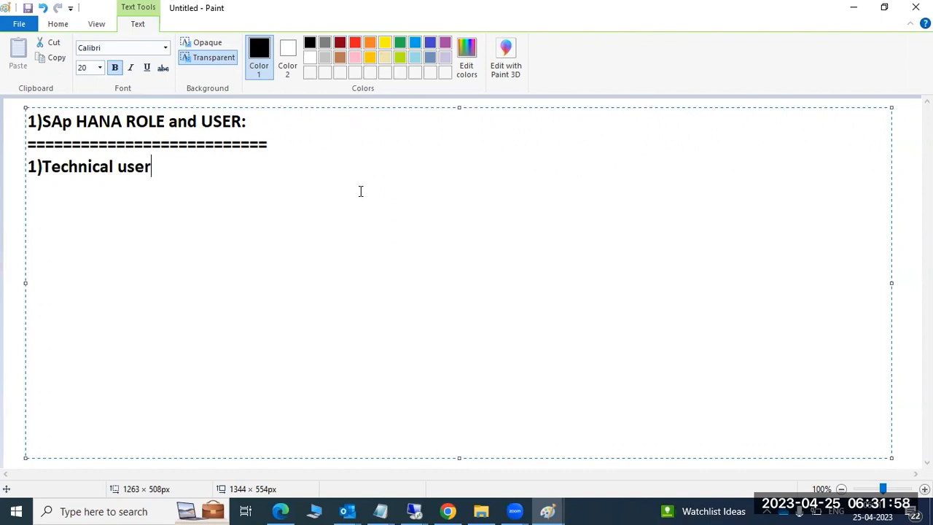
text((DBA user))
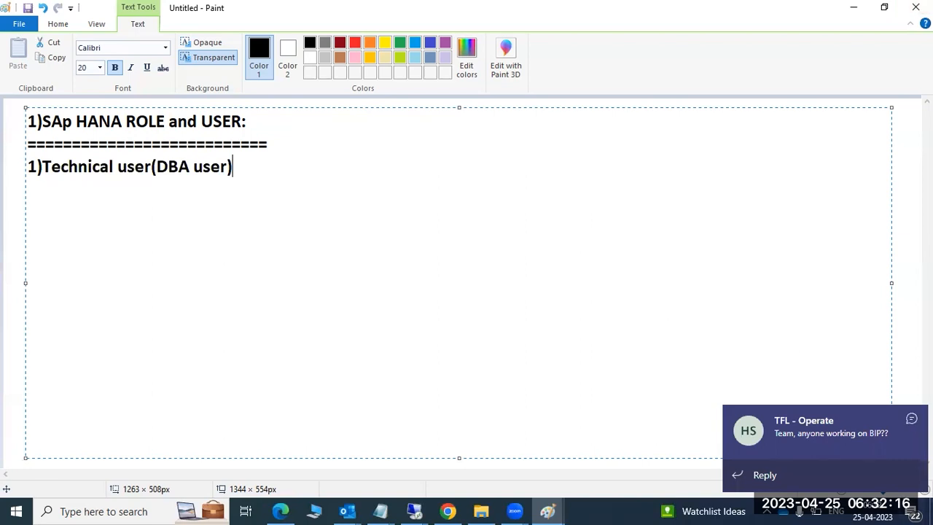
click(912, 417)
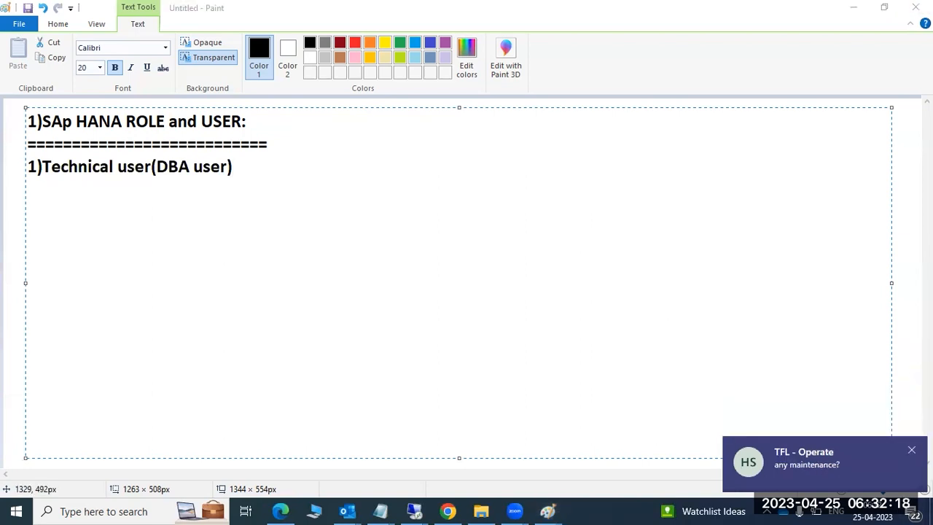
click(911, 449)
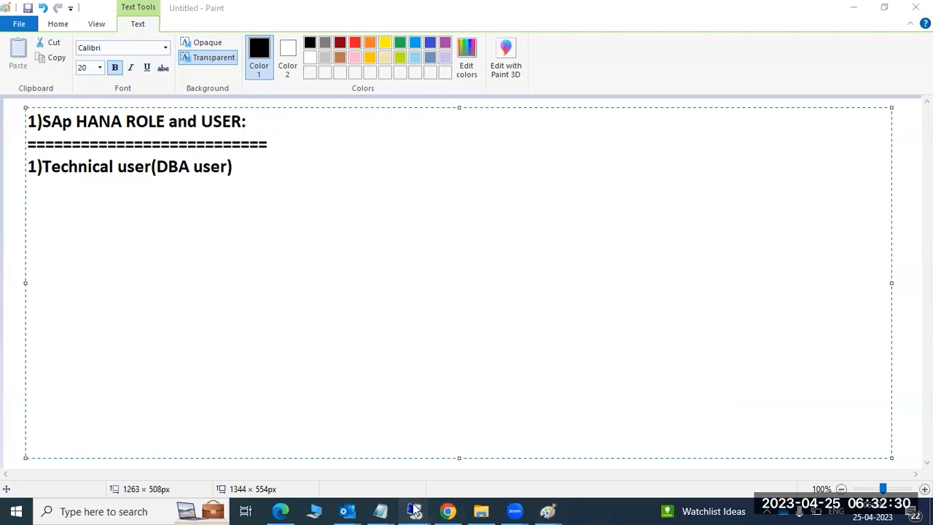
Step: In the remote HANA Studio, log on to HDB@HDB as SYSTEM with its password
mouse_move(414, 511)
click(464, 433)
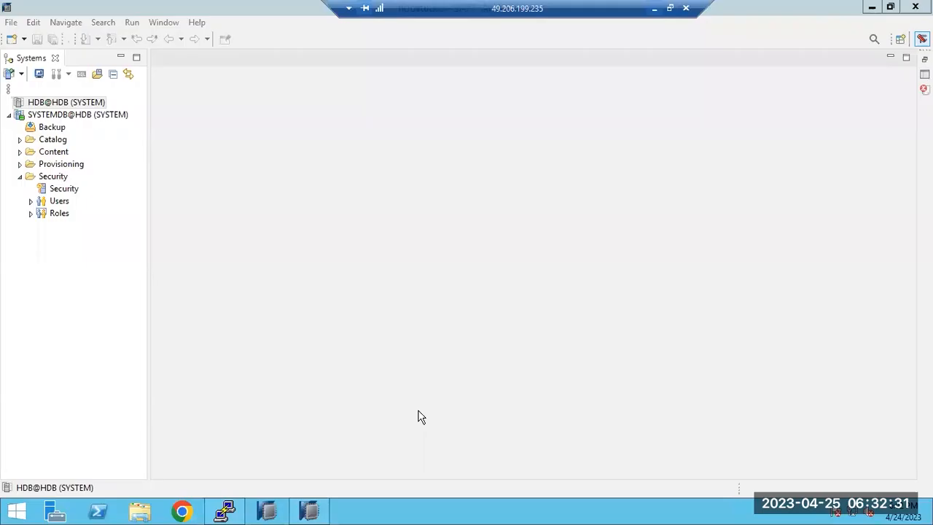
double_click(57, 107)
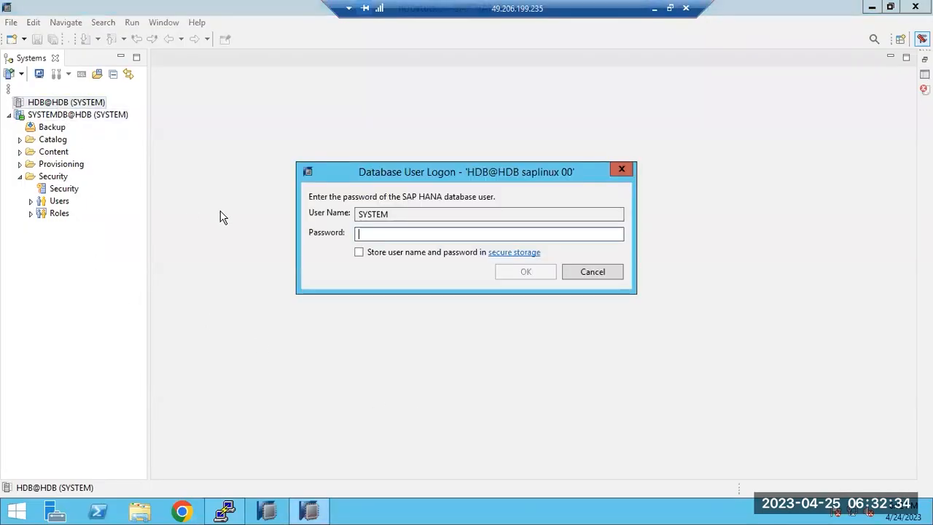
text(••••••••••)
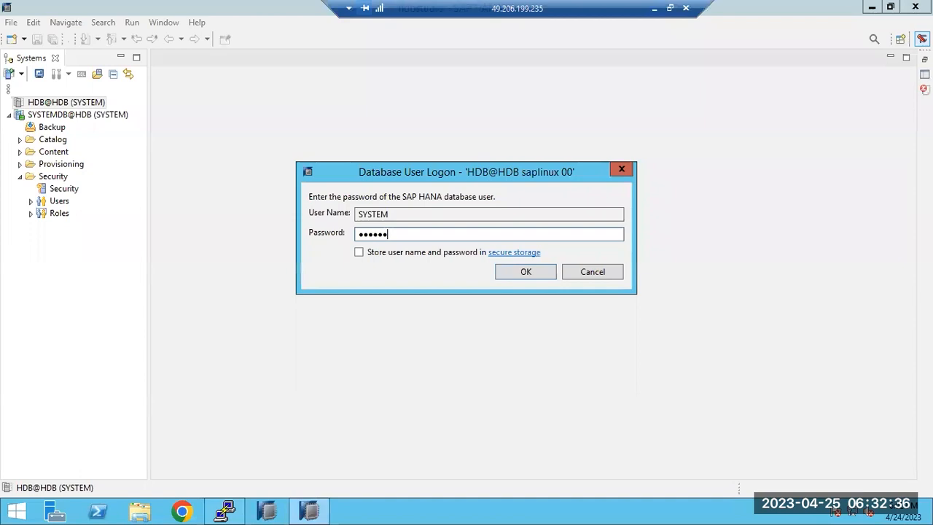
key(Return)
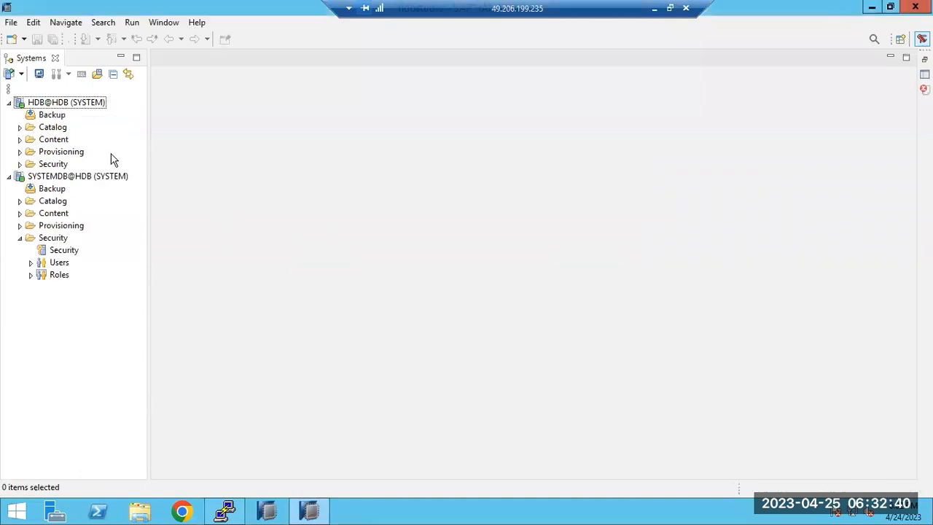
Step: Open the HDB@HDB administration view and check its Alerts, Performance and Volumes tabs
click(82, 106)
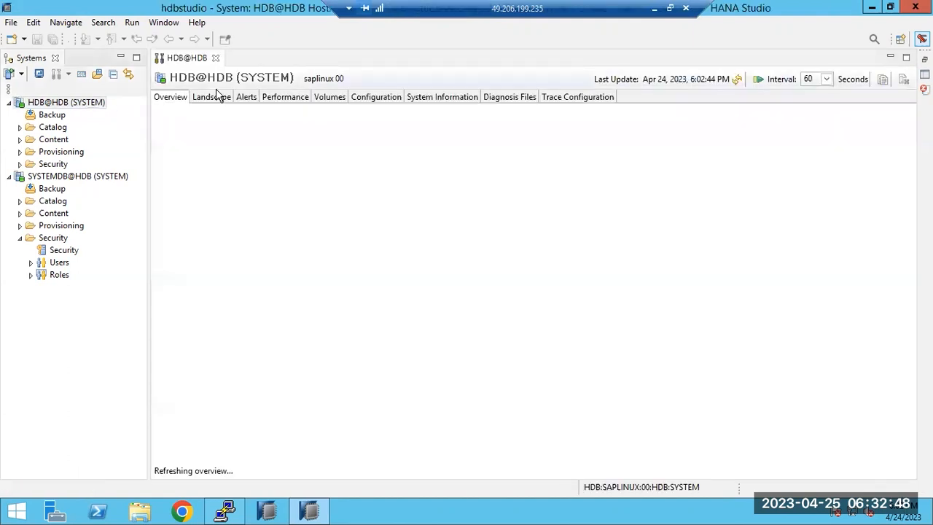
click(246, 97)
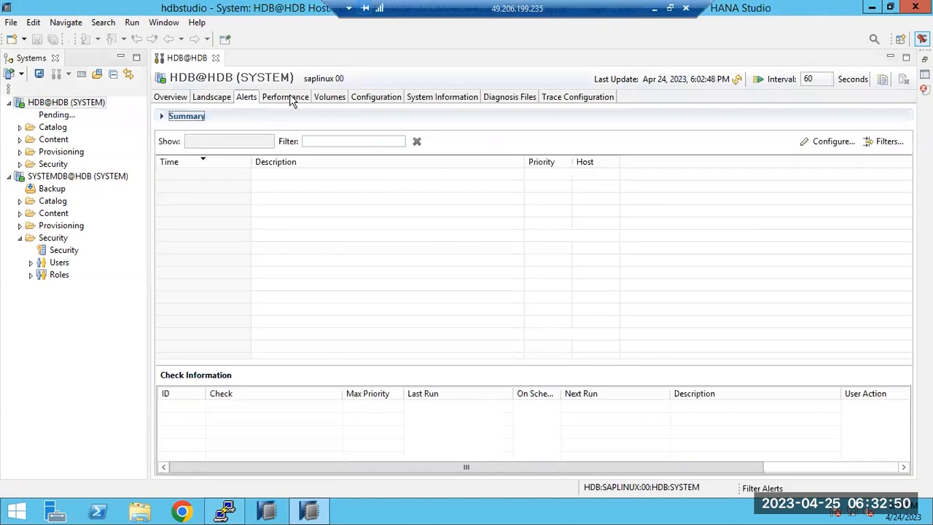
click(290, 97)
click(328, 97)
Step: Check the Configuration, Diagnosis Files, Trace Configuration and Performance tabs of HDB@HDB
click(380, 97)
click(493, 97)
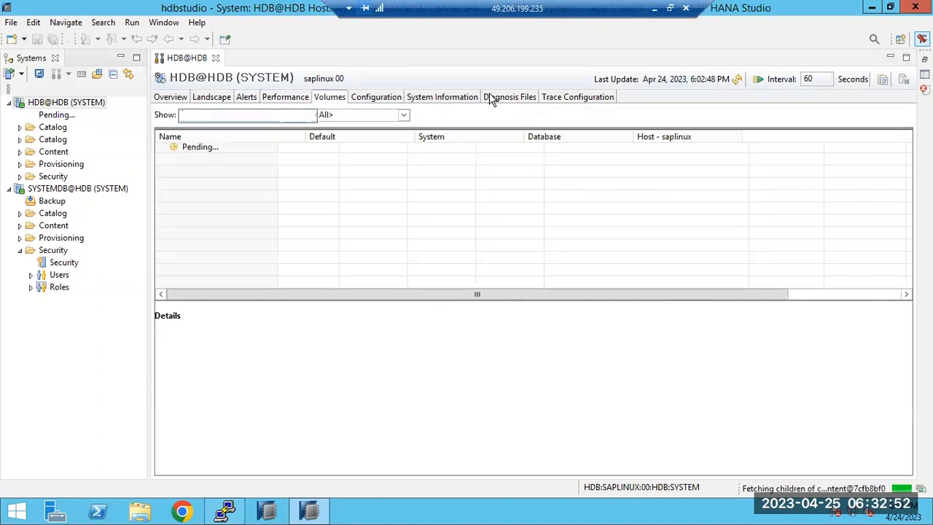
click(577, 99)
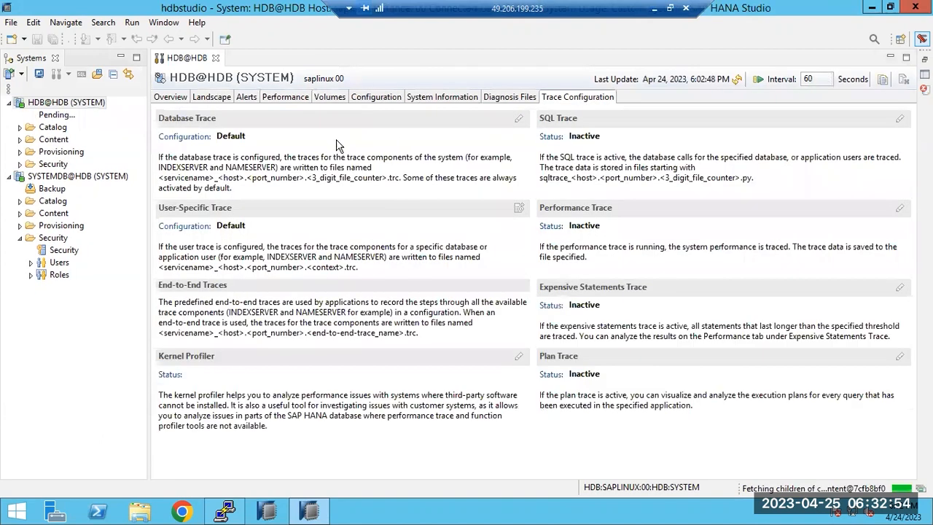
click(287, 97)
Step: Revisit Alerts and Landscape, return to Overview, and list the SYSTEMDB users
click(247, 98)
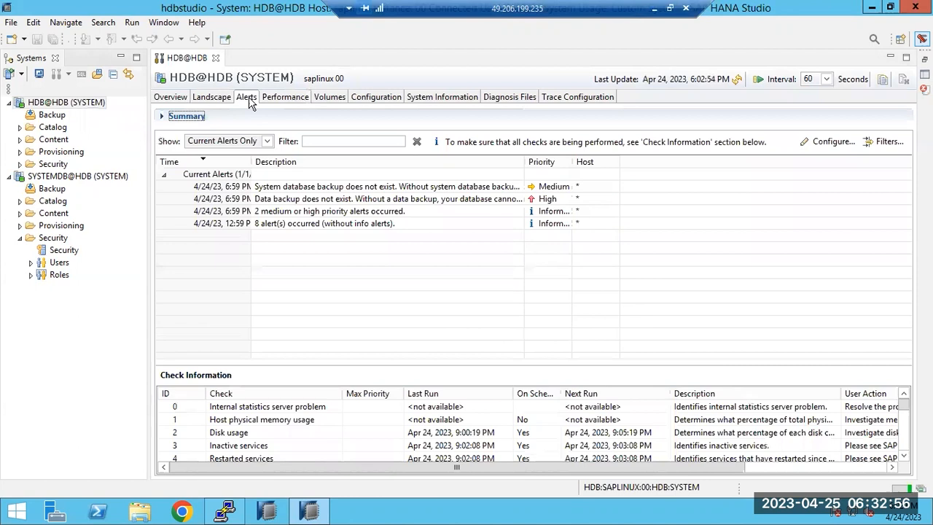
click(223, 99)
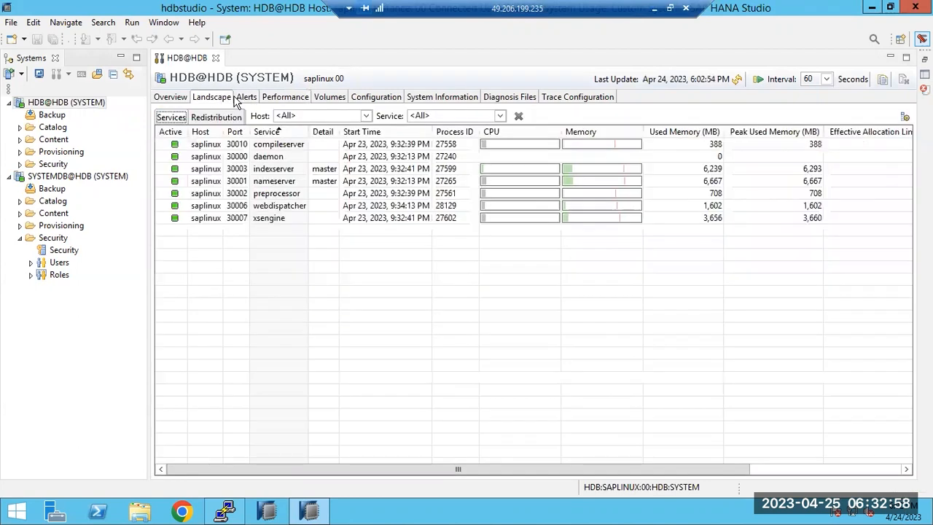
click(174, 97)
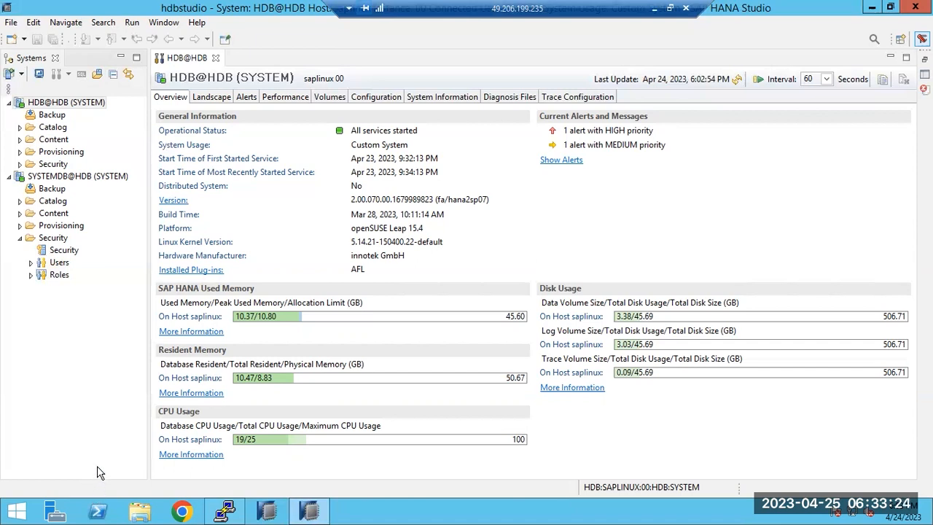
click(32, 263)
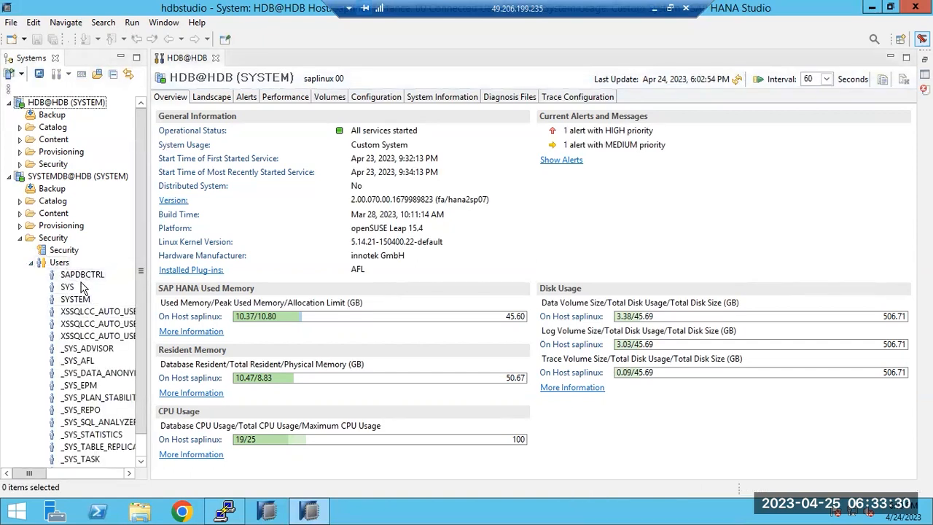
Step: Select the SYSTEM and an XSSQLCC user, collapse Users, and minimize the remote session
click(83, 299)
scroll(86, 313, down, 1)
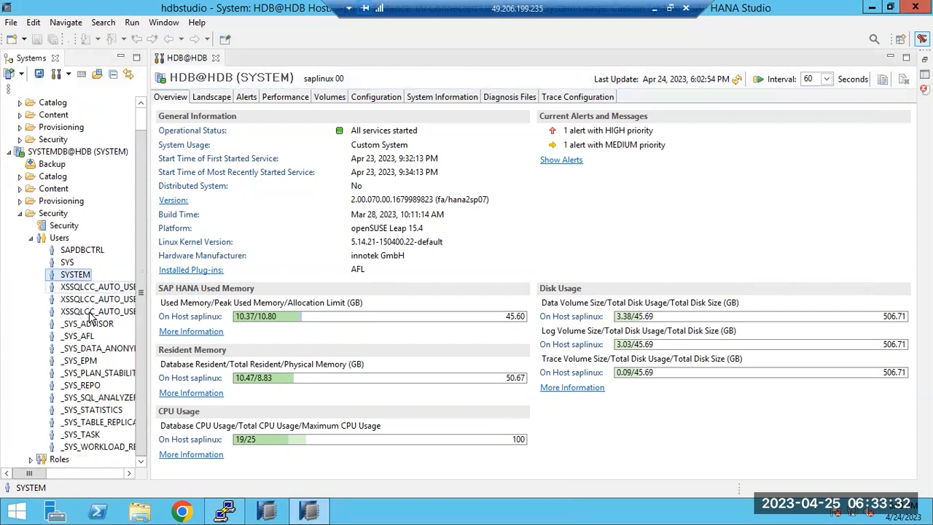
click(91, 312)
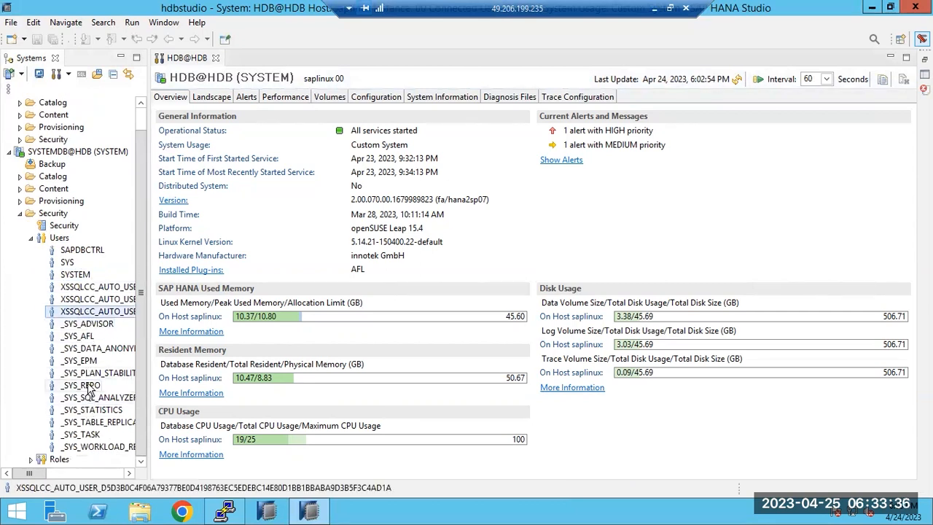
scroll(82, 428, up, 1)
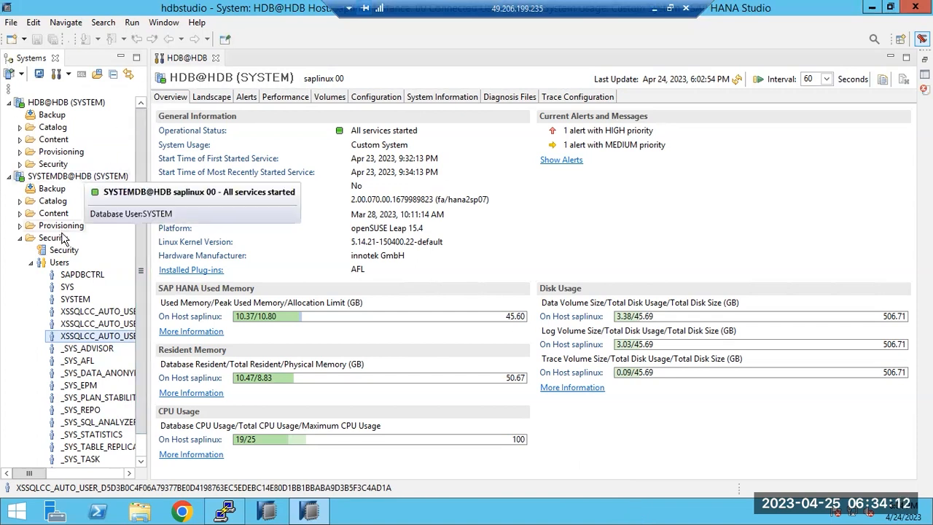
click(30, 263)
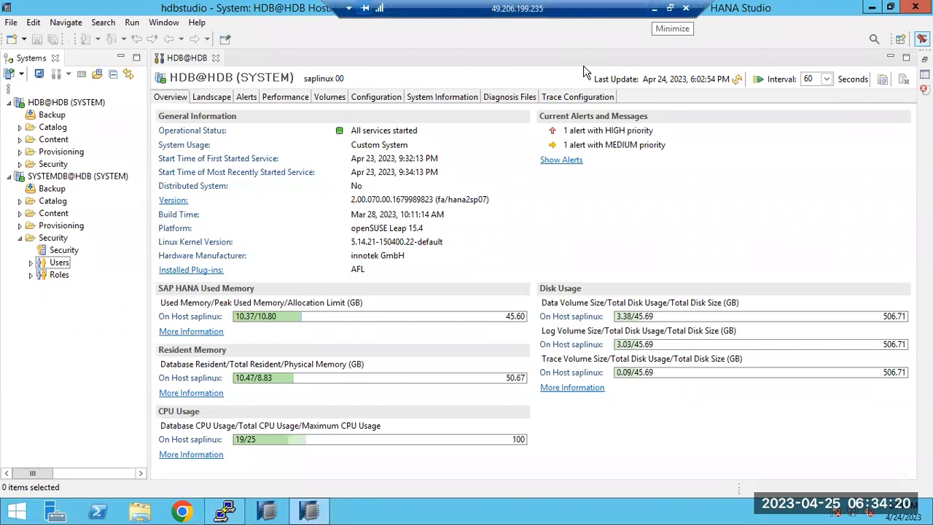
click(655, 8)
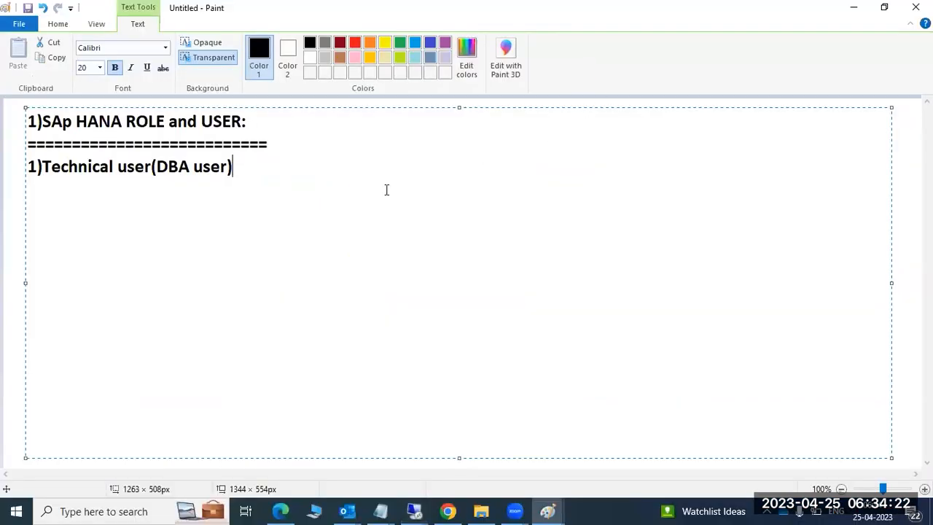
Step: Add '2)Databasse or real user : 1)standard user and restricted user' and a colon after '(DBA user)'
key(Return)
text(2)Data)
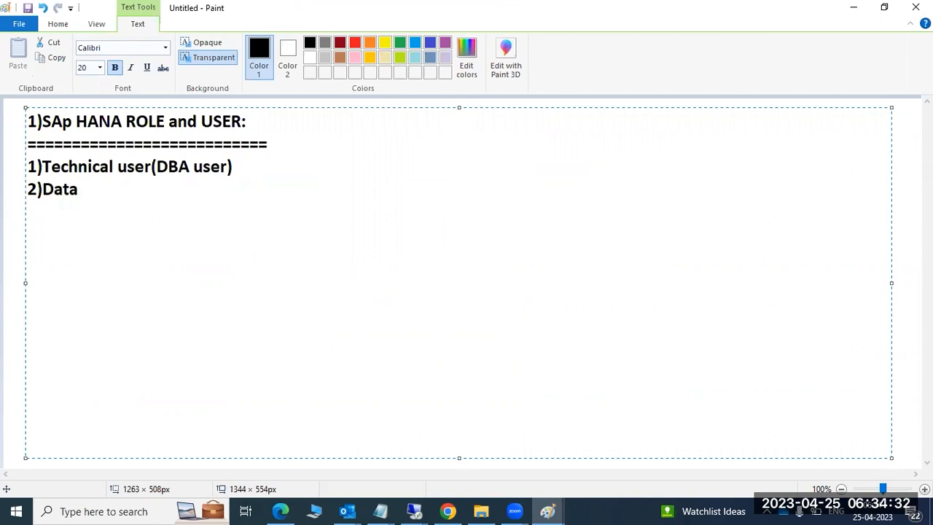
text(basse or re)
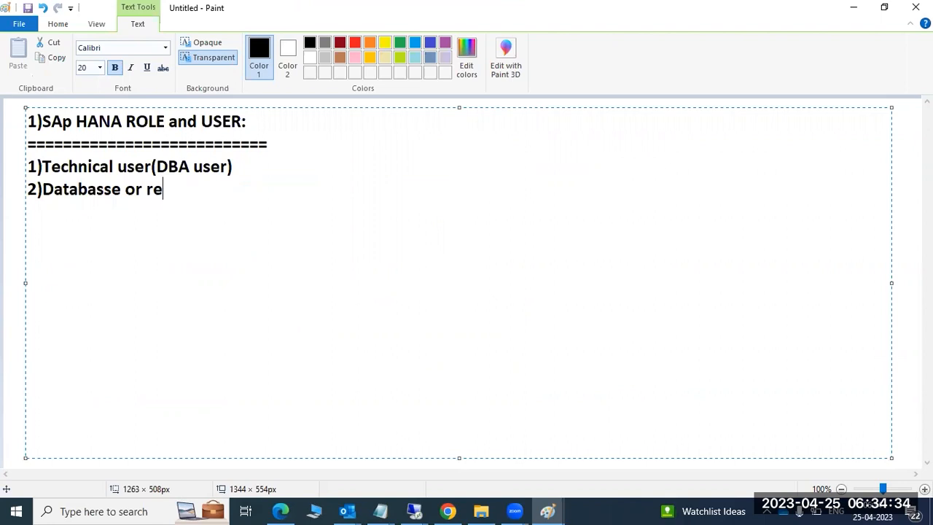
text(al user)
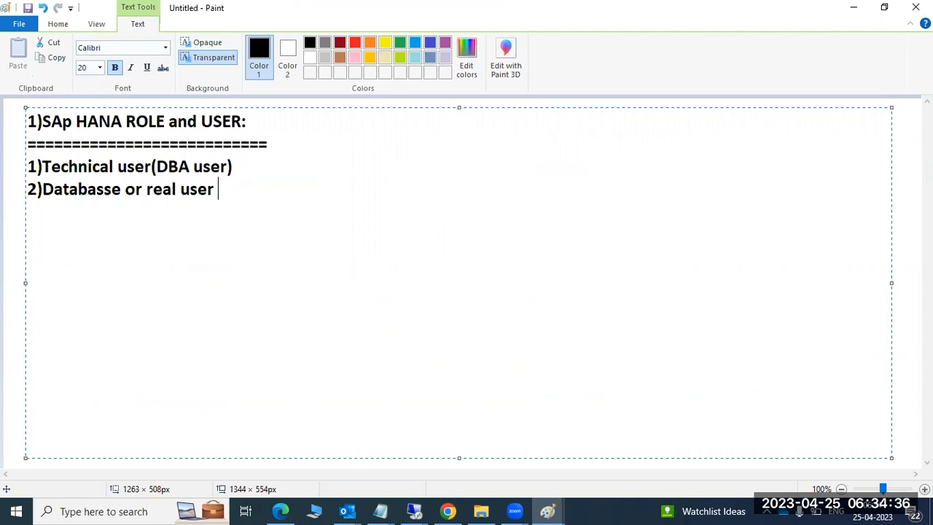
text( :)
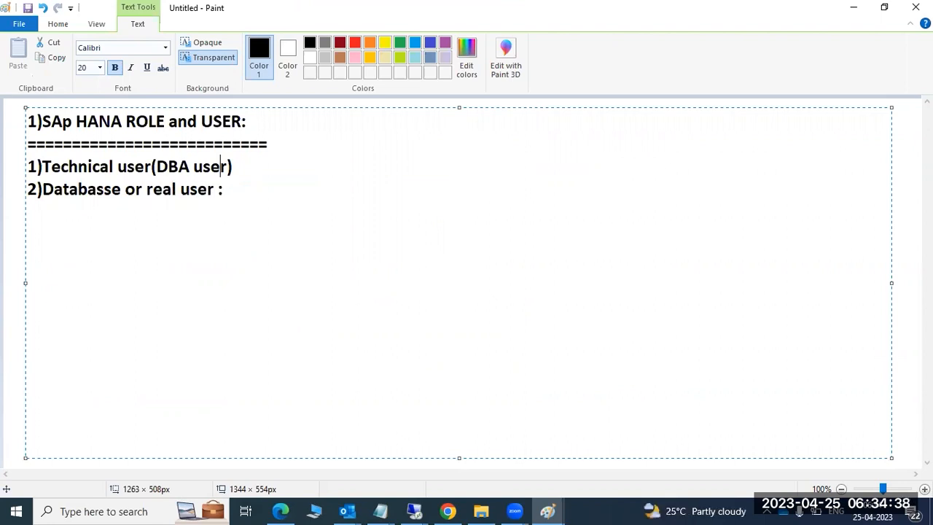
key(Up)
key(Right)
text(:)
key(Down)
text(1))
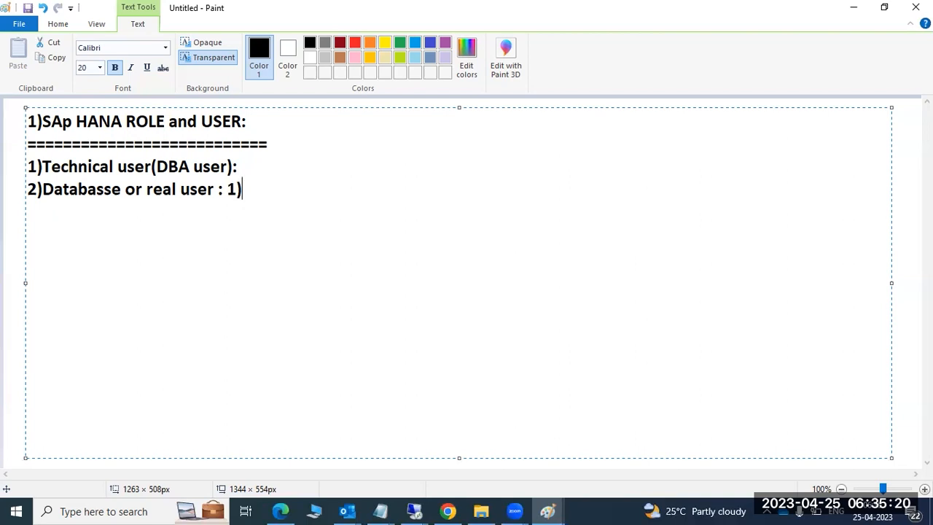
text(standa)
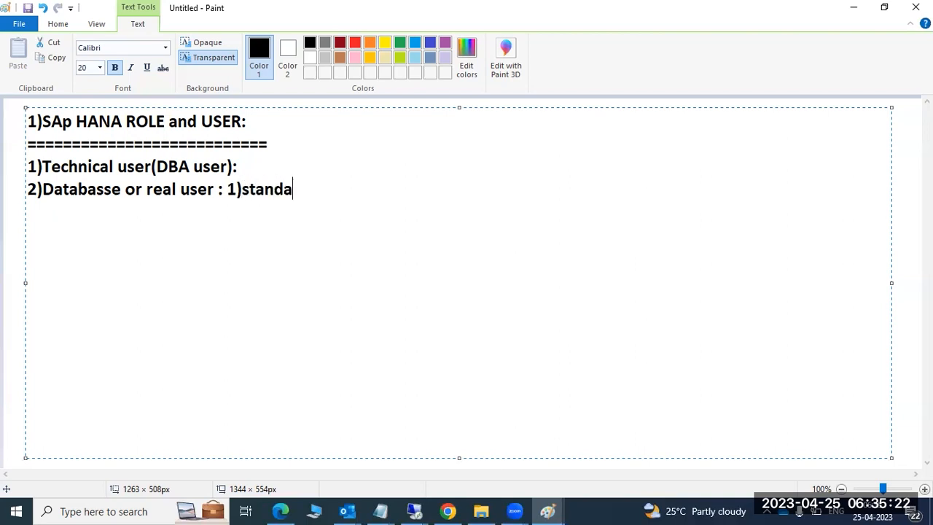
text(rd user and)
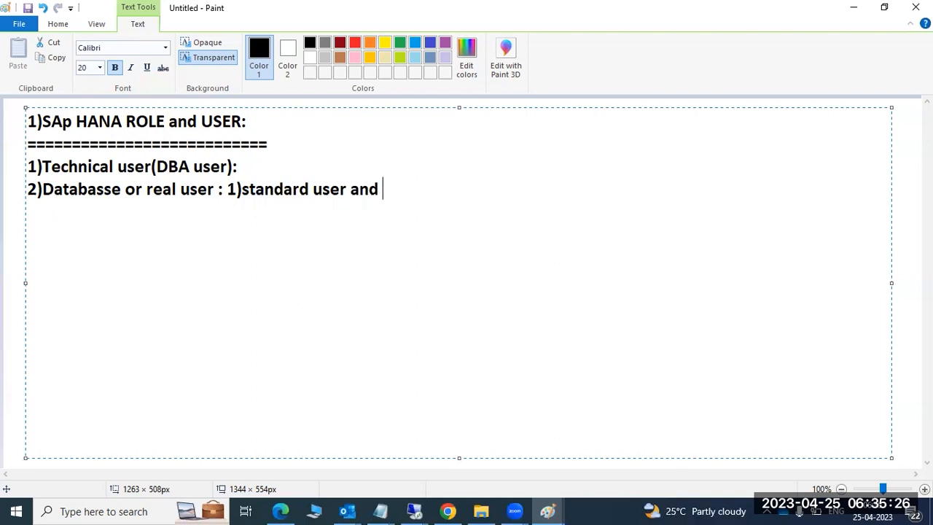
text( re)
text(stric)
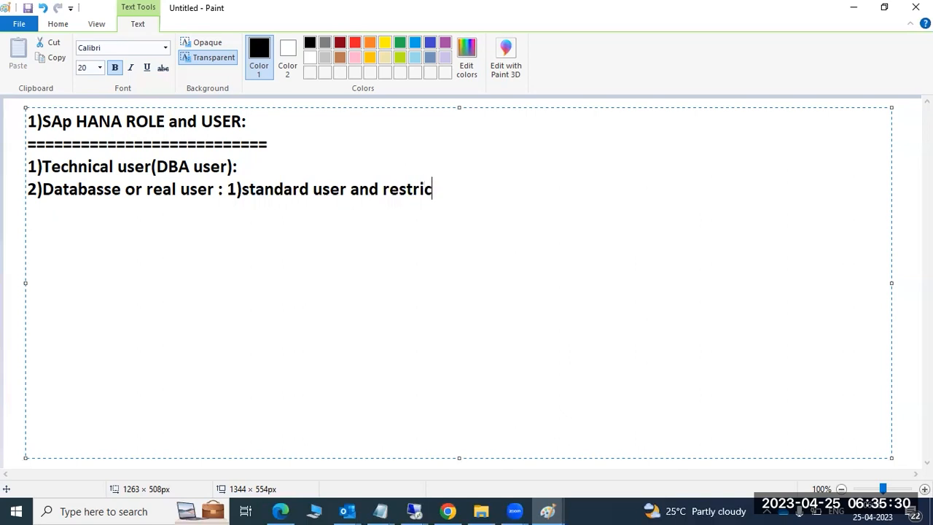
text(ted user)
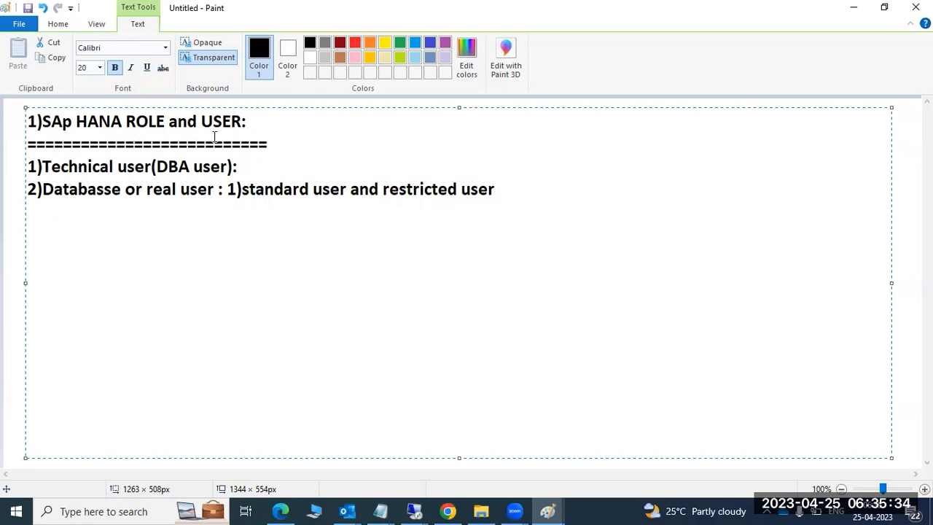
Step: Highlight the technical-user line and the word Databasse while explaining them
mouse_move(87, 166)
mouse_down()
mouse_move(247, 169)
mouse_move(237, 165)
mouse_up()
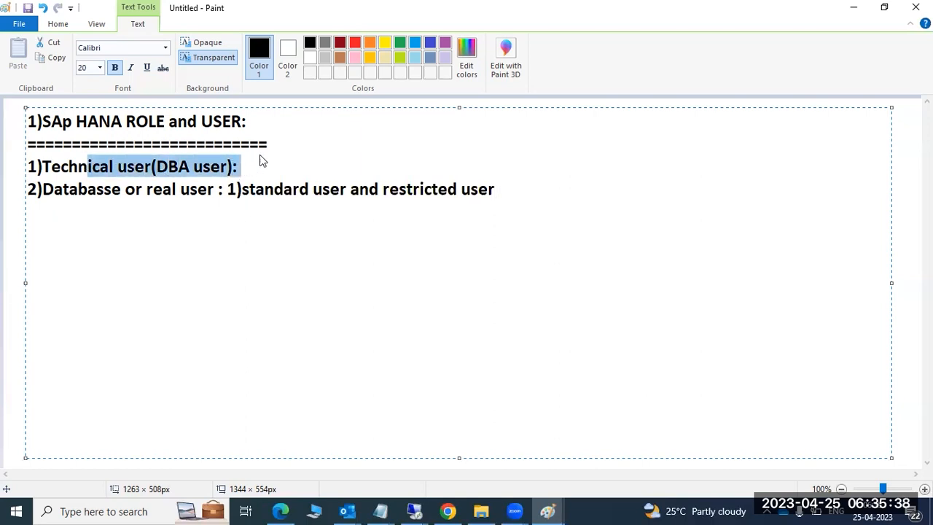
click(264, 166)
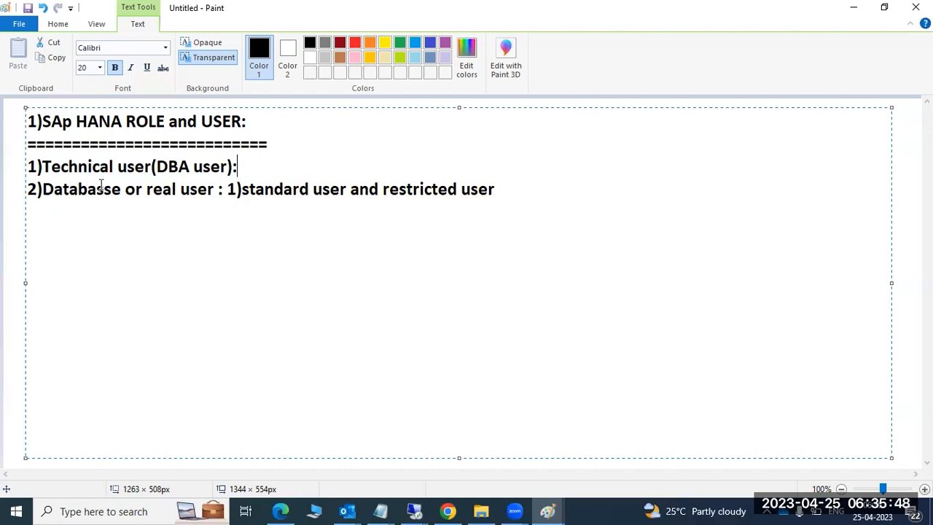
drag(29, 167, 246, 168)
click(248, 167)
drag(39, 191, 126, 191)
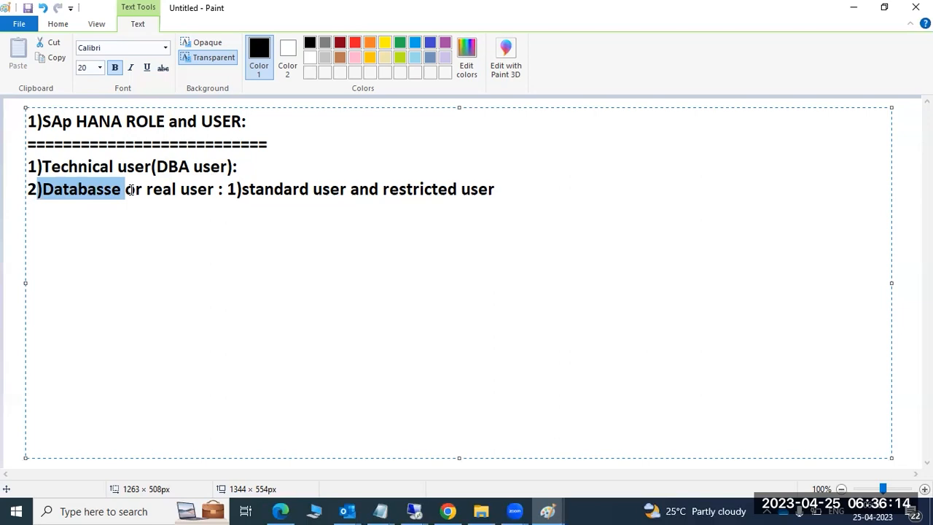
Step: Insert '2)' before 'restricted user' and place the cursor right after 'standard user'
click(382, 189)
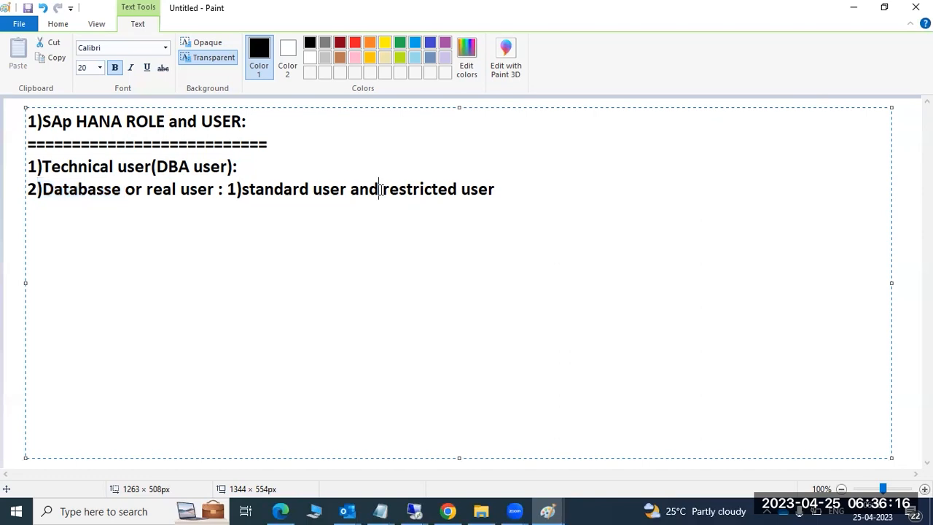
text(2 )
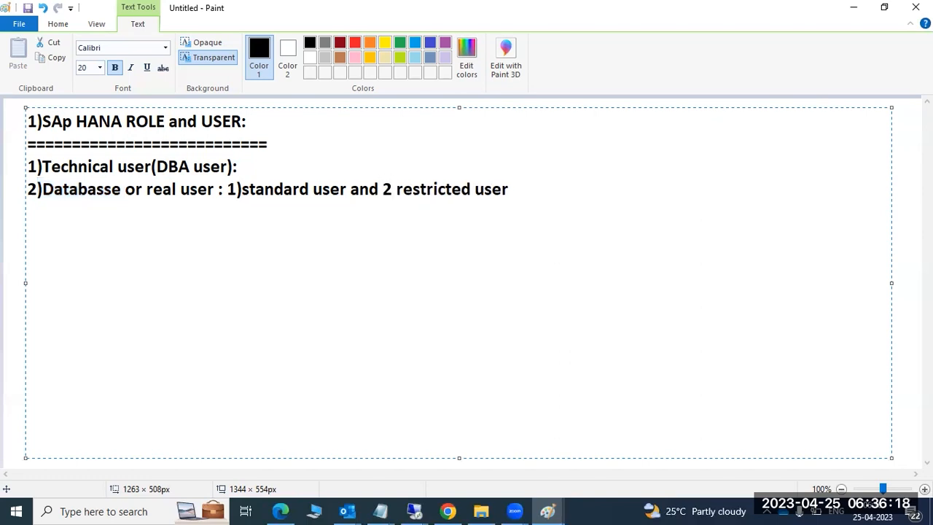
text())
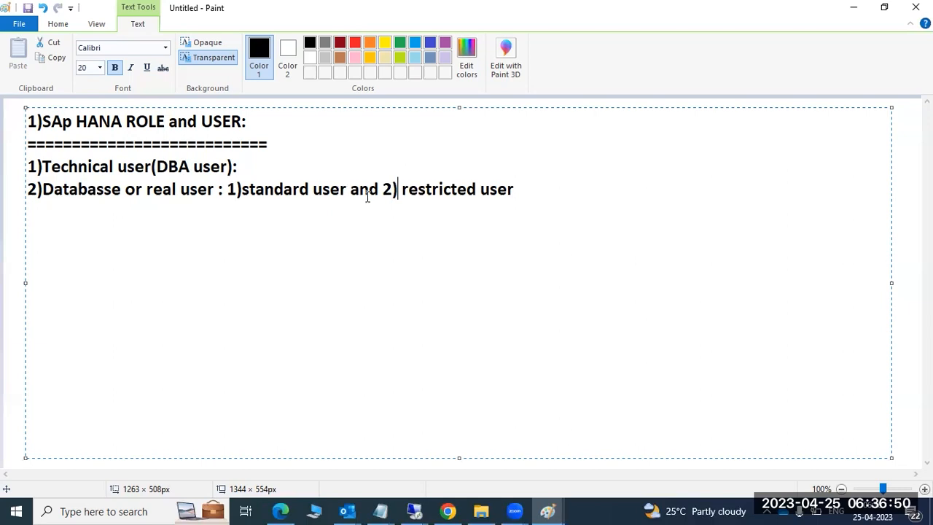
click(347, 191)
Step: Append '(PUBLIC -ROLE)' to the standard user entry, highlight it, then type '-only view' after restricted user
text((PUBLIC)
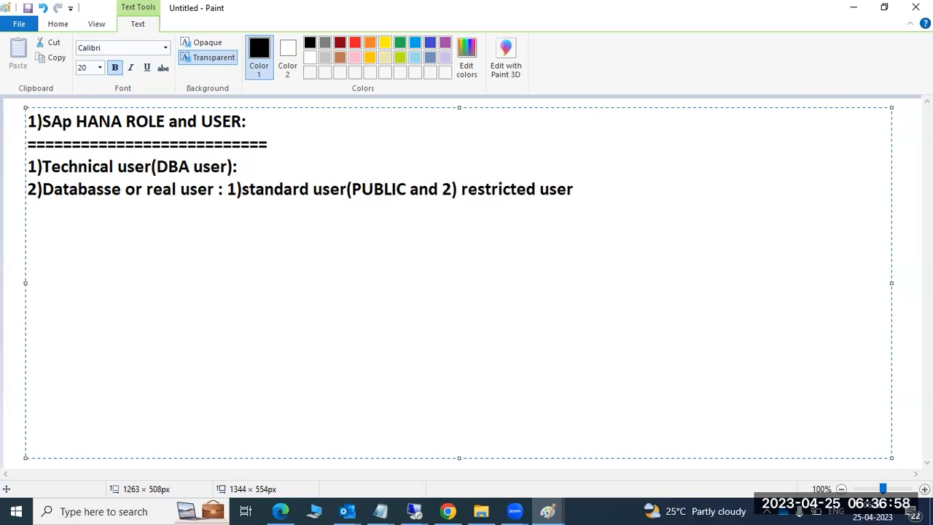
text( -ROLE))
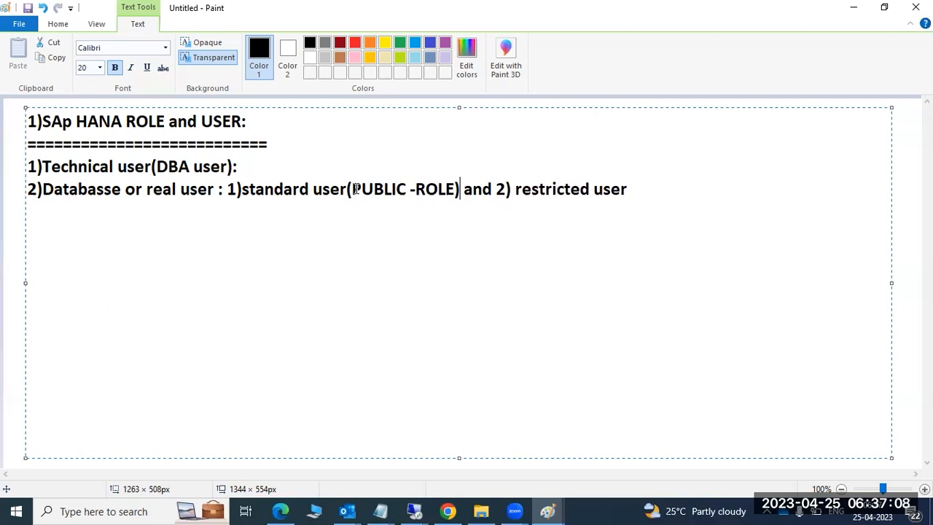
drag(228, 189, 459, 188)
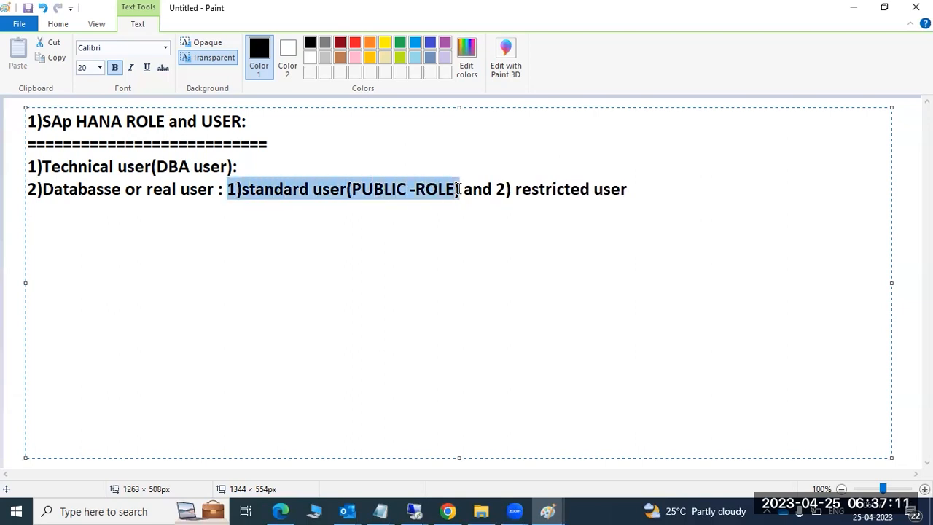
click(646, 187)
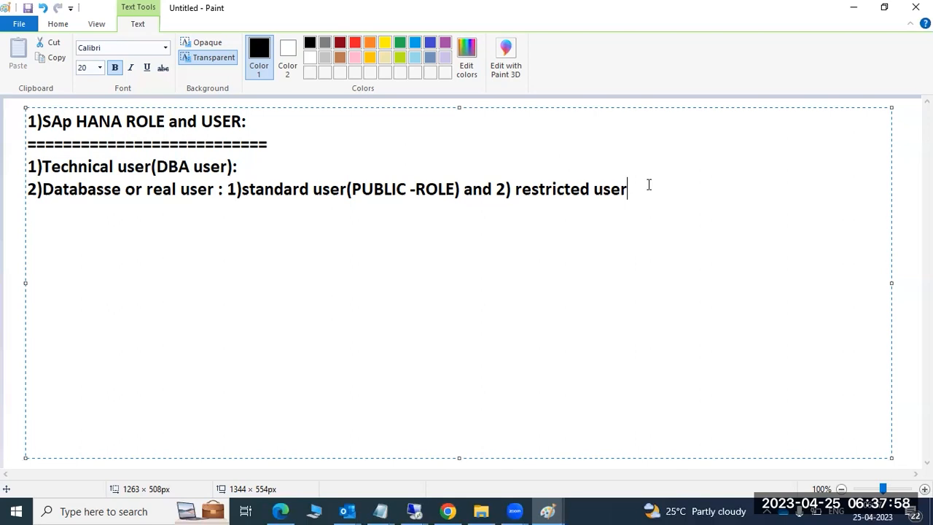
text(-only view)
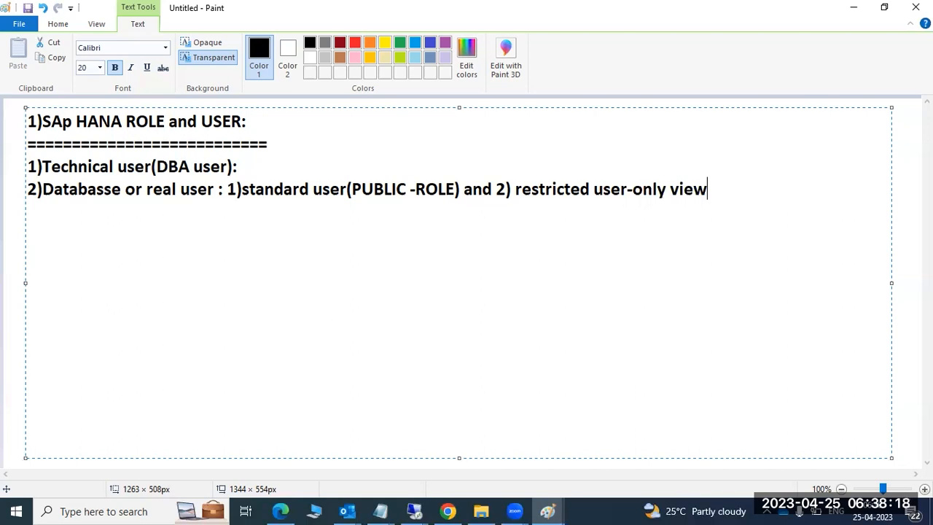
Step: Highlight the 'restricted user-only view' phrase for emphasis, then deselect it
drag(514, 189, 709, 191)
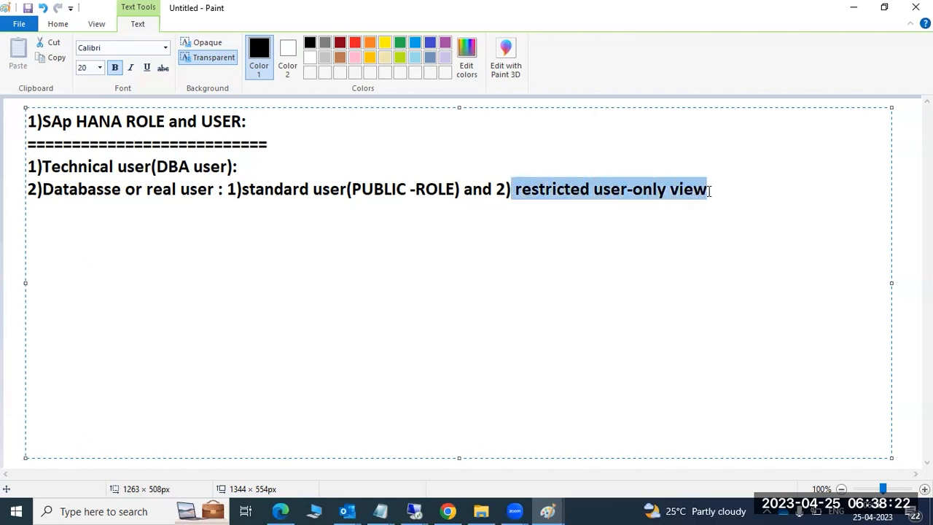
click(329, 190)
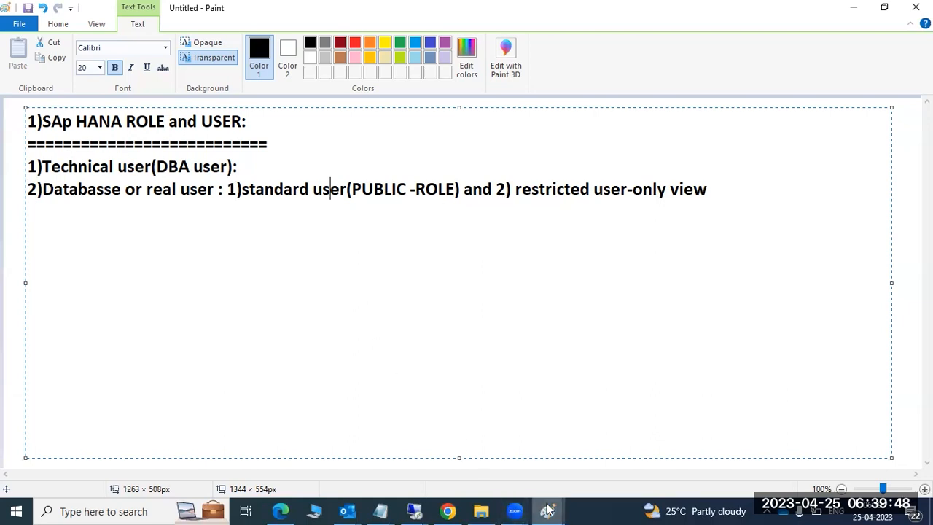
Step: In the security-features diagram, draw short marks beside management and Authorization
mouse_move(547, 511)
click(472, 424)
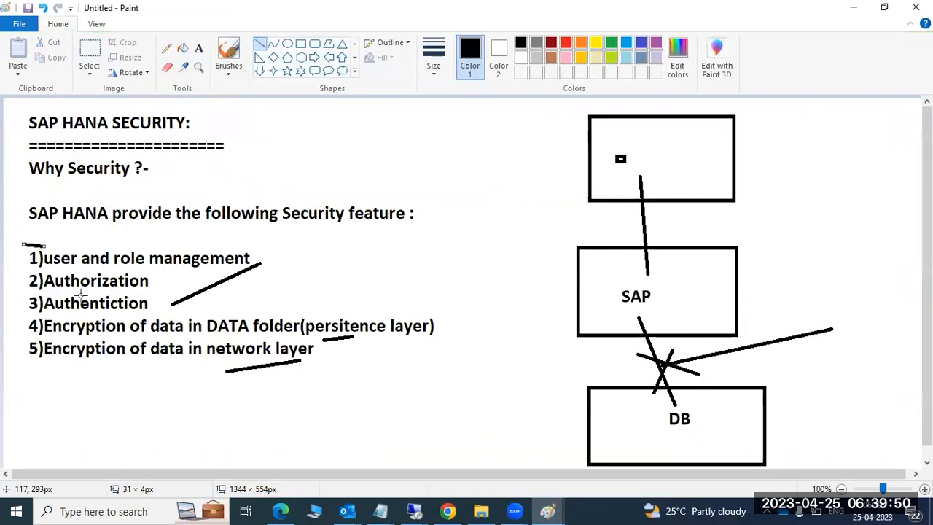
drag(261, 259, 279, 248)
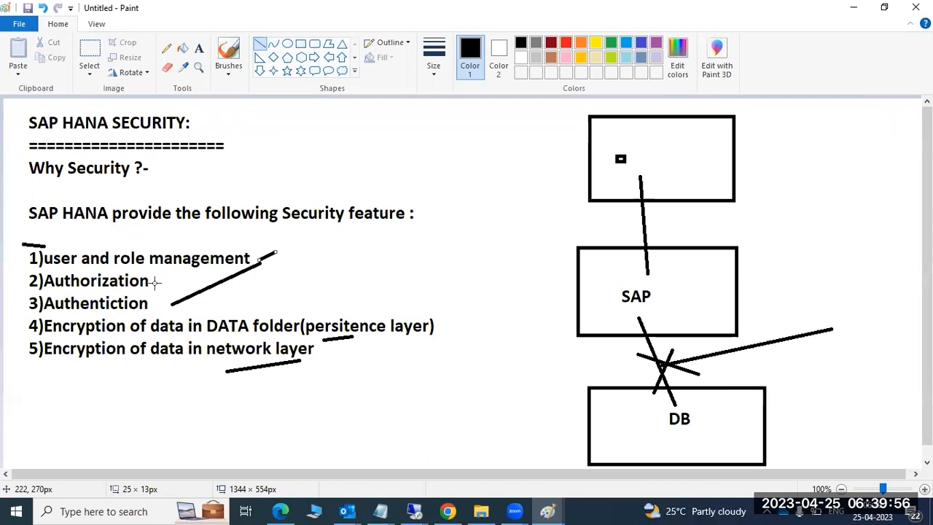
mouse_move(154, 284)
mouse_down()
mouse_move(172, 282)
mouse_move(171, 298)
mouse_move(174, 280)
mouse_move(172, 302)
mouse_up()
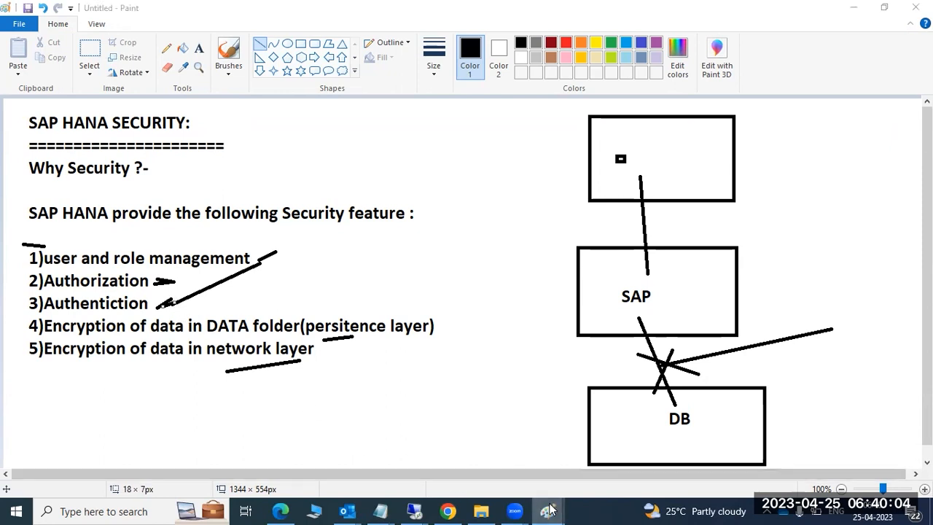
Step: Add the heading '2)SAP HANA Authetication :' with an equals-sign underline and an empty '1)' item
mouse_move(547, 510)
click(625, 445)
key(Return)
key(Return)
text(2))
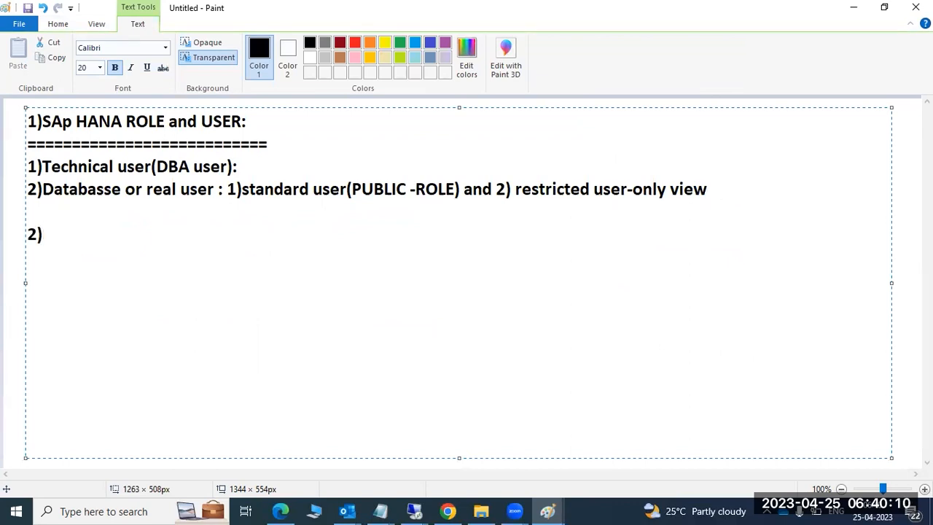
text(SAP HANA)
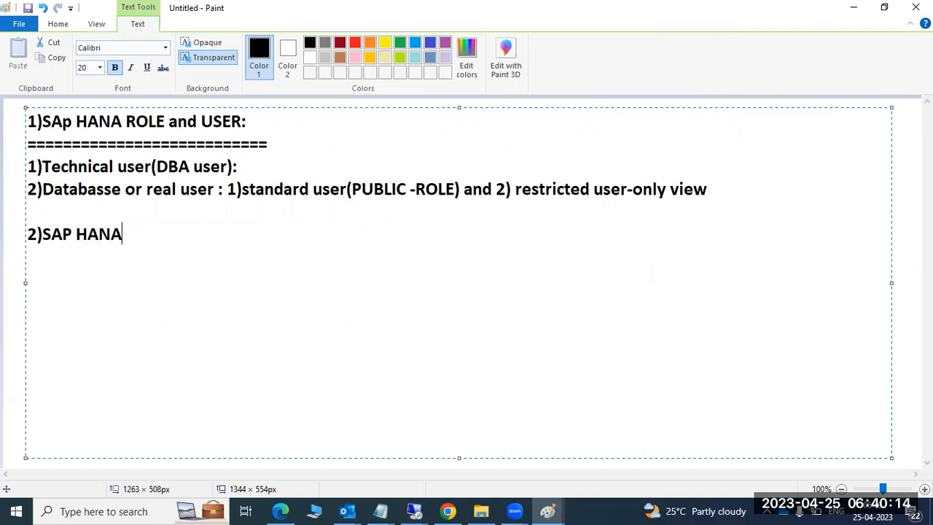
text( Authetica)
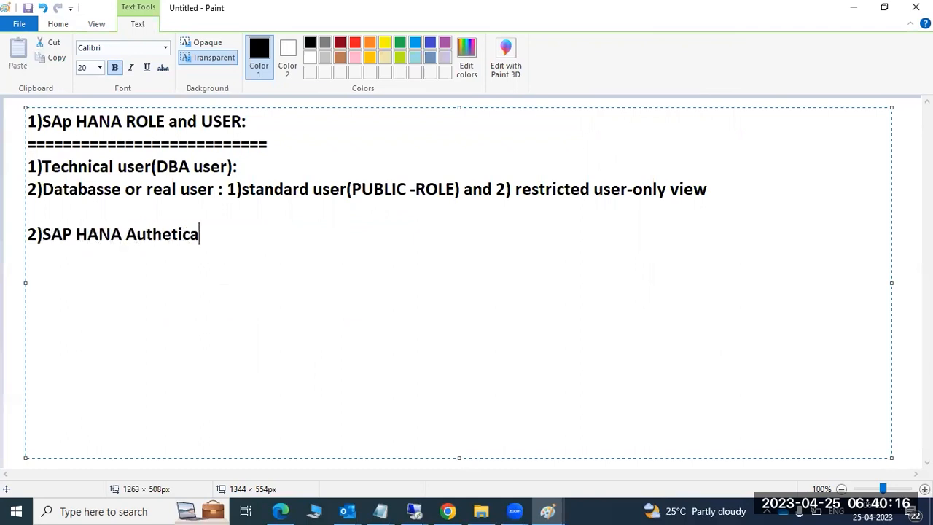
text(tion :)
key(Return)
text(===========================)
key(Return)
text(1))
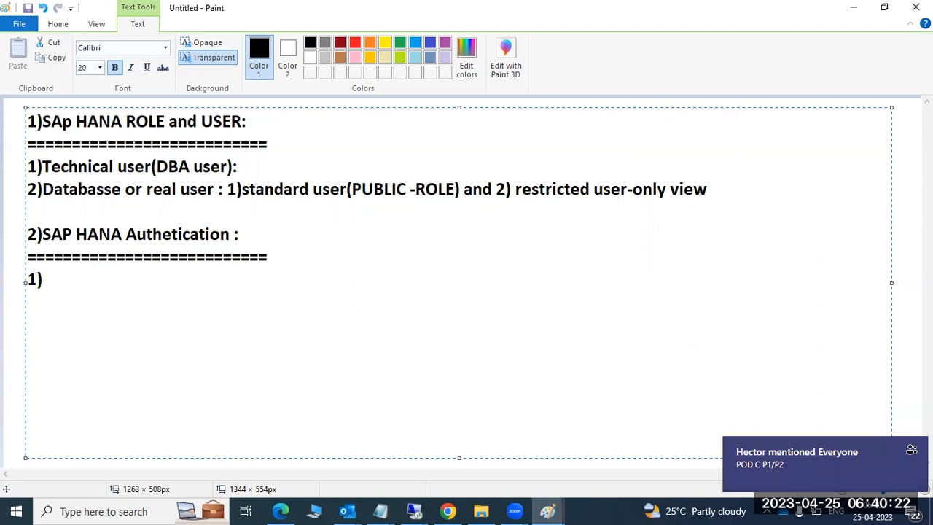
mouse_move(807, 462)
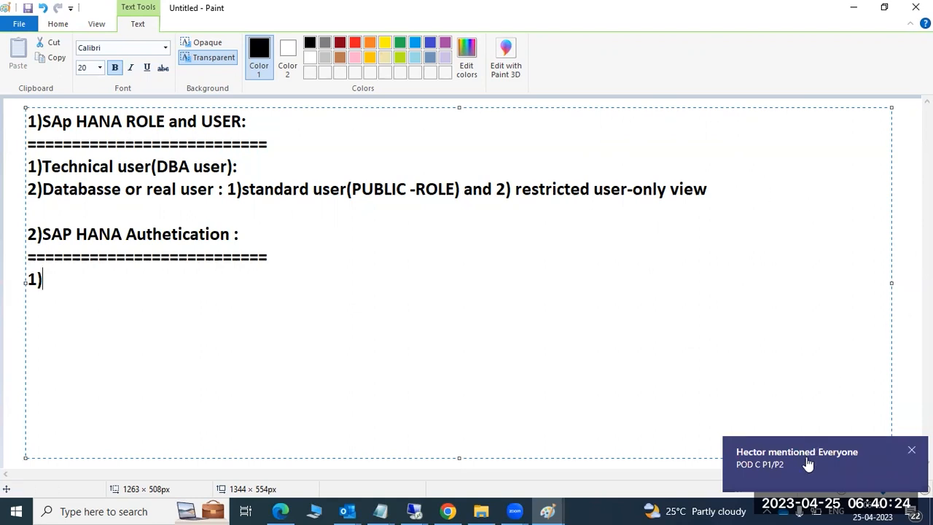
click(911, 450)
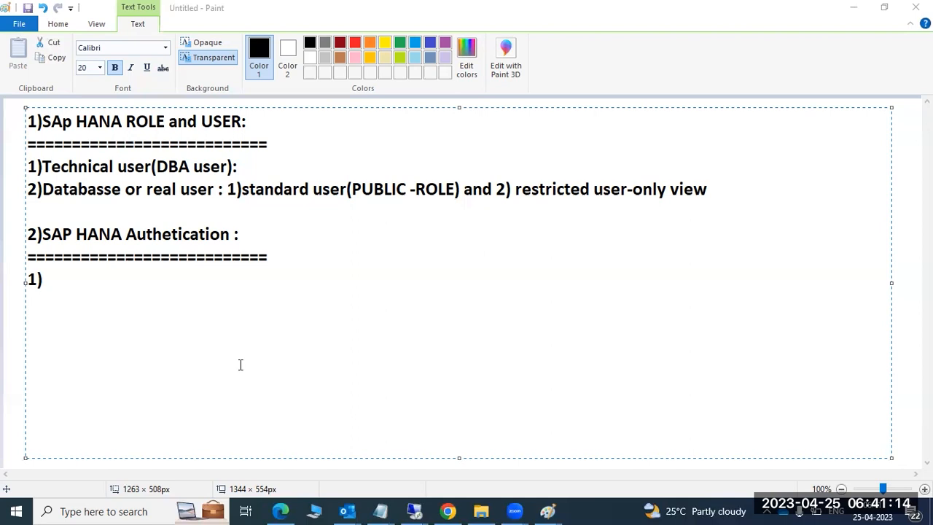
Step: Enter the first three authentication methods: user id /pwd, 2)SSO and 3)kerberos
click(91, 279)
text(user id /pwd)
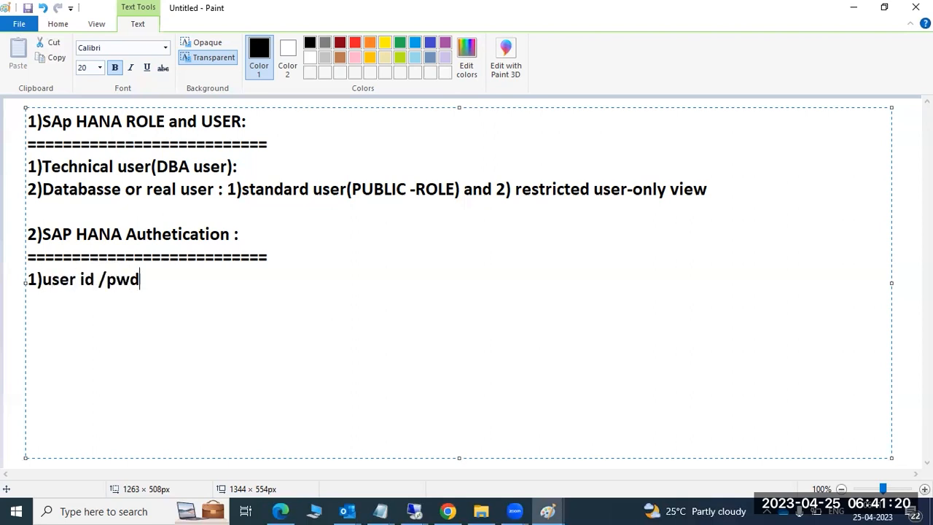
key(Return)
text(2)SSO)
key(Return)
text(3))
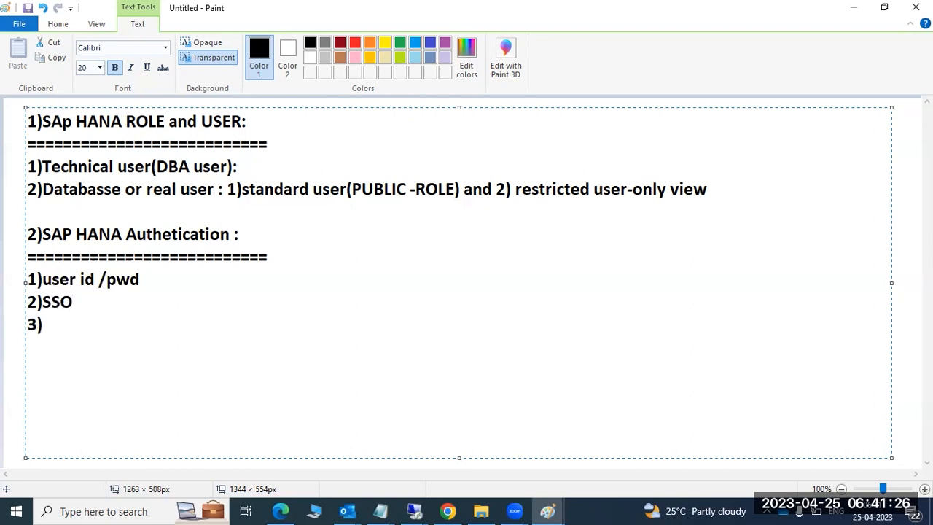
text(kerberos)
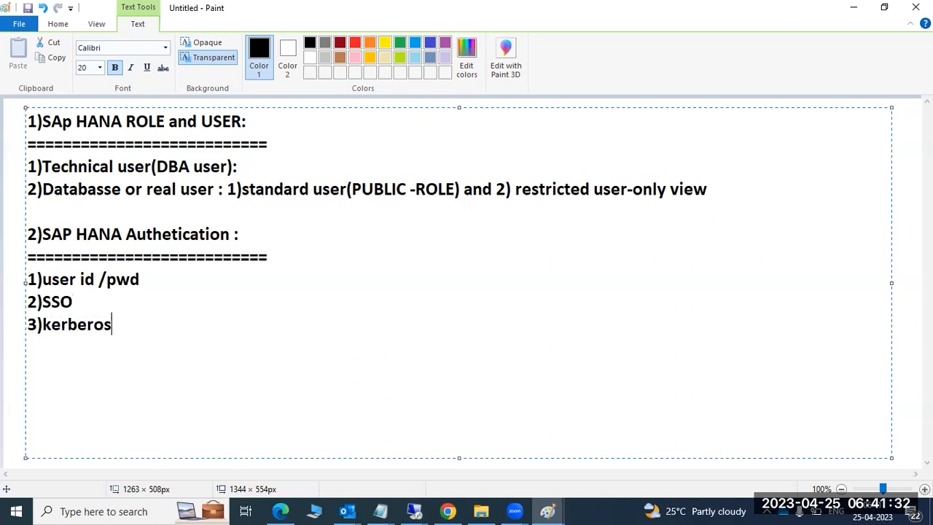
key(Return)
Step: Add 4)SAML, 5)SAP logon tickets and 6)X.509 certificates, then highlight the six-line list
text(4))
text(SAML)
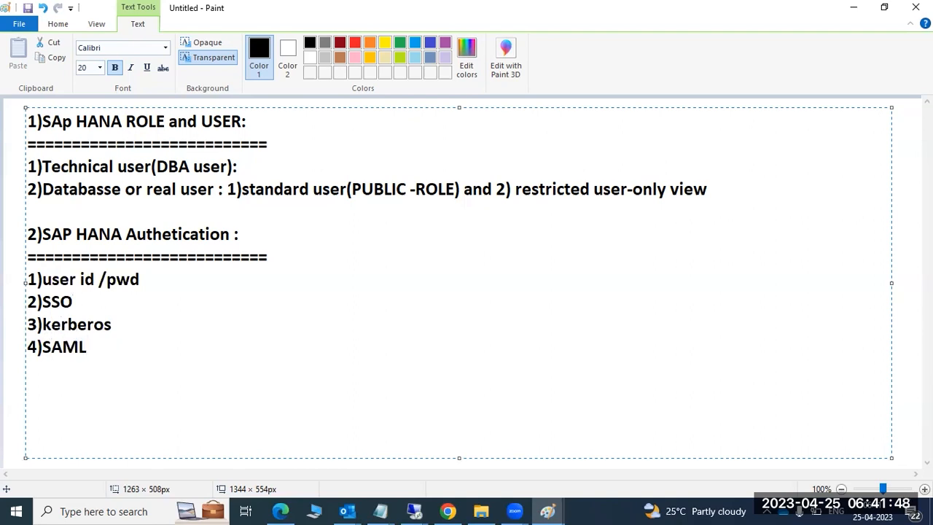
key(Return)
text(5)SA)
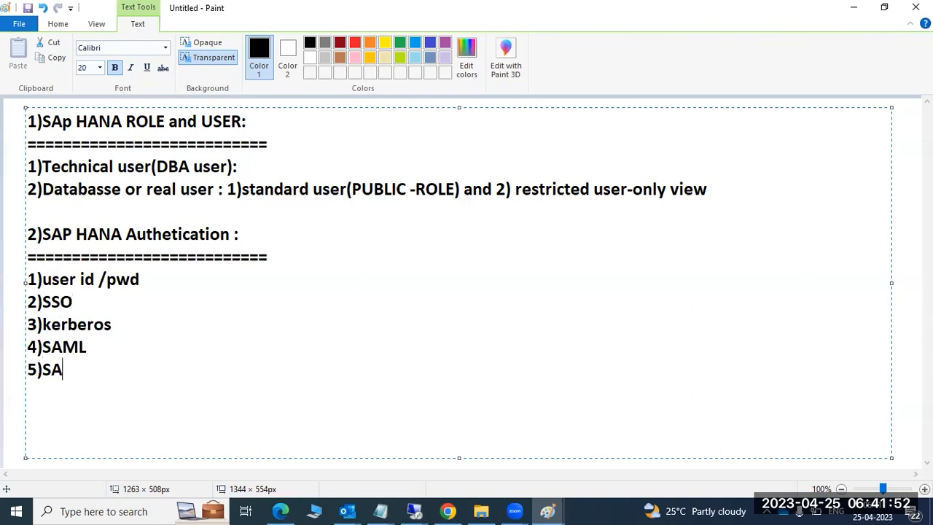
text(P logon tickets)
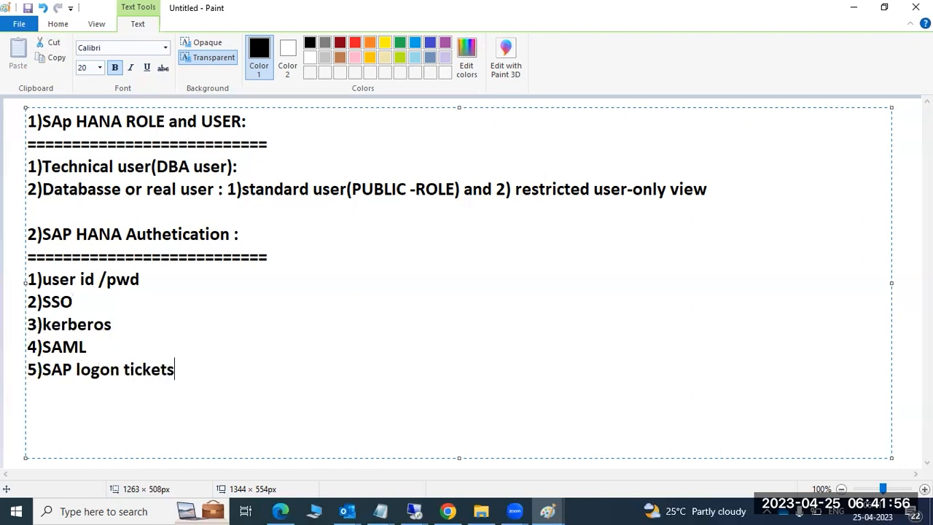
key(Return)
text(6)X.50)
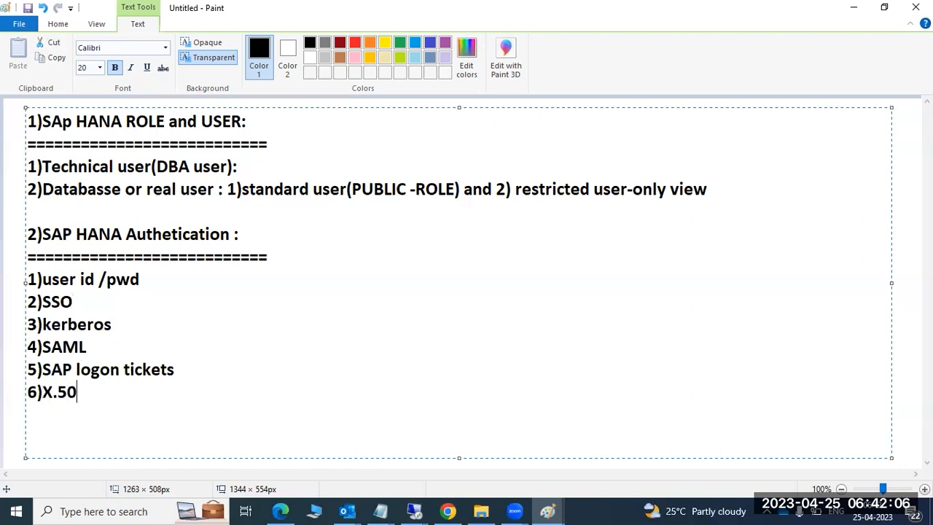
text(9 certificates)
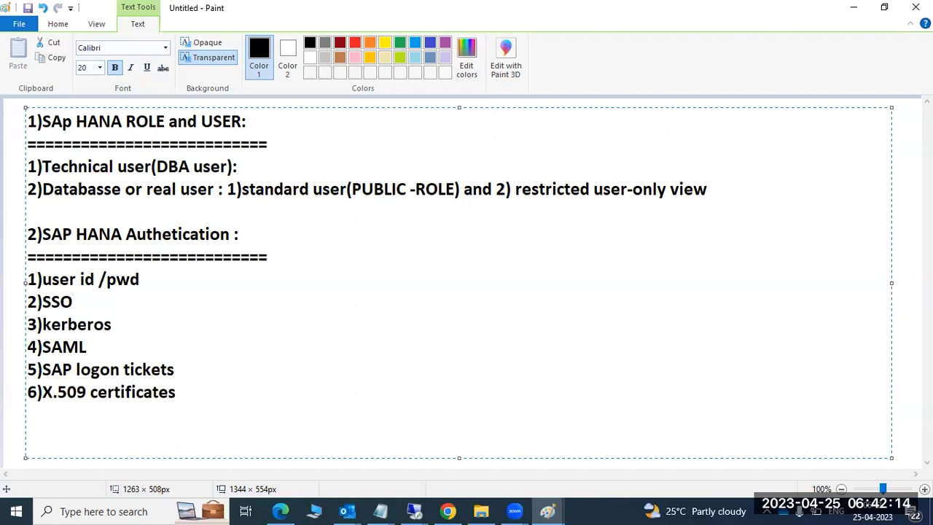
drag(187, 396, 26, 279)
click(131, 305)
Step: View the HDB@HDB (SYSTEM) overview in the HANA Studio remote session, then minimize it back to Paint
mouse_move(414, 511)
click(411, 419)
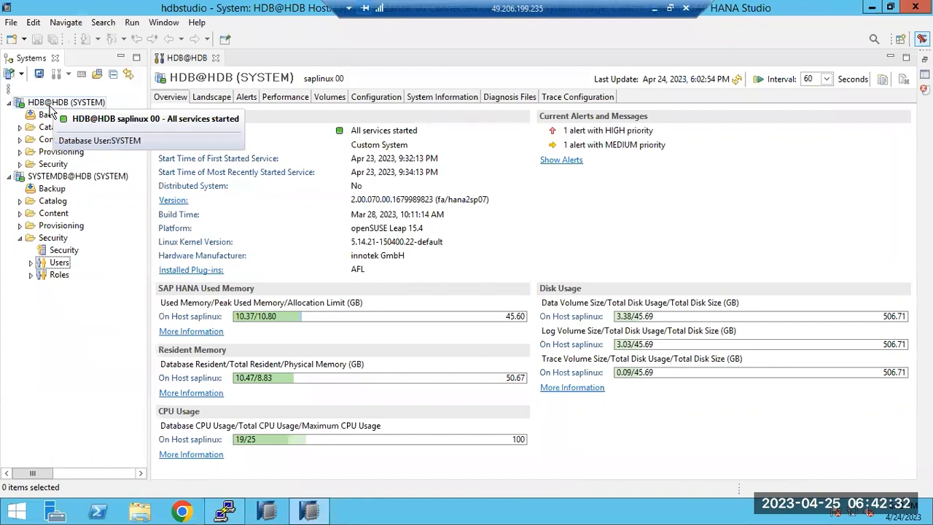
click(181, 511)
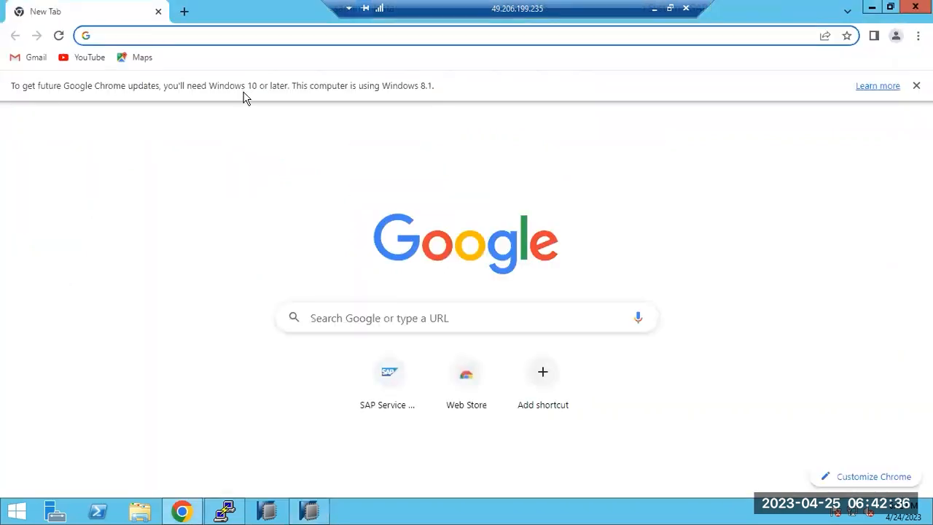
click(196, 513)
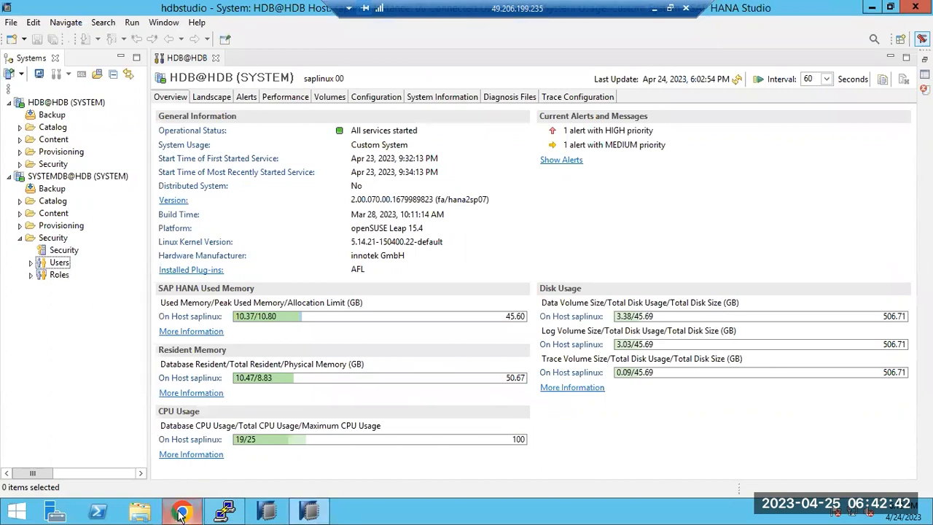
mouse_move(181, 514)
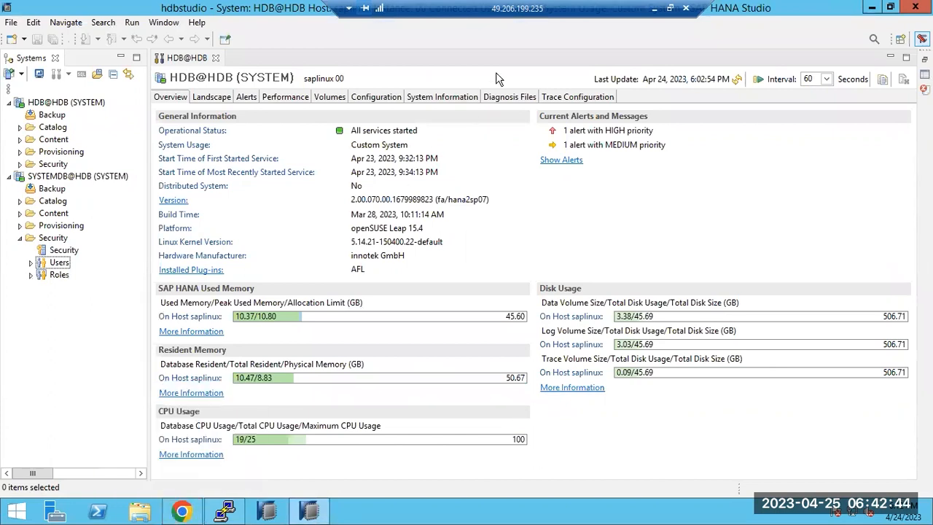
click(649, 8)
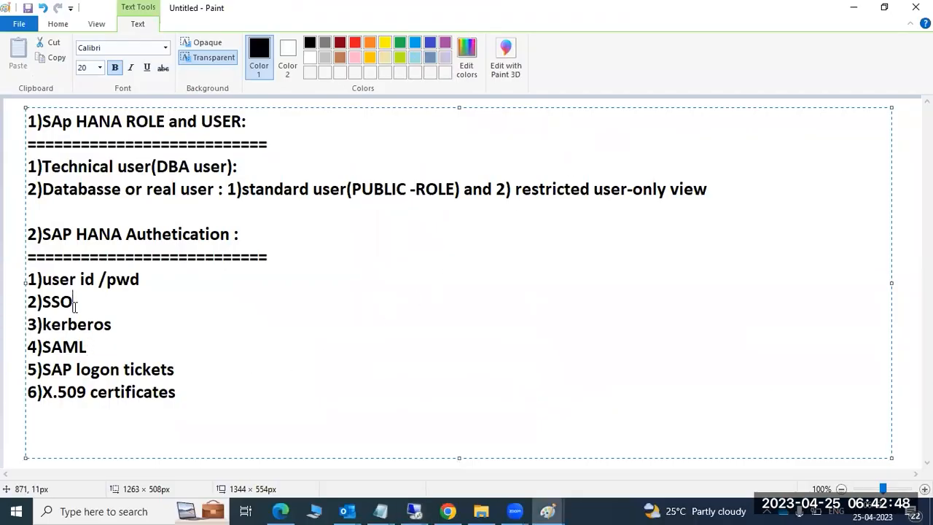
Step: Highlight lines of the authentication list, including 2)SSO, SAP logon tickets and X.509 certificates, for review
mouse_move(33, 279)
mouse_down()
mouse_move(179, 399)
mouse_move(89, 394)
mouse_move(32, 347)
mouse_move(32, 282)
mouse_up()
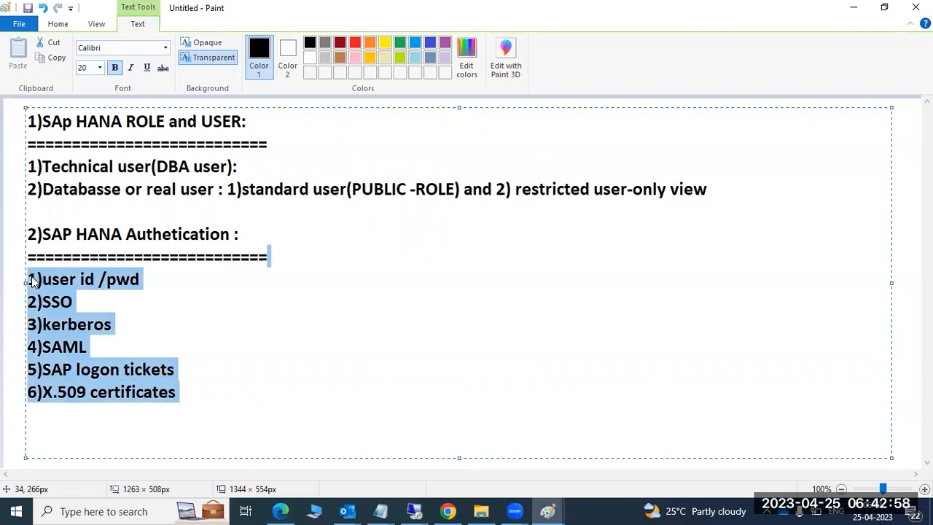
click(150, 281)
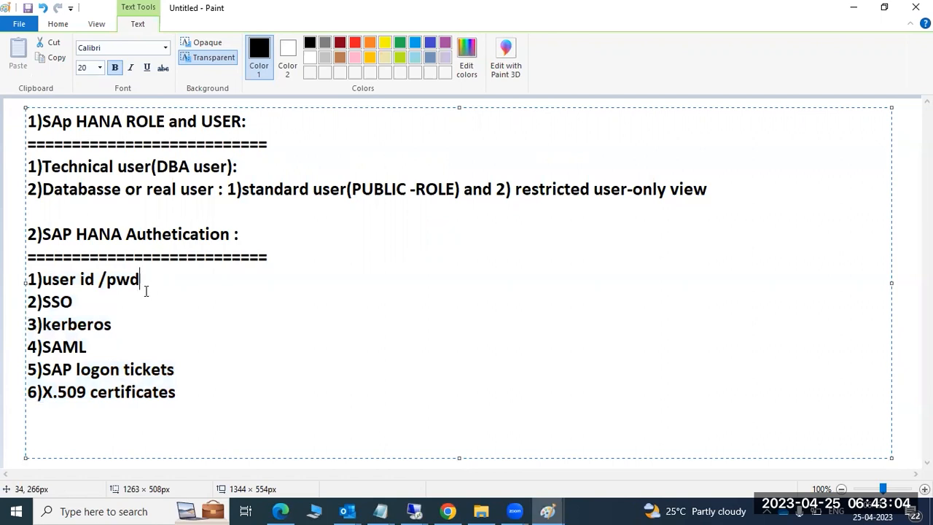
click(113, 305)
drag(113, 304, 29, 303)
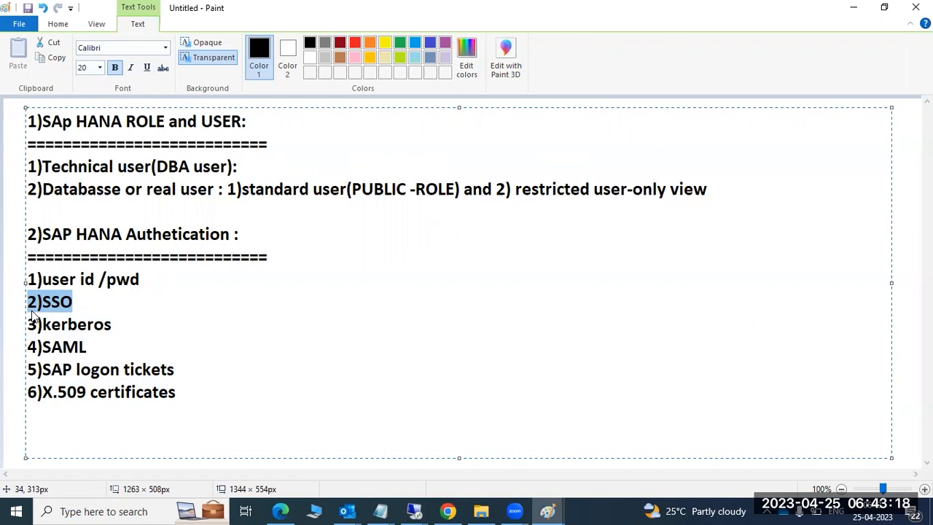
click(83, 347)
drag(63, 370, 95, 396)
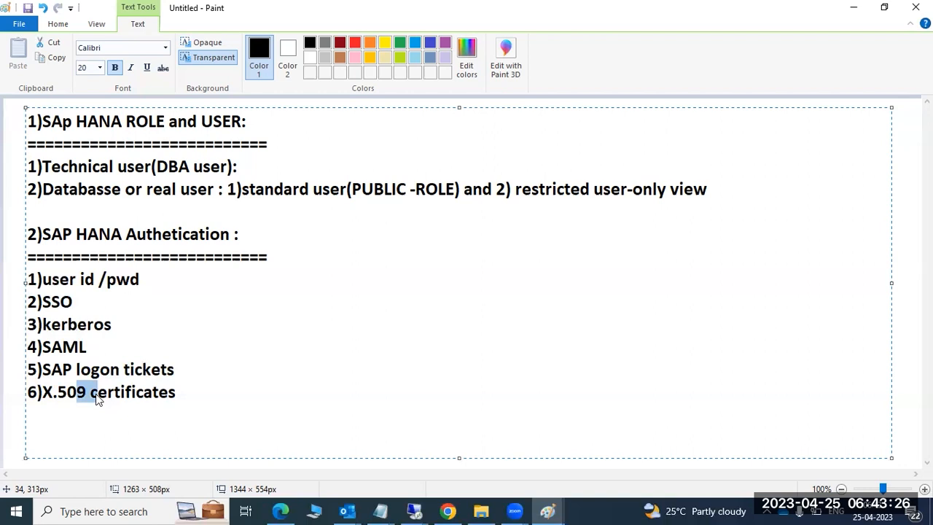
drag(181, 400, 24, 278)
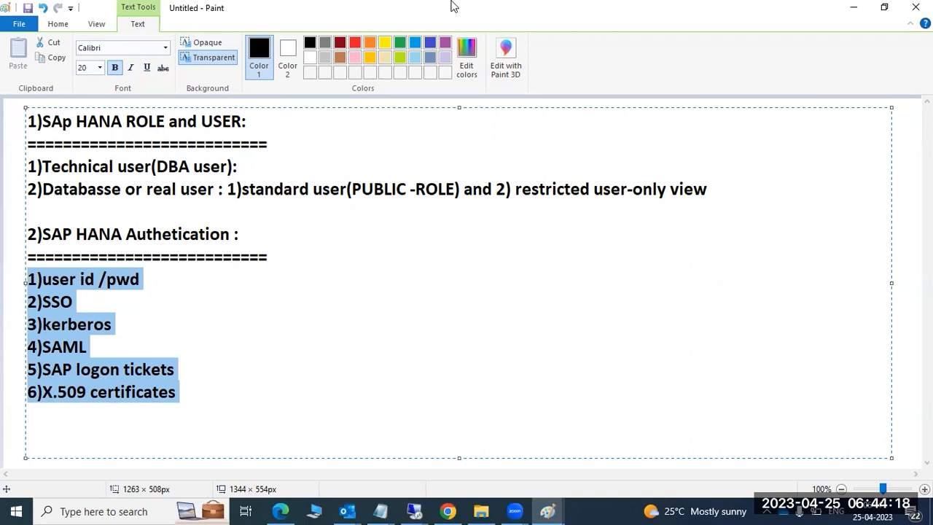
Step: Correct 'SAp' to 'SAP' in the first heading and start a '3)' item below X.509 certificates
mouse_move(27, 278)
mouse_down()
mouse_move(152, 369)
mouse_move(175, 375)
mouse_move(179, 392)
mouse_move(73, 347)
mouse_move(26, 282)
mouse_up()
click(64, 299)
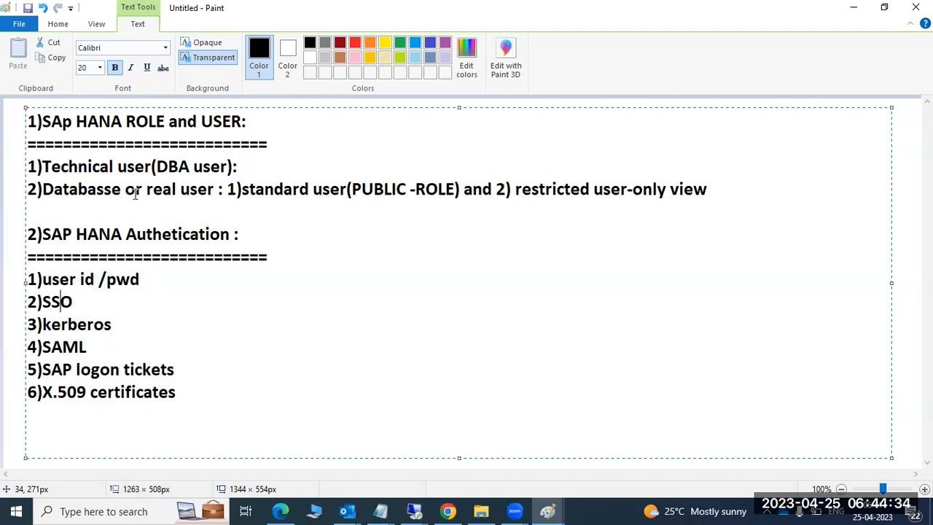
click(64, 126)
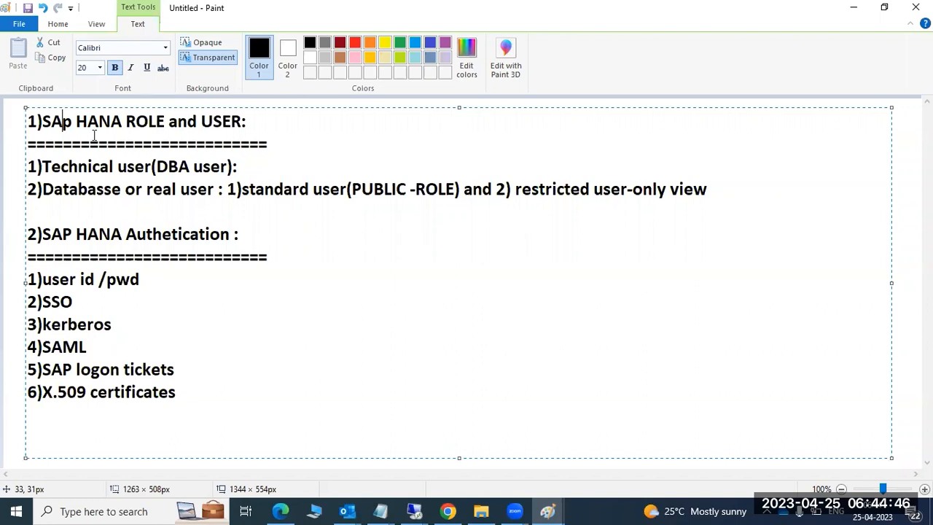
key(Delete)
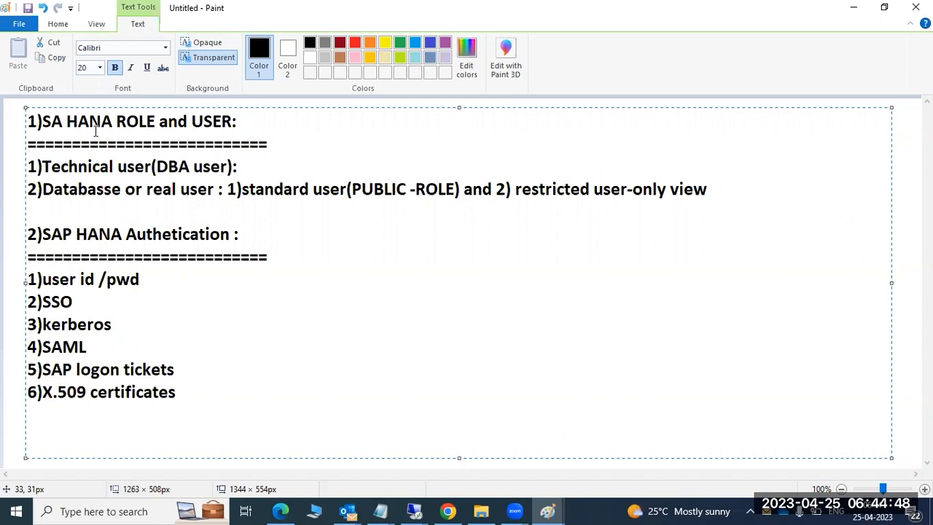
text(P)
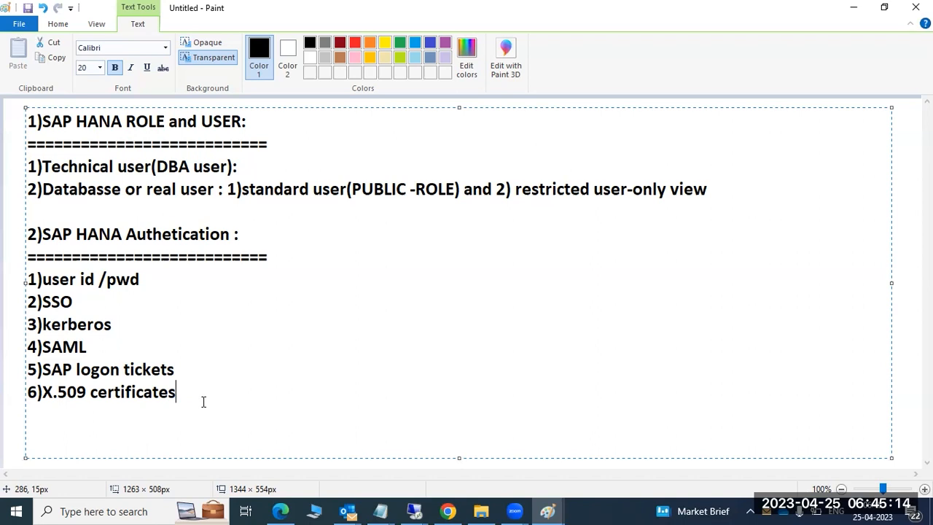
key(Return)
text(3))
Step: In the security-features diagram, draw a short stroke marking Authorization
click(548, 511)
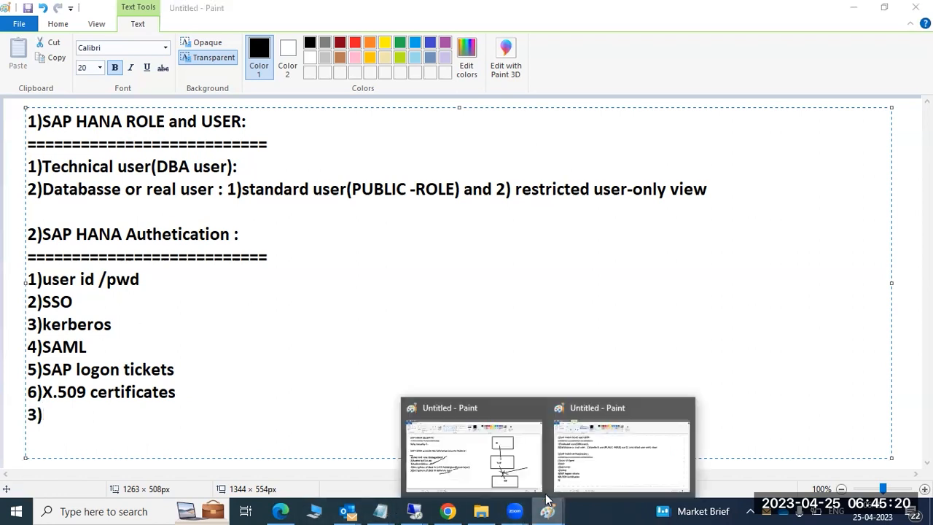
click(513, 466)
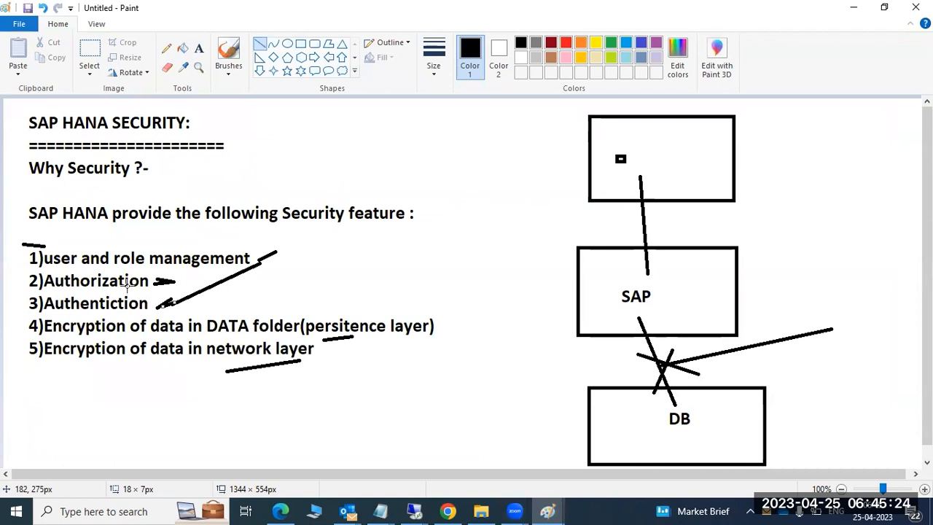
drag(127, 283, 152, 281)
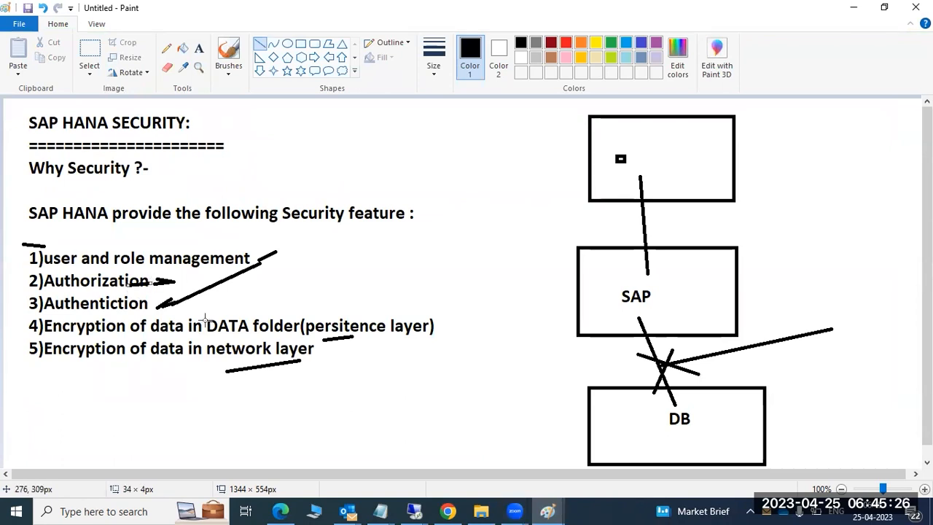
Step: Complete the heading '3)SAP HANA Authorization:' in the notes and underline it with equals signs
click(558, 508)
click(592, 477)
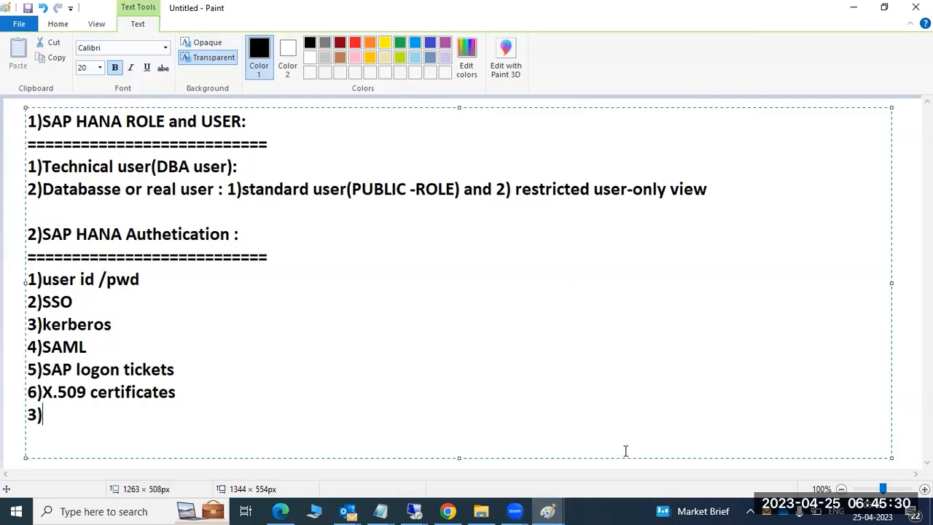
text(SAP HANA Auth)
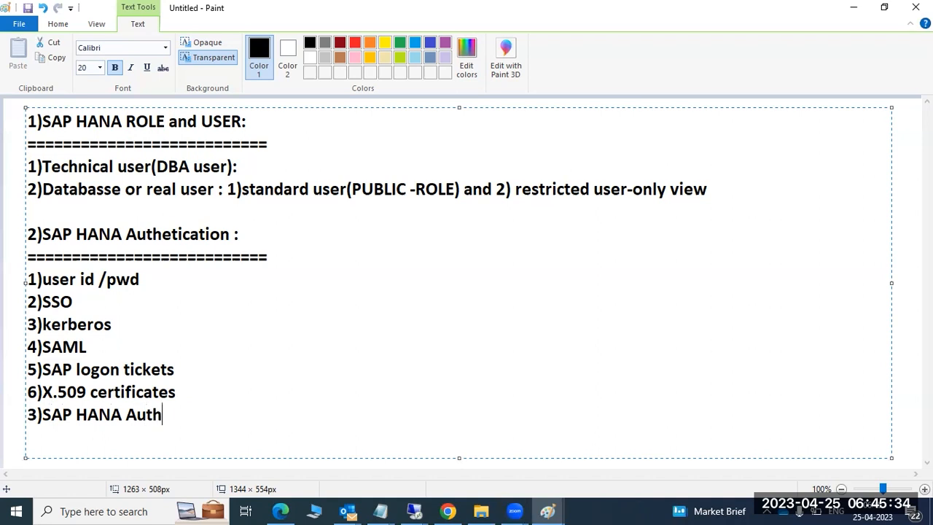
text(orization:)
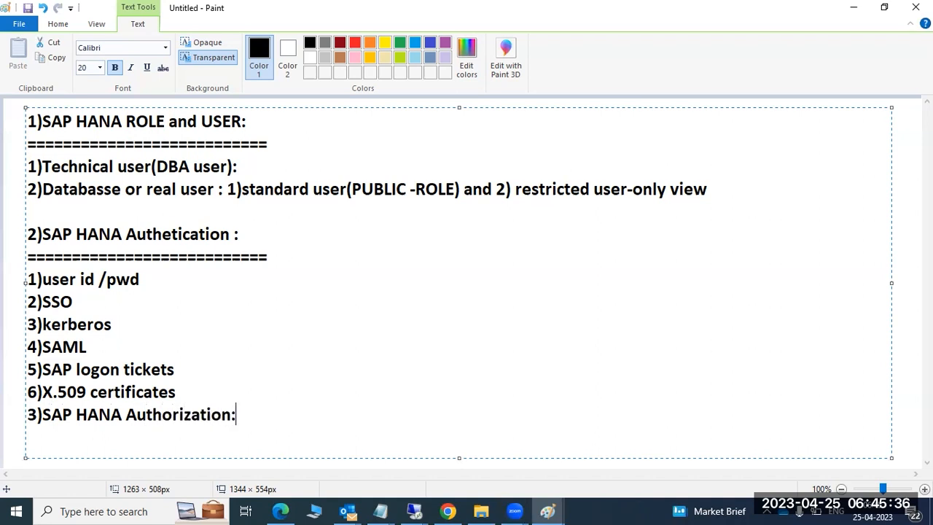
key(Return)
text(=========================)
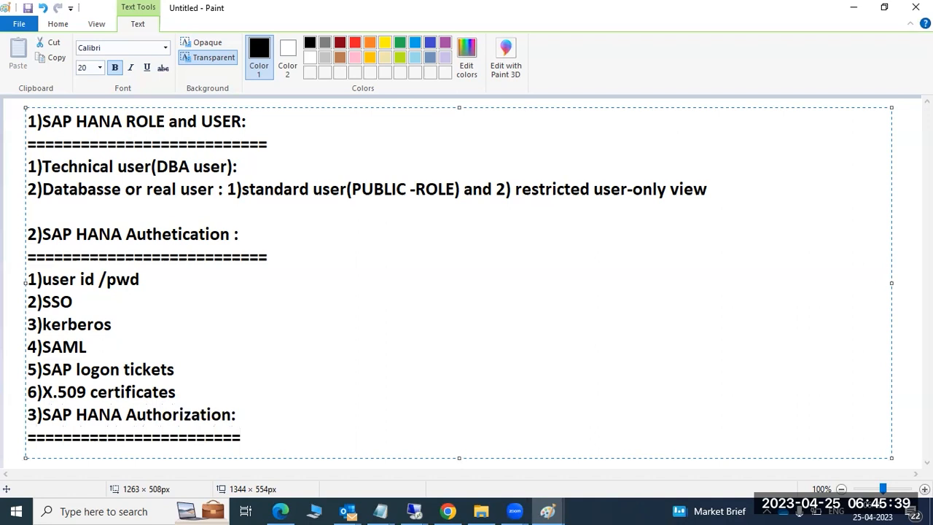
key(Return)
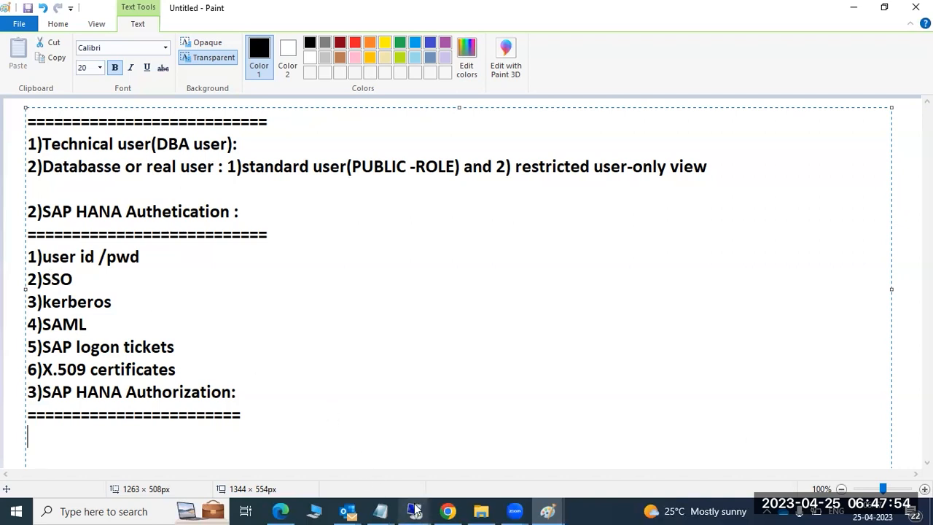
mouse_move(413, 511)
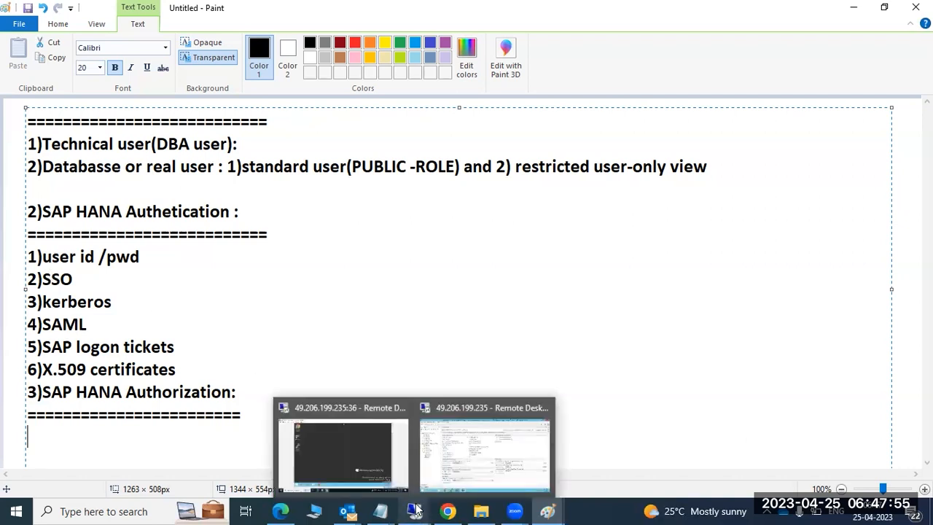
Step: In HANA Studio, step through the Performance, Volumes, Configuration, Diagnosis Files and Trace Configuration tabs
click(449, 447)
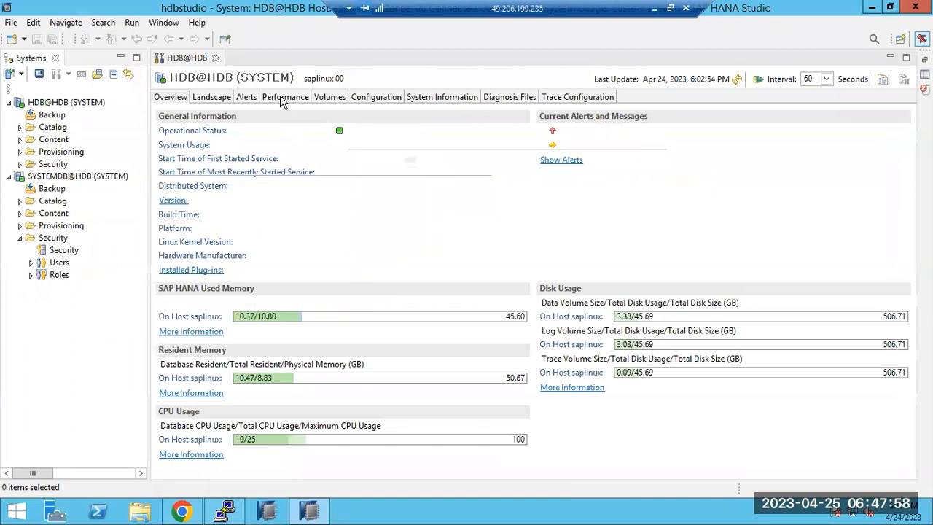
click(285, 97)
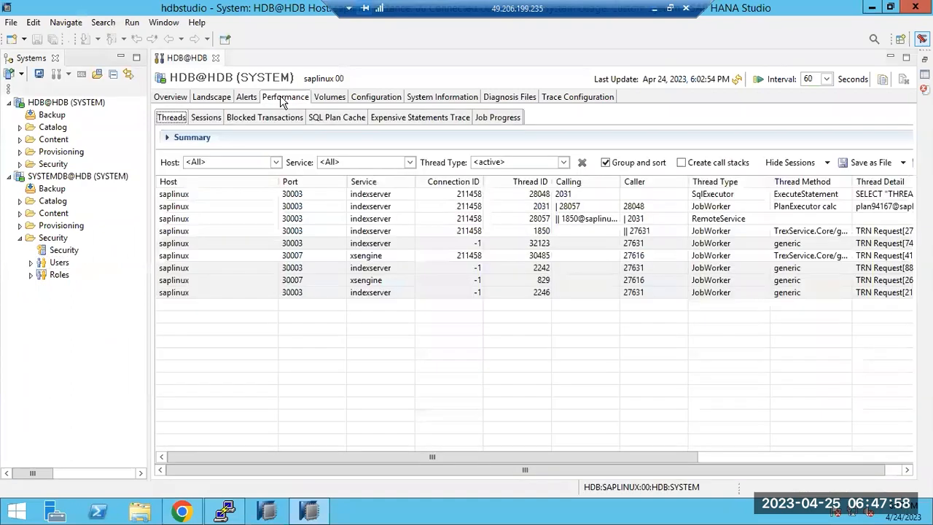
click(332, 98)
click(377, 98)
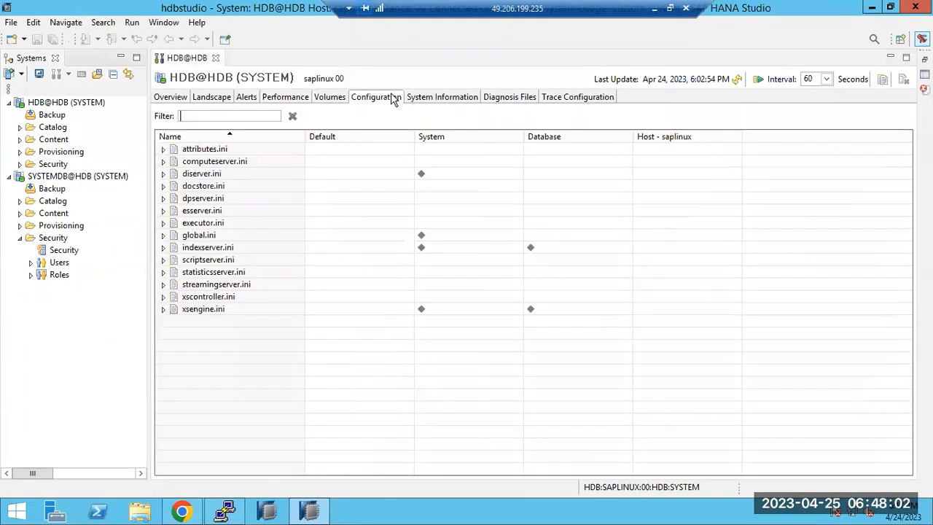
click(521, 98)
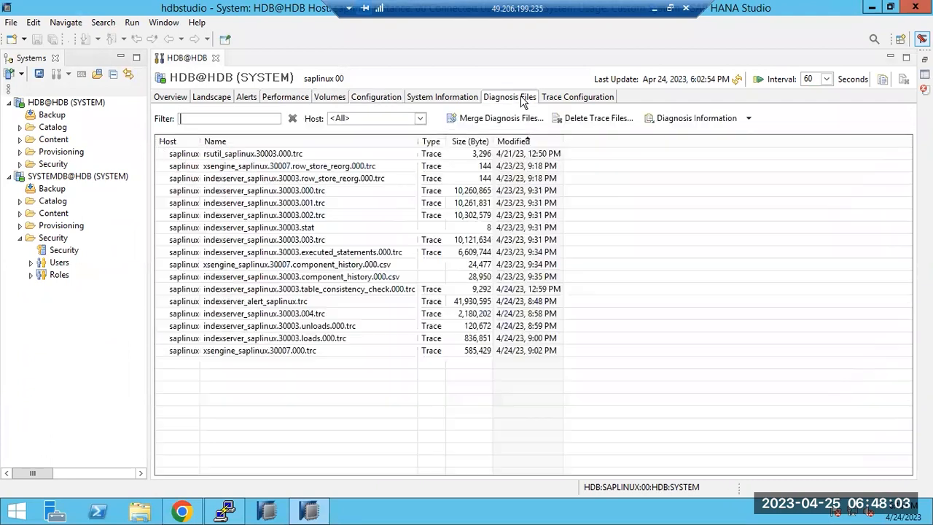
click(580, 98)
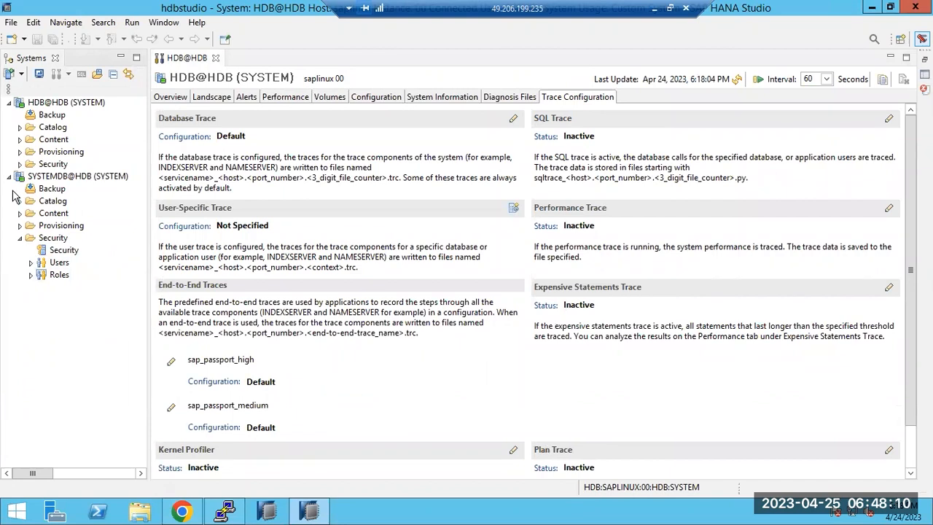
Step: Expand Security under HDB@HDB and bring up the actions available for Users
click(19, 164)
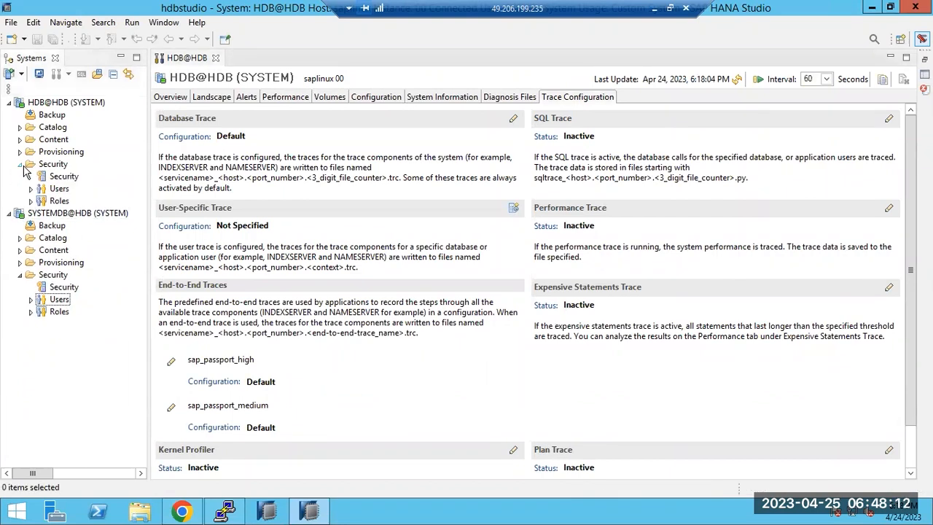
click(54, 189)
right_click(58, 190)
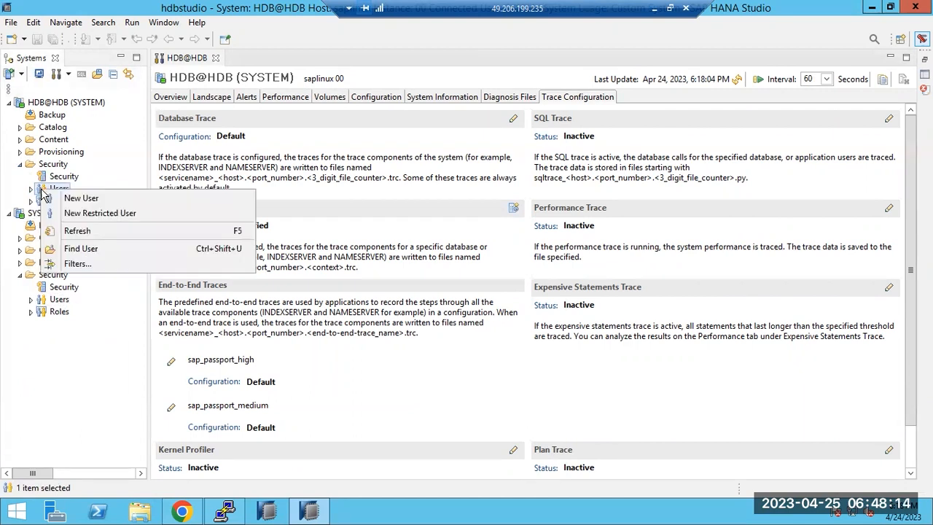
Step: Create the new database user with password authentication, enter and confirm its password, and deploy it
click(90, 198)
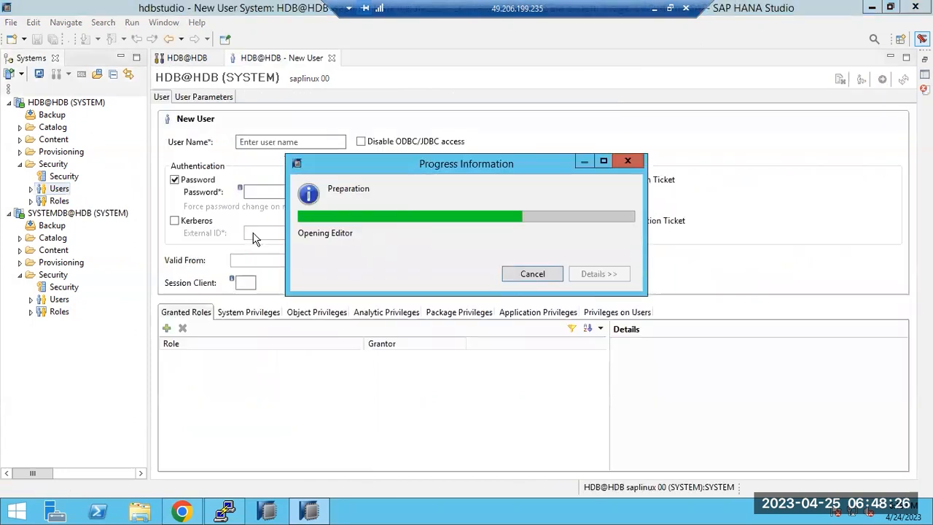
text(RAVI)
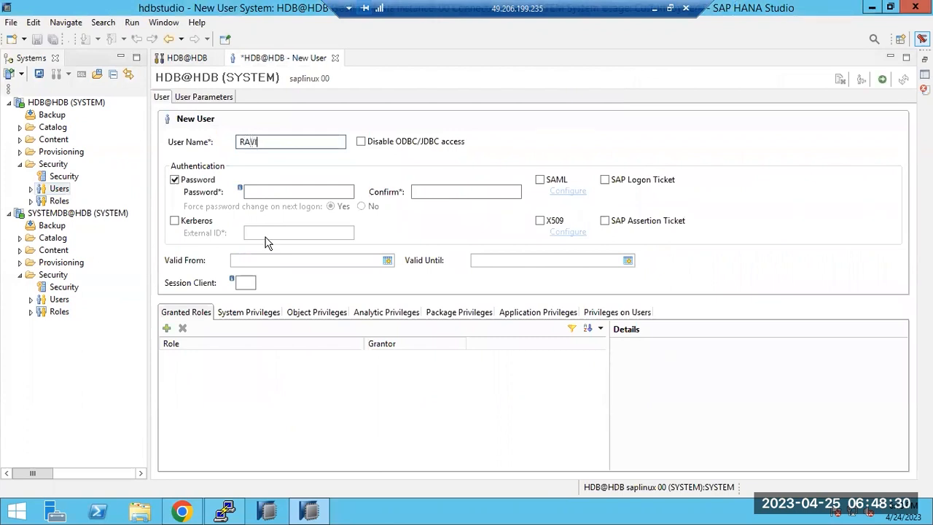
click(248, 192)
text(•••••)
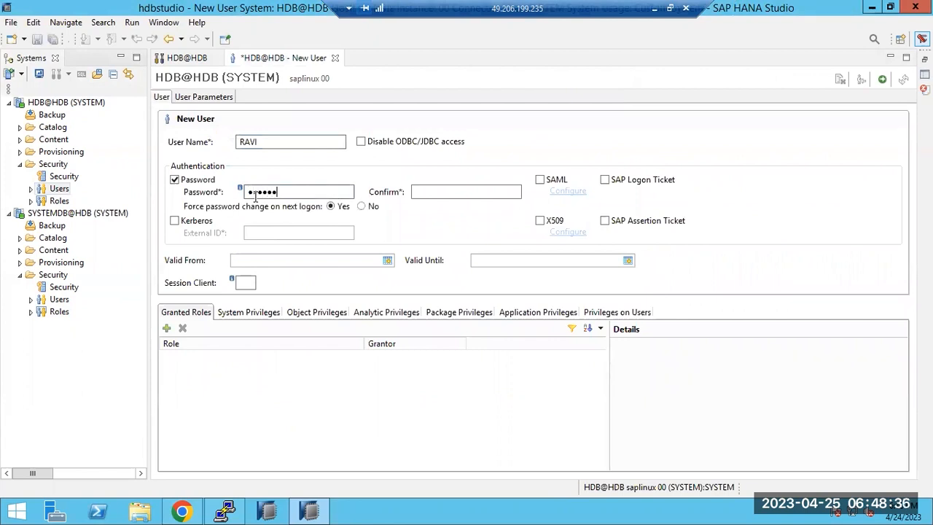
key(BackSpace)
key(BackSpace)
key(BackSpace)
key(BackSpace)
key(BackSpace)
text(••••••••)
key(Tab)
text(••••••)
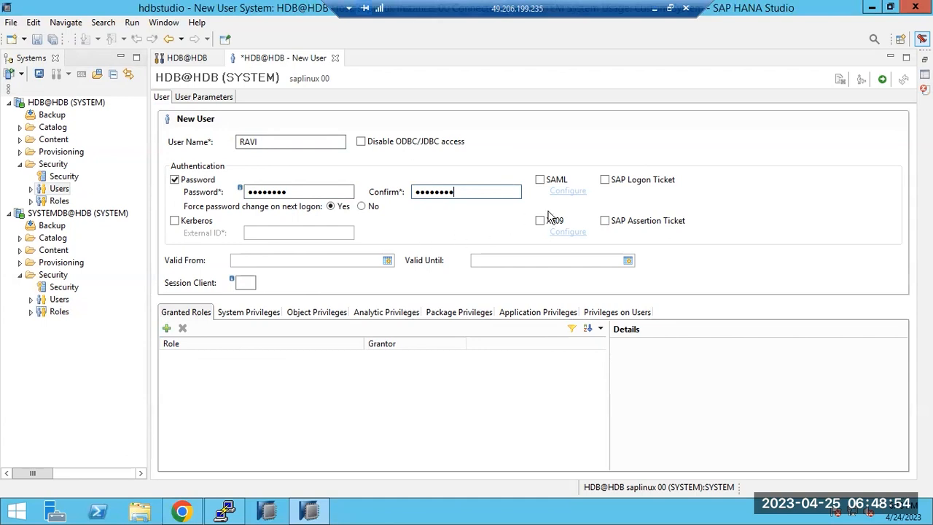
click(882, 80)
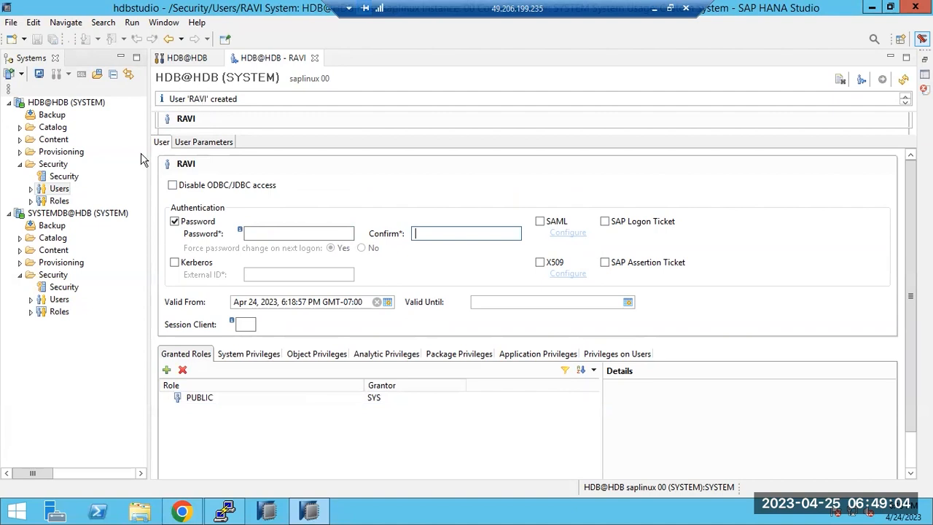
Step: Add the HDB system with a different user, logging on with the new user's name and initial password
click(31, 189)
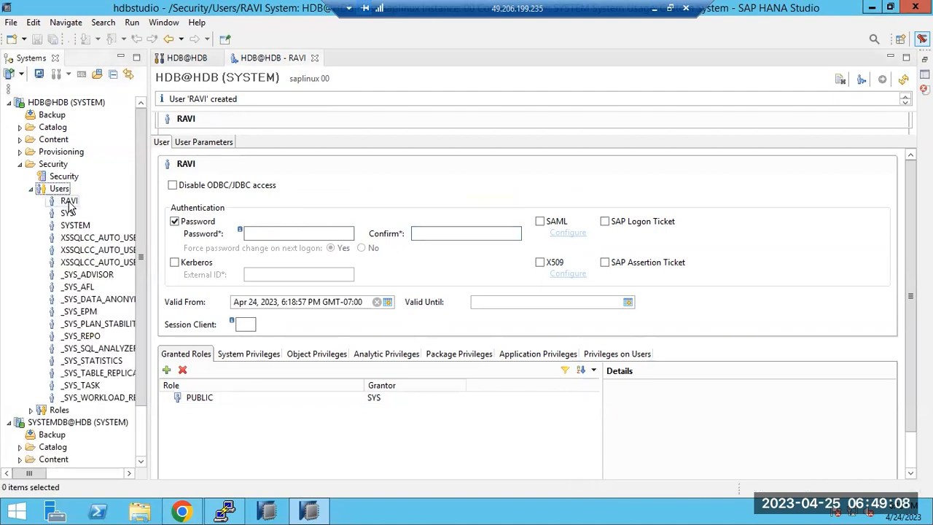
click(34, 108)
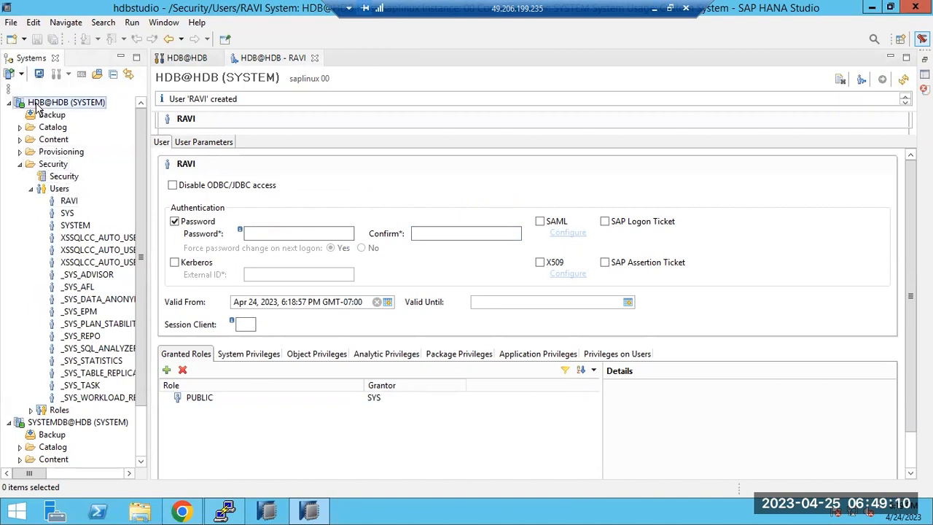
right_click(35, 108)
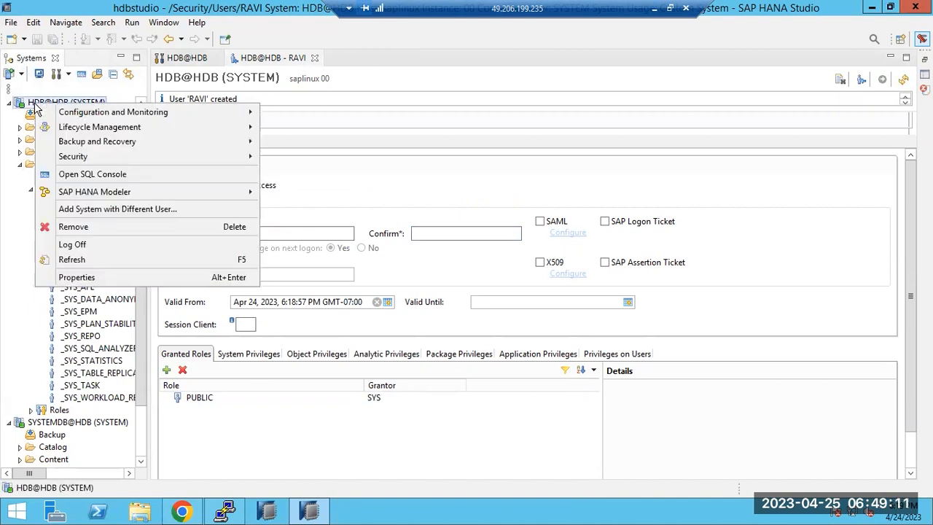
click(97, 210)
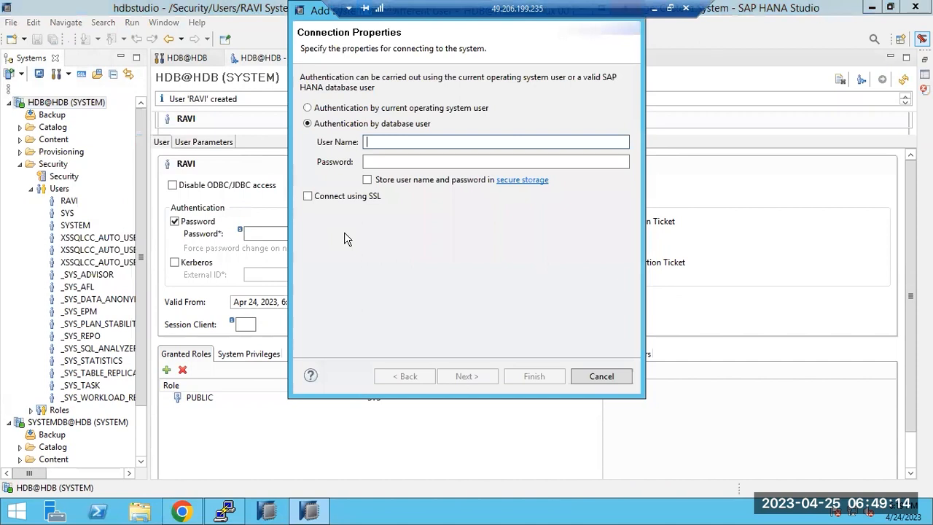
text(RAVI)
key(Tab)
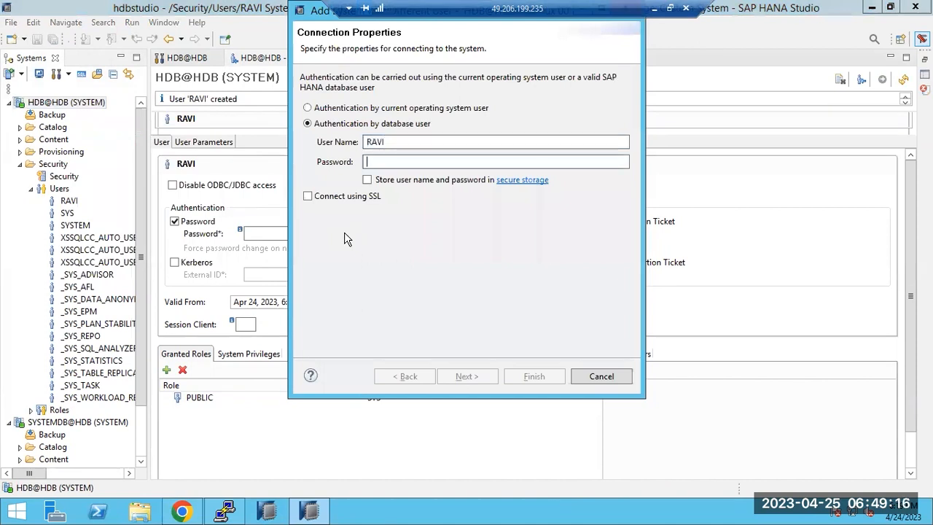
text(***)
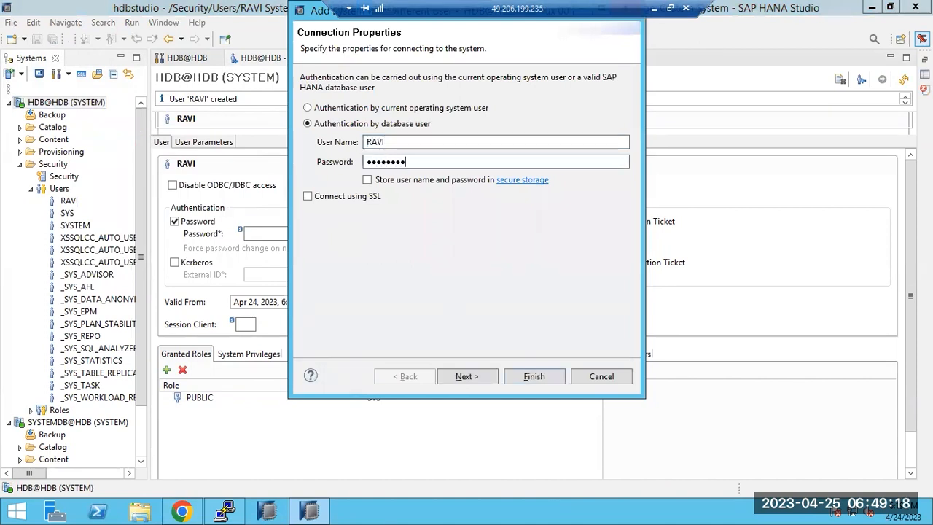
key(Return)
Step: Fill in the old password and the new password in the Change Password prompt
text(********)
key(Tab)
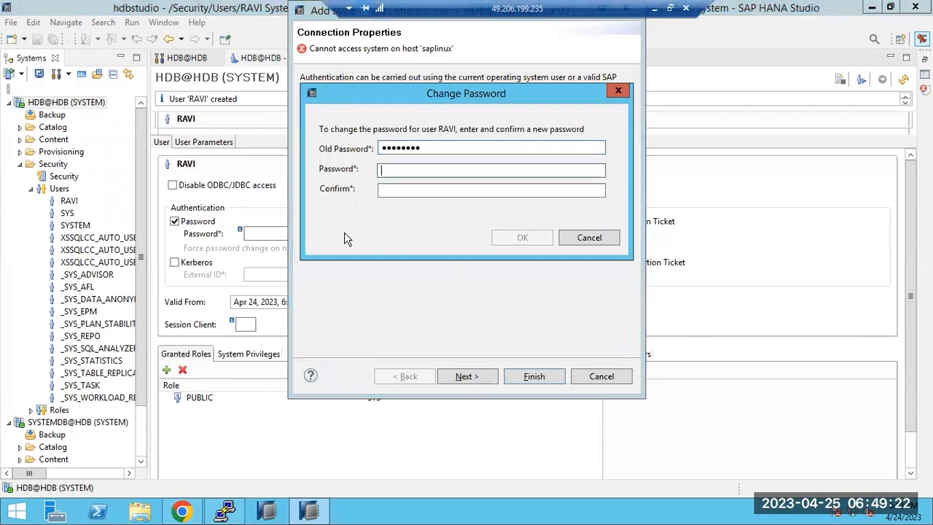
text(***********)
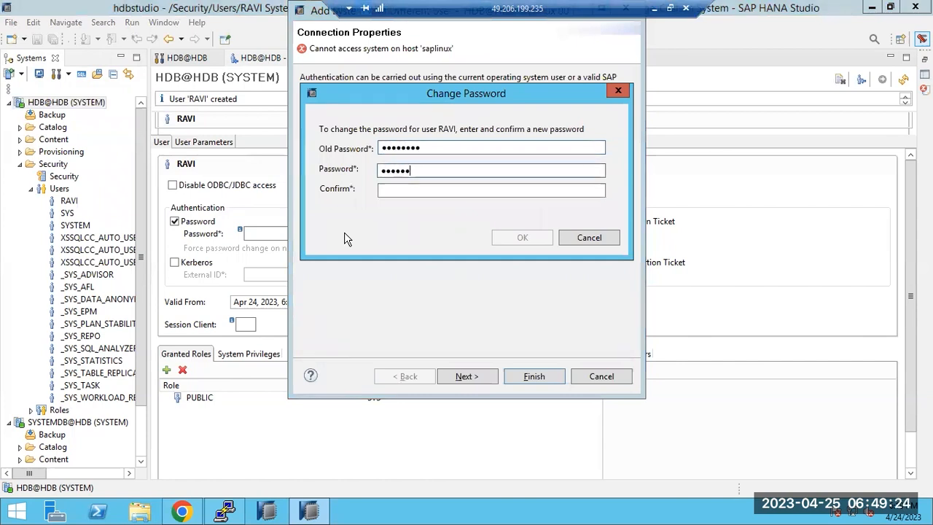
key(Tab)
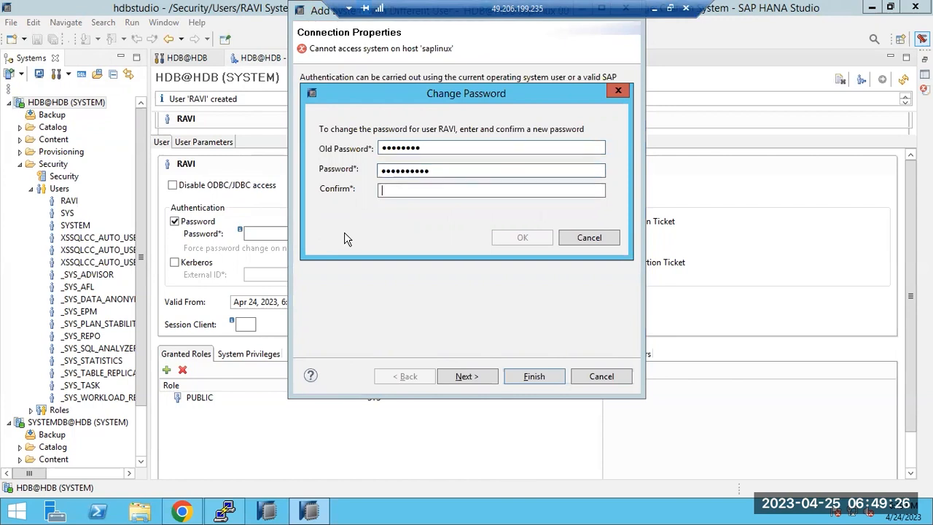
text(*********)
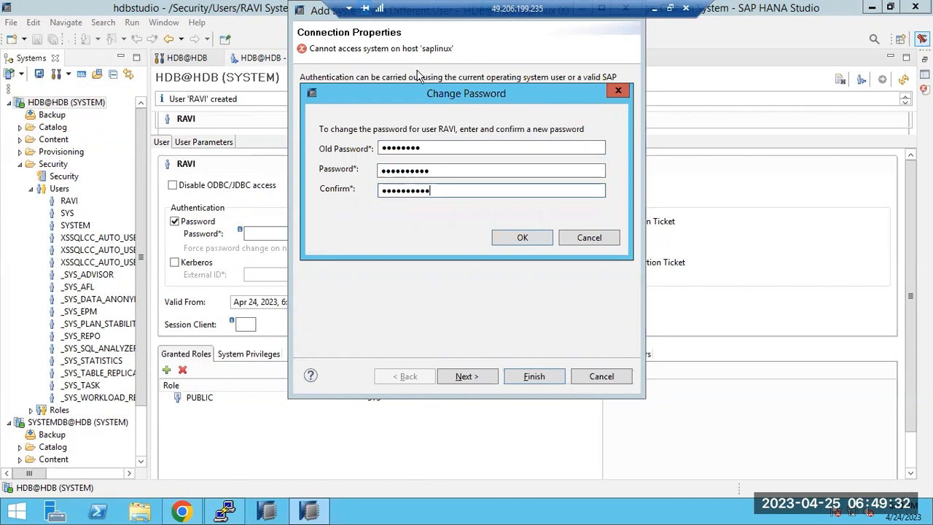
Step: Review the Paint notes, highlighting 'standard' and the user id/pwd entry, and glance at the SAP HANA SECURITY window
click(654, 8)
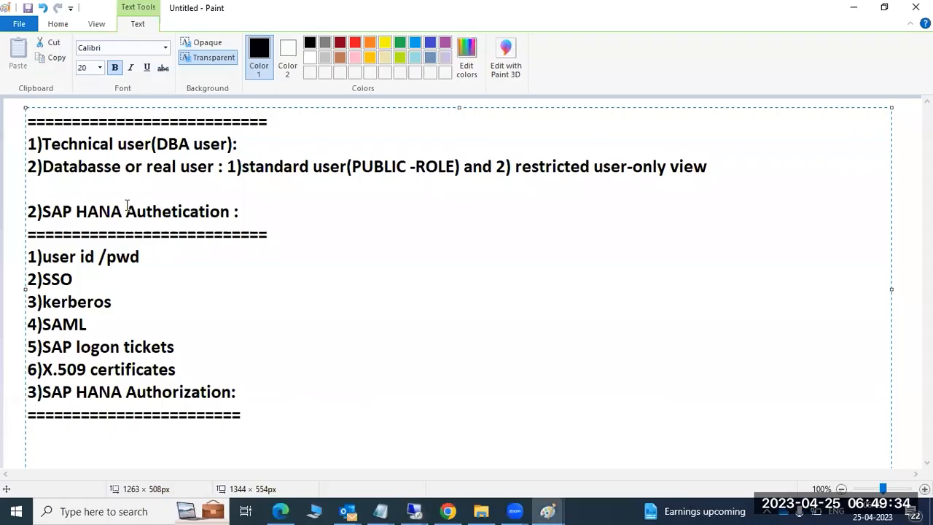
drag(243, 166, 314, 169)
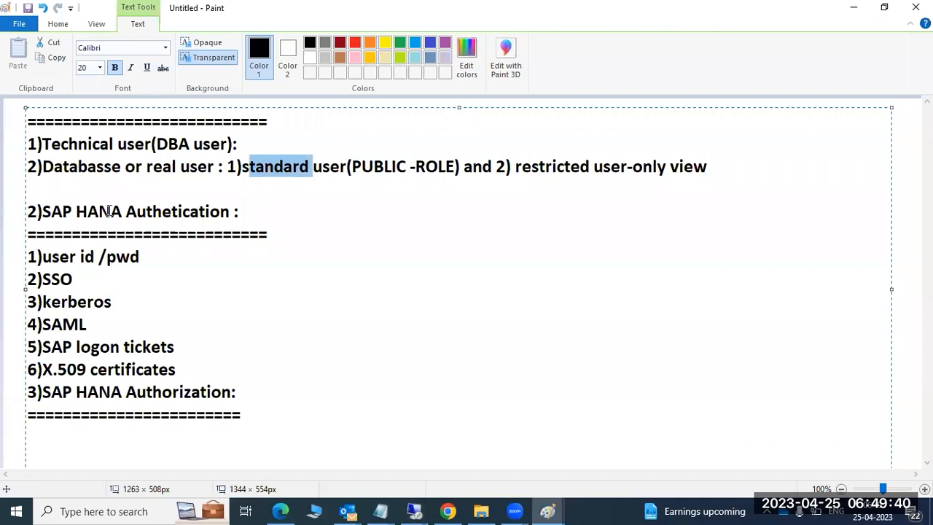
drag(55, 257, 131, 257)
click(52, 279)
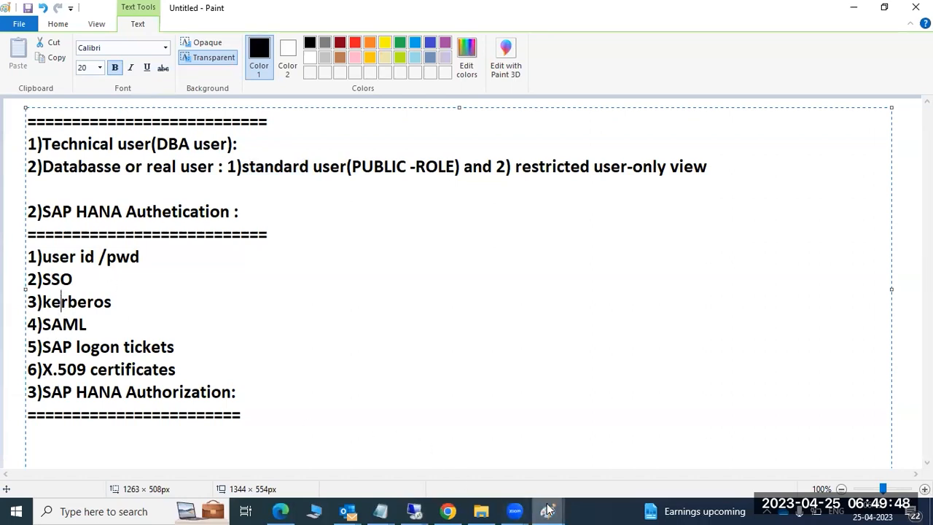
mouse_move(548, 511)
click(466, 445)
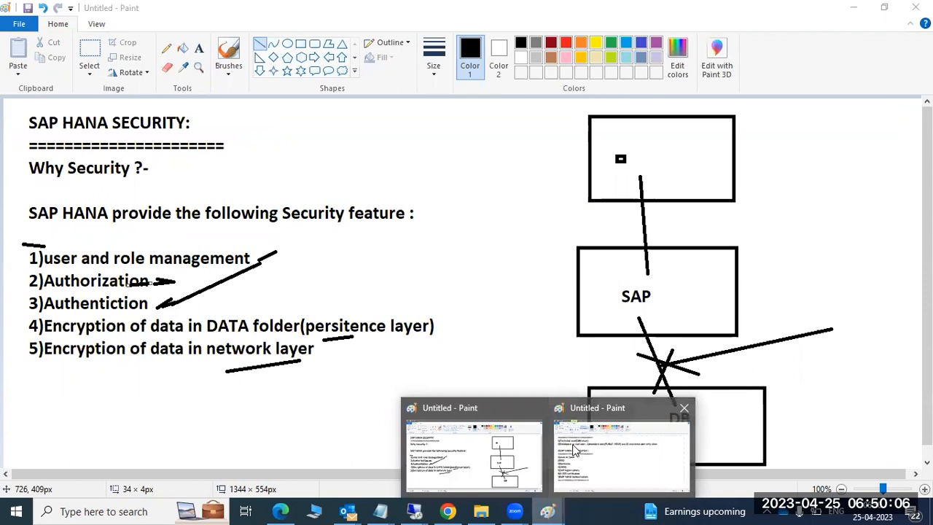
click(592, 428)
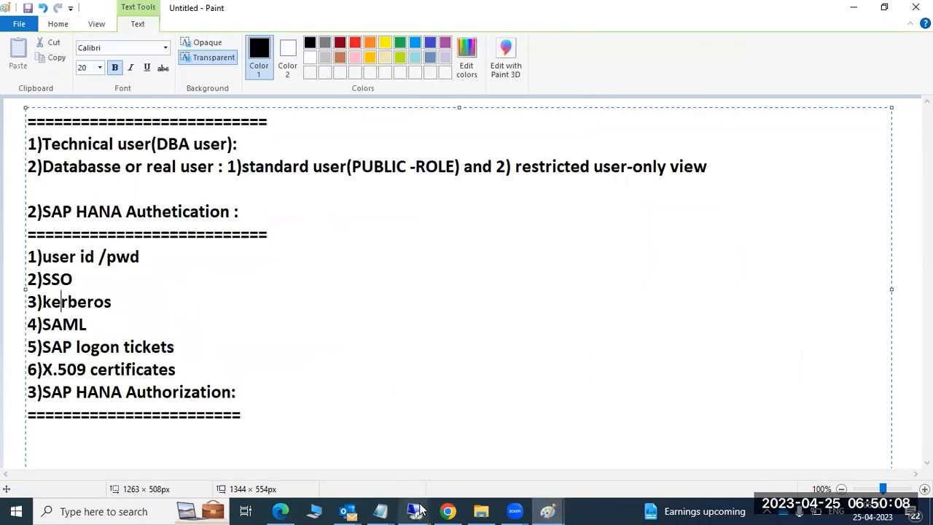
Step: Confirm the new password and acknowledge the password-changed message
mouse_move(419, 511)
click(451, 443)
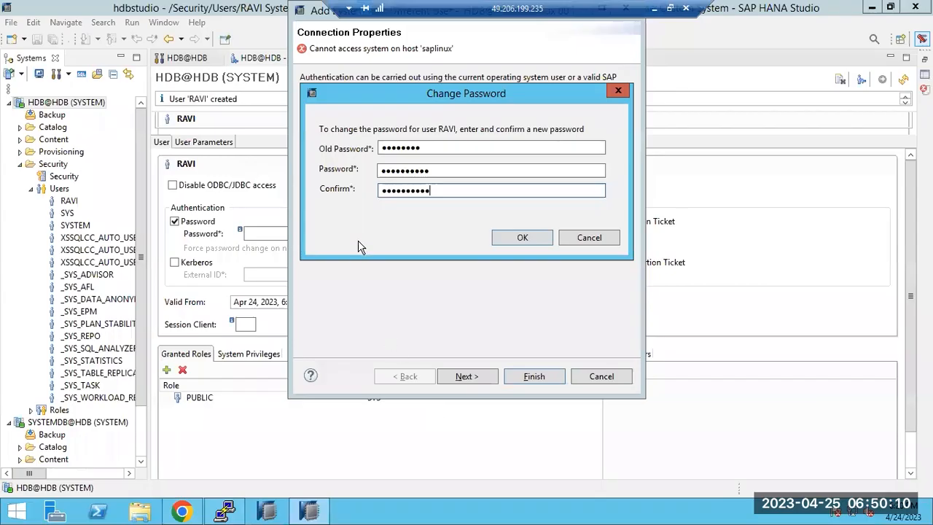
click(510, 234)
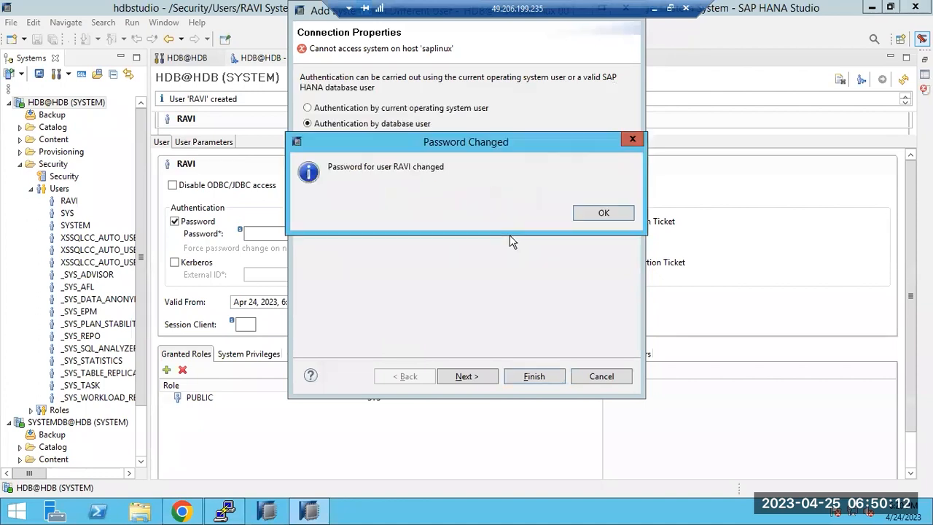
click(602, 212)
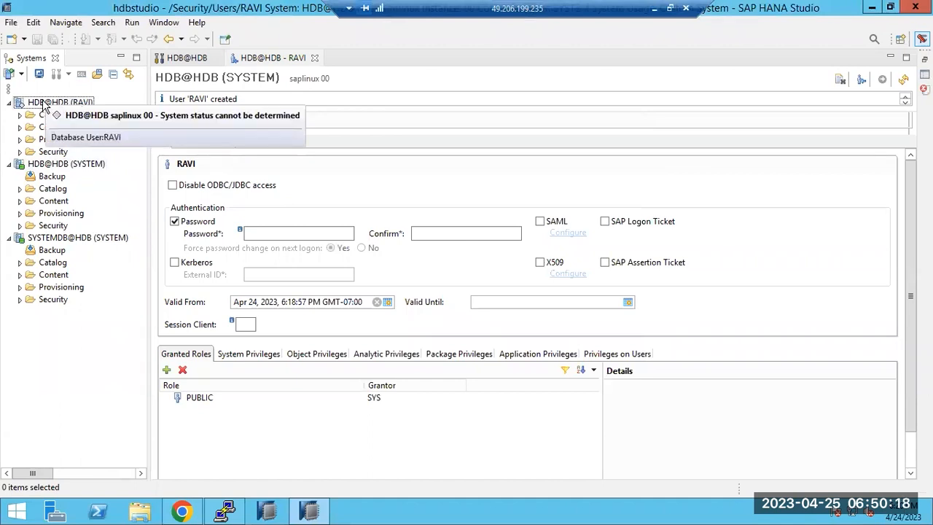
Step: Open the connection as the new user, dismiss the missing-privilege error, and expand its Catalog
click(42, 105)
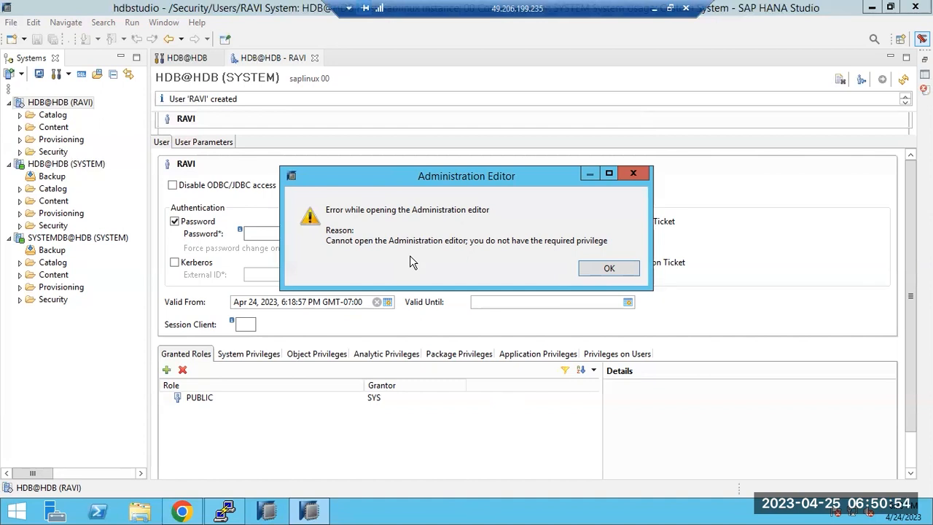
click(596, 271)
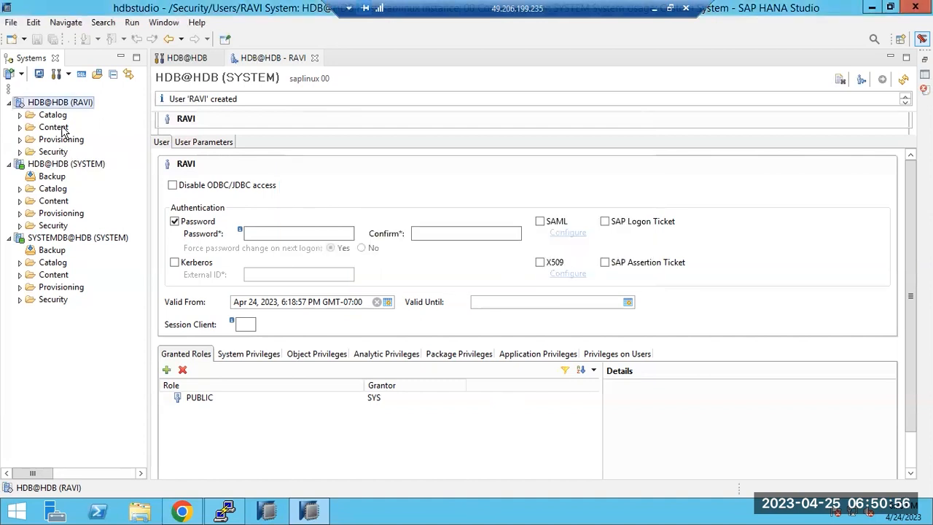
click(21, 117)
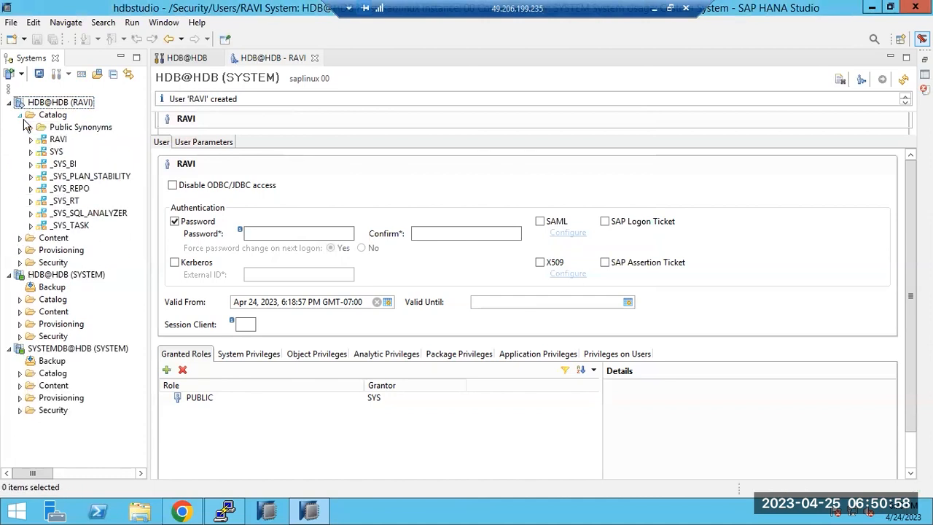
Step: Try deleting the SYS schema from the new user's catalog and cancel without deleting
click(54, 141)
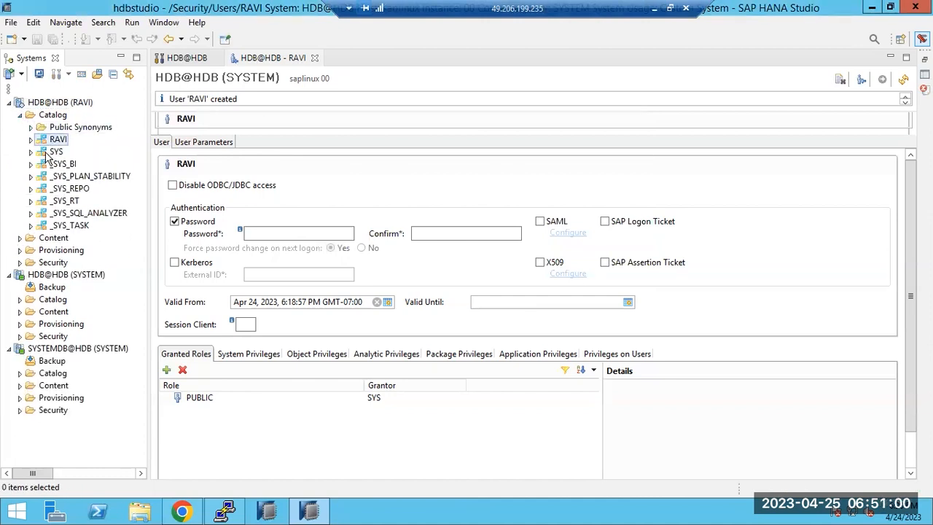
click(49, 154)
right_click(48, 153)
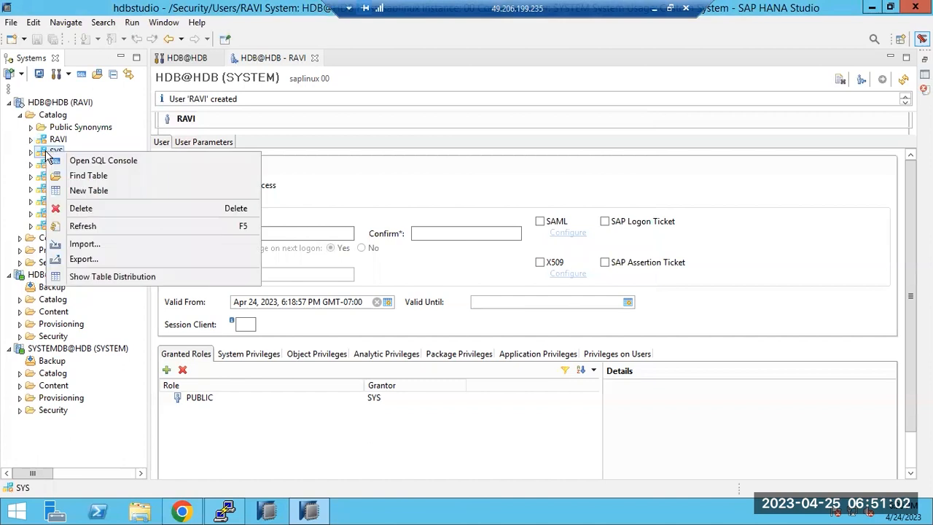
click(81, 208)
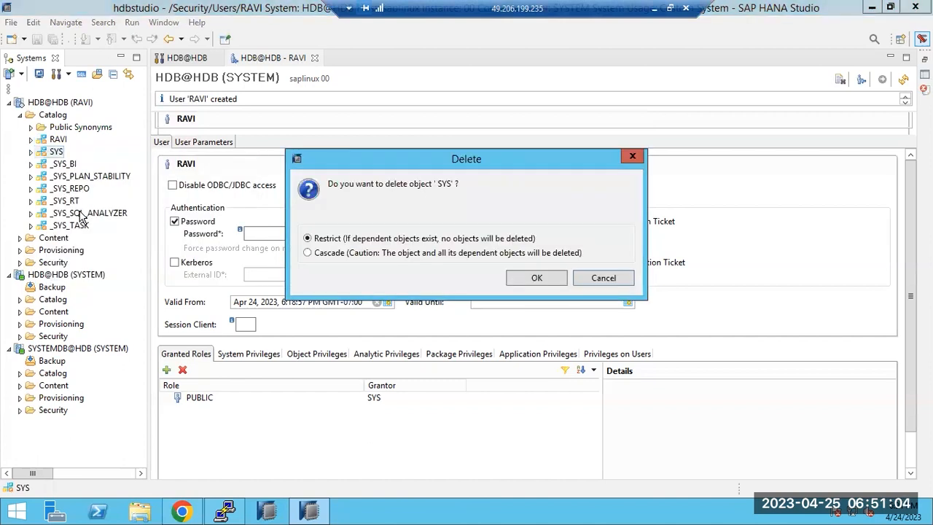
click(596, 277)
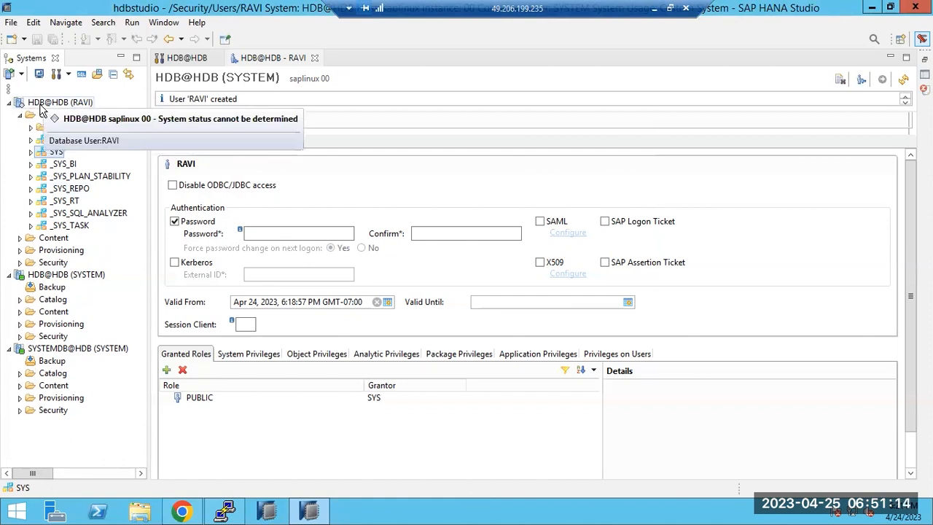
right_click(42, 106)
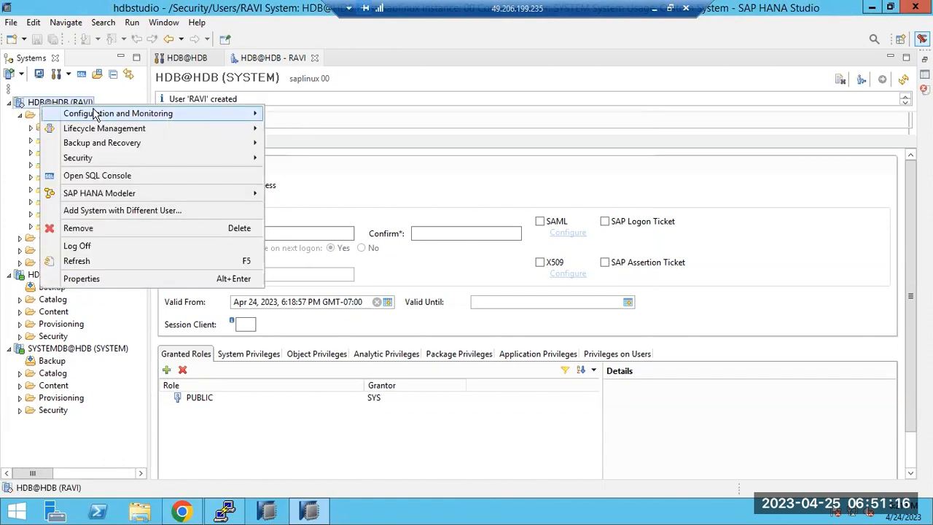
Step: Try opening the system's administration editor and dismiss the missing-privilege error
mouse_move(244, 145)
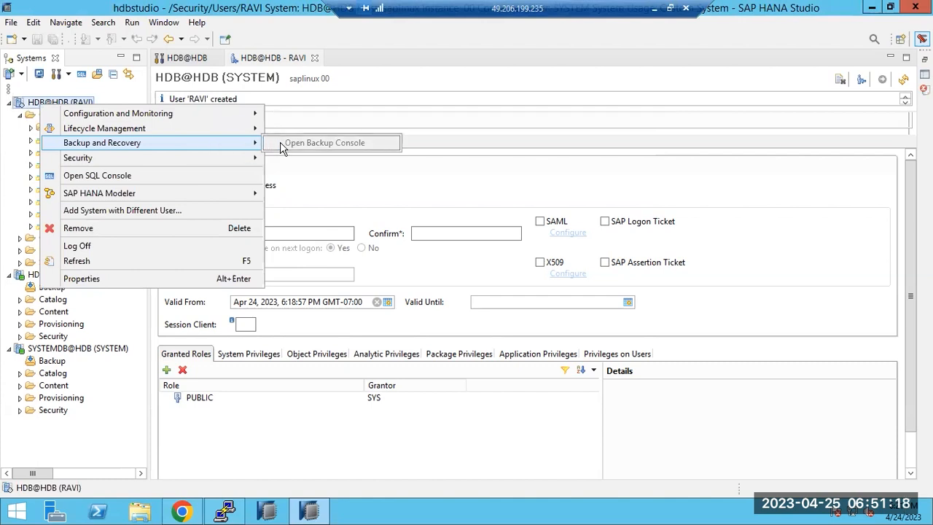
mouse_move(214, 135)
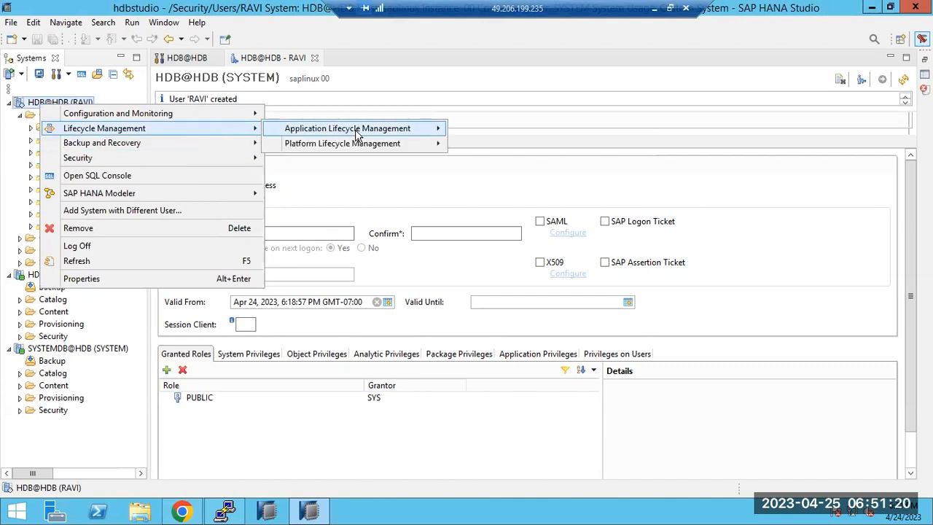
mouse_move(218, 116)
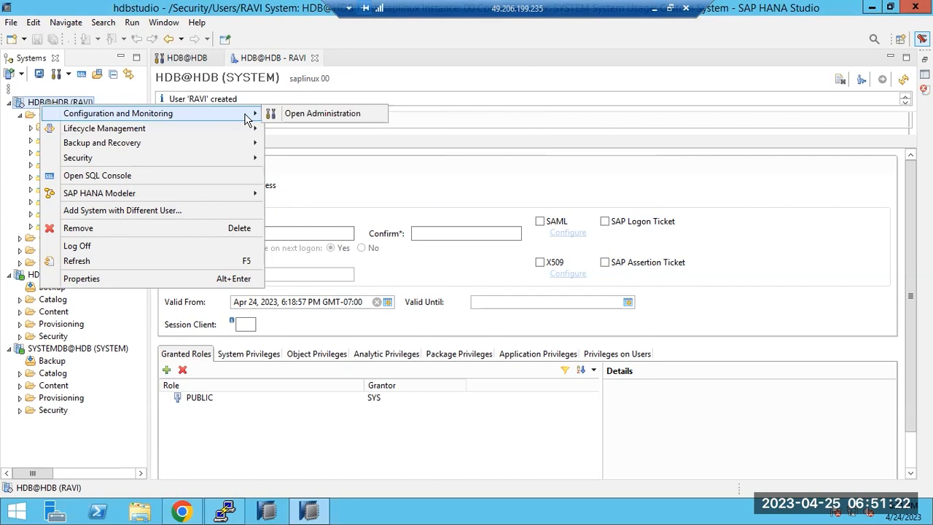
click(299, 115)
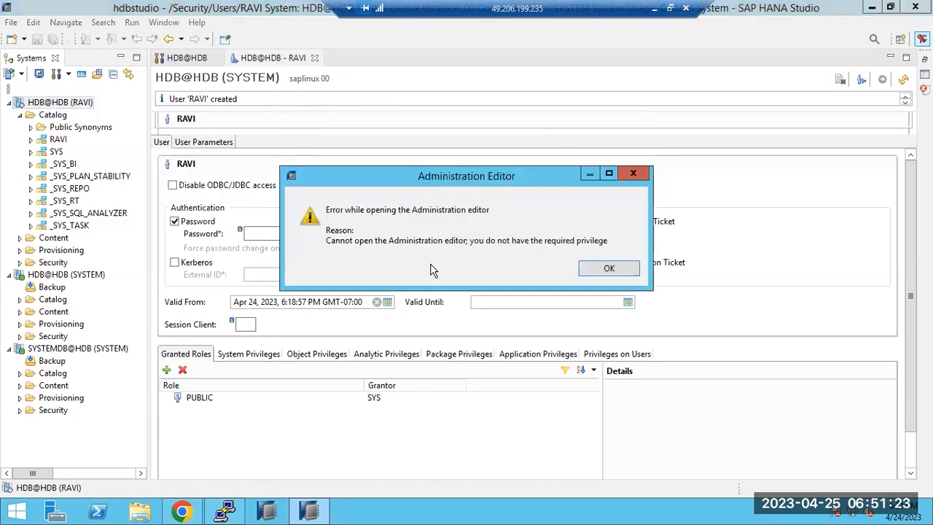
click(622, 271)
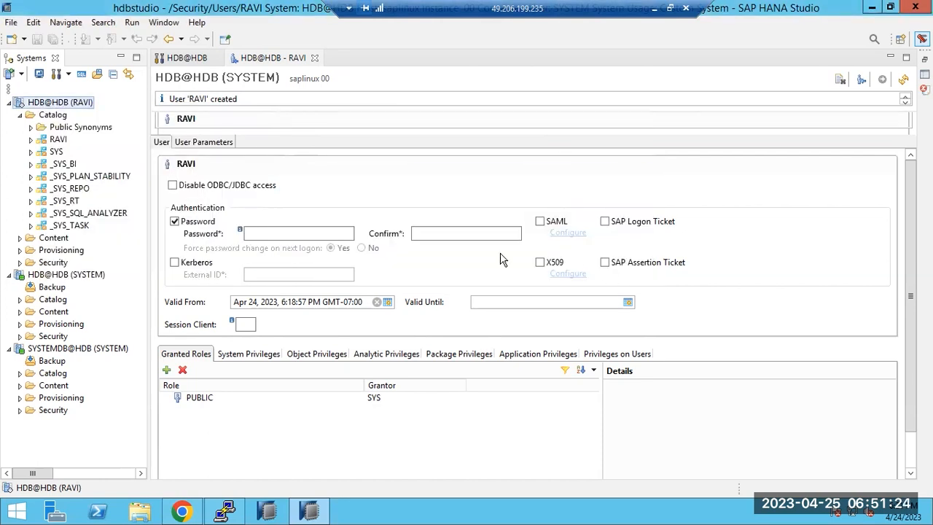
Step: Launch SAP HANA Platform Lifecycle Management for the HDB system in Chrome
right_click(42, 103)
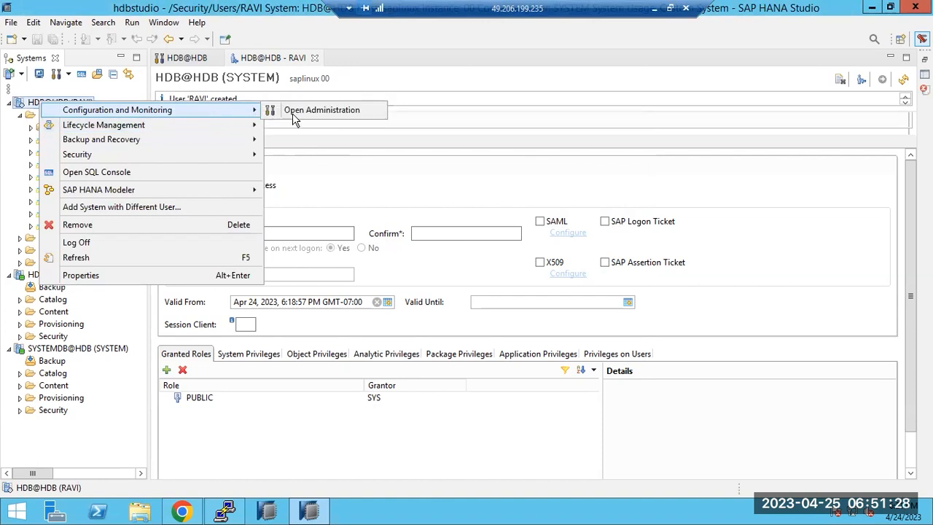
mouse_move(252, 125)
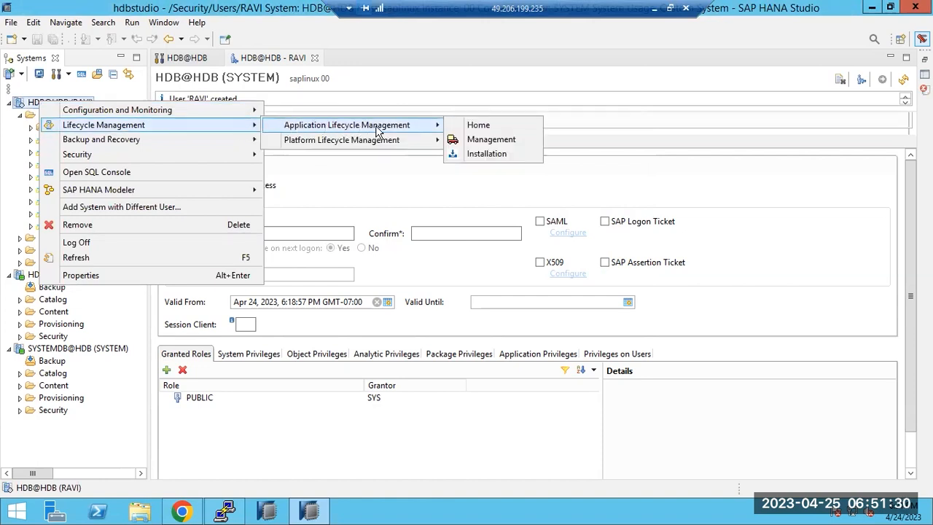
mouse_move(431, 140)
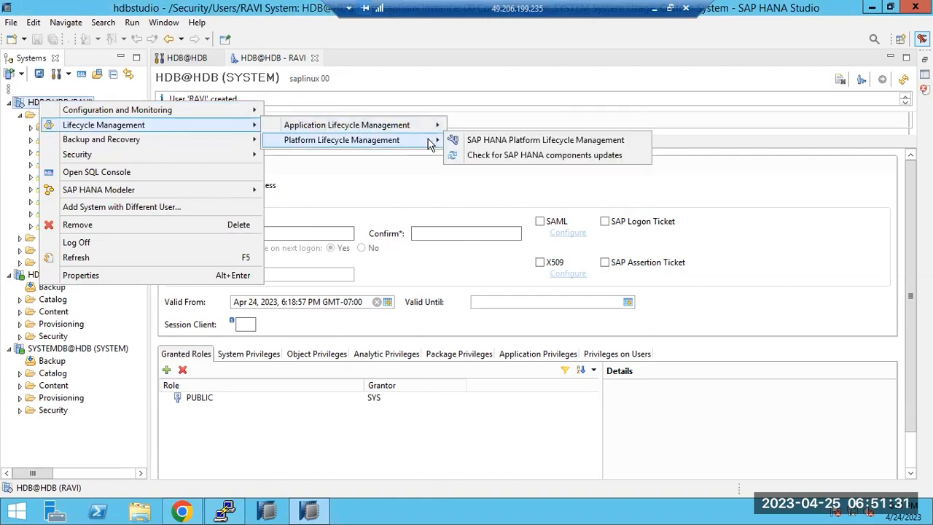
click(472, 145)
click(419, 212)
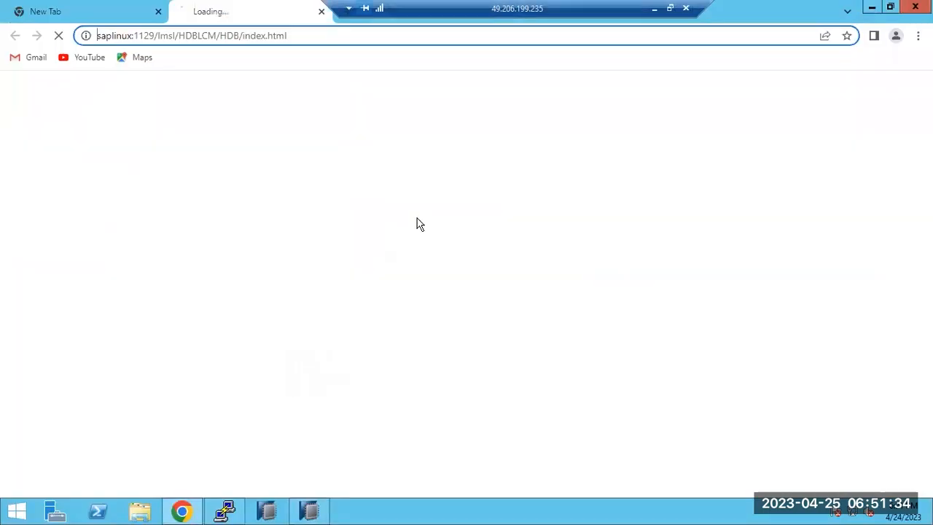
Step: Proceed past the certificate warning to saplinux and attempt signing in
click(306, 407)
scroll(342, 404, down, 1)
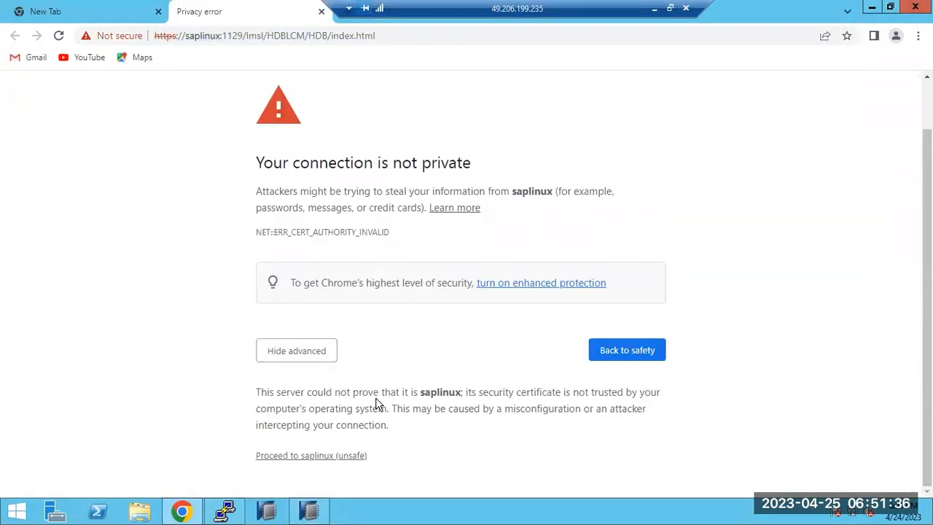
click(330, 458)
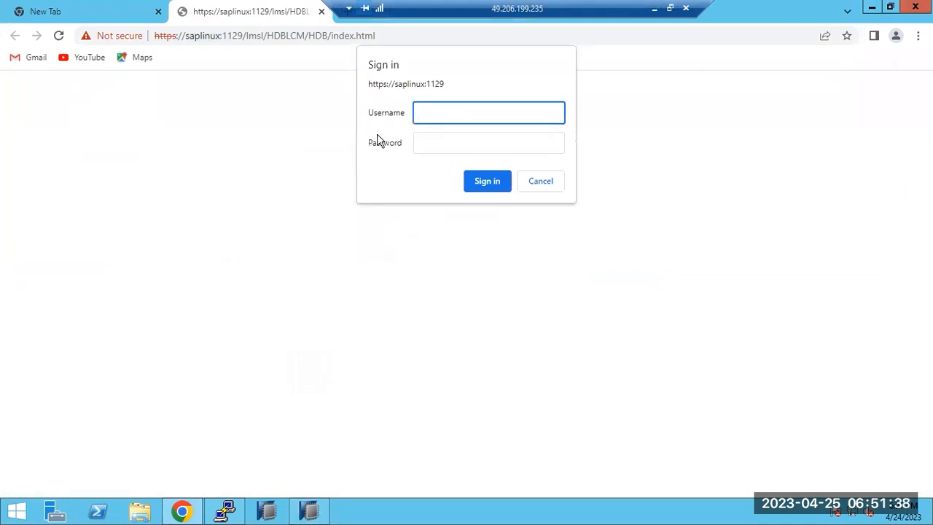
text(i)
key(Tab)
text(••••••••••)
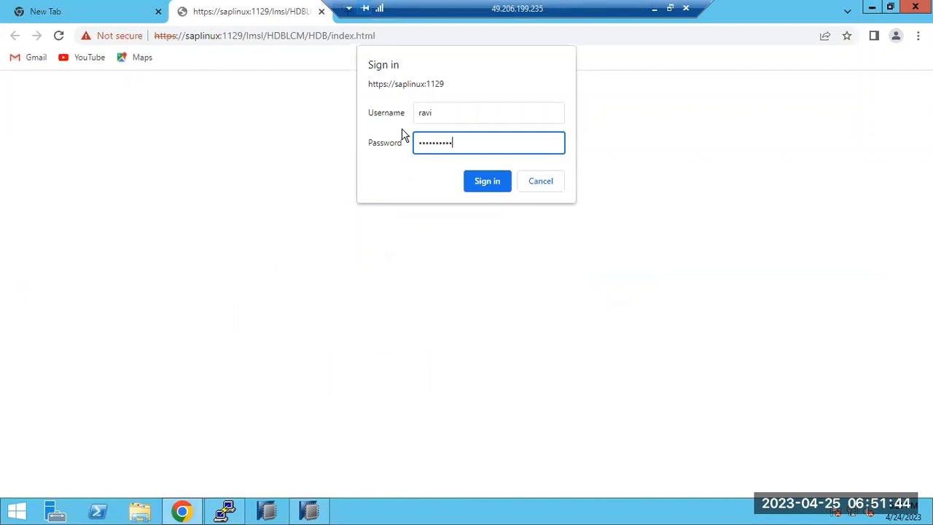
key(Return)
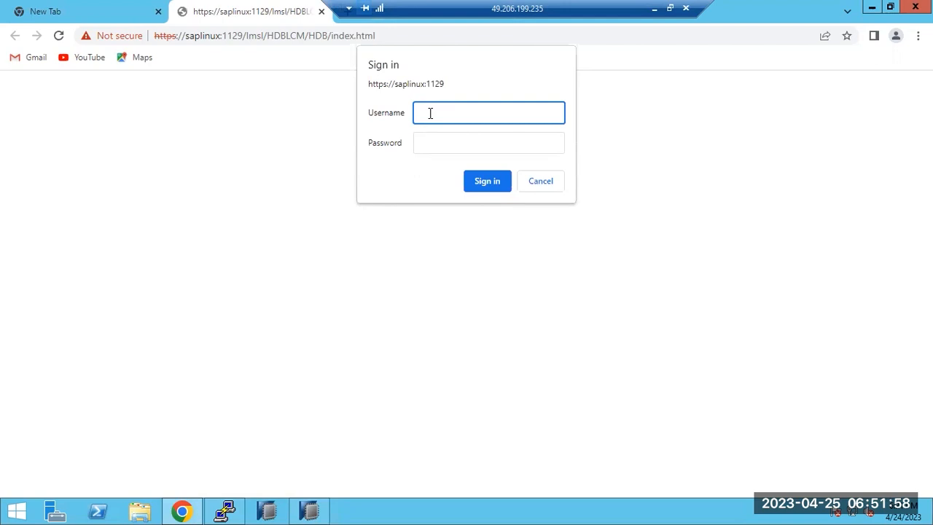
Step: Retry the sign-in with the system user's credentials
text(m)
key(Tab)
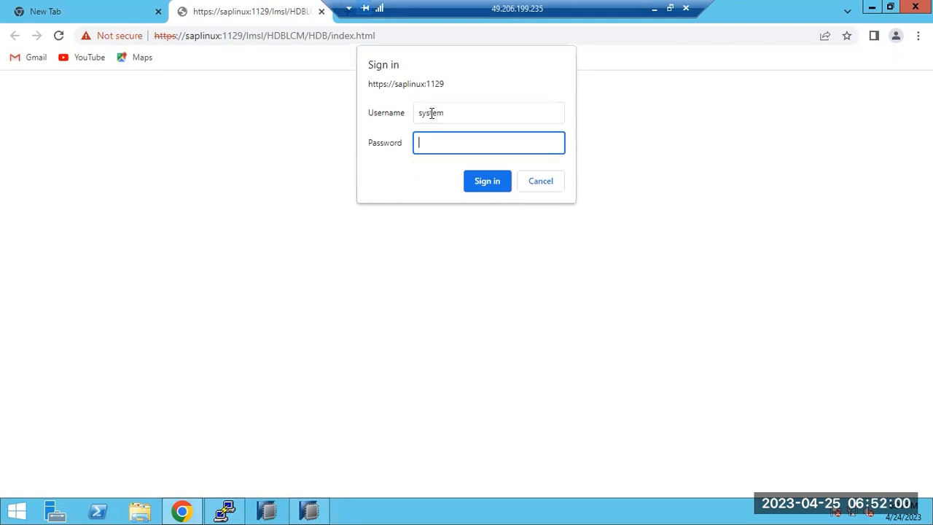
text(•••••)
key(Return)
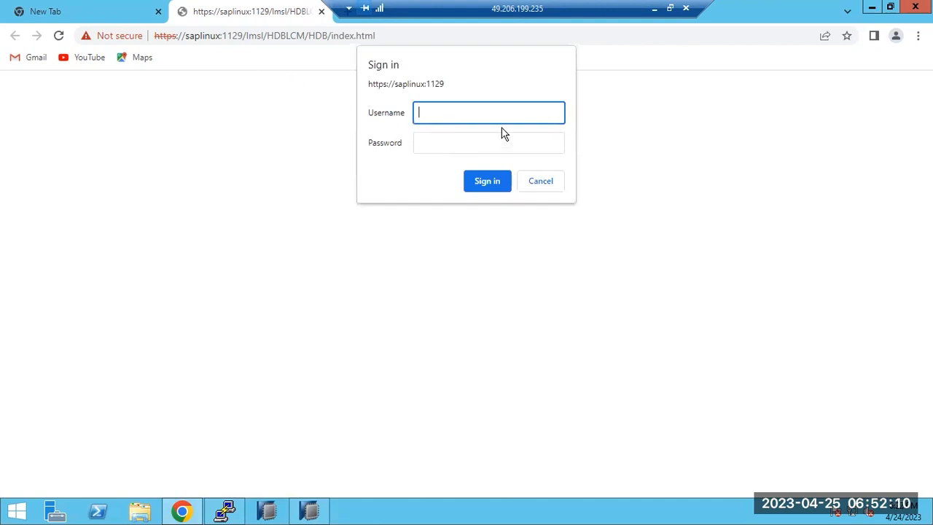
Step: Cancel the sign-in, close the Unauthorized page, and minimize the remote desktop
click(540, 184)
drag(61, 99, 215, 101)
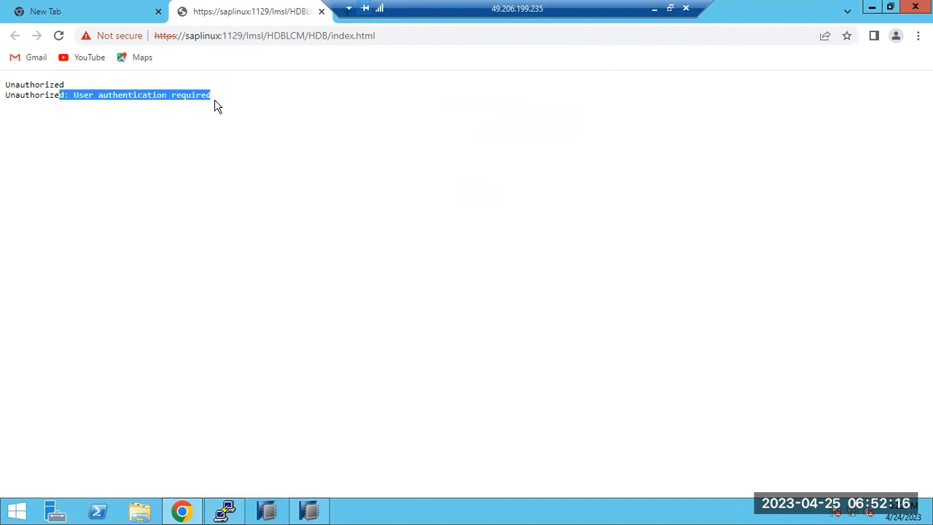
drag(495, 7, 561, 10)
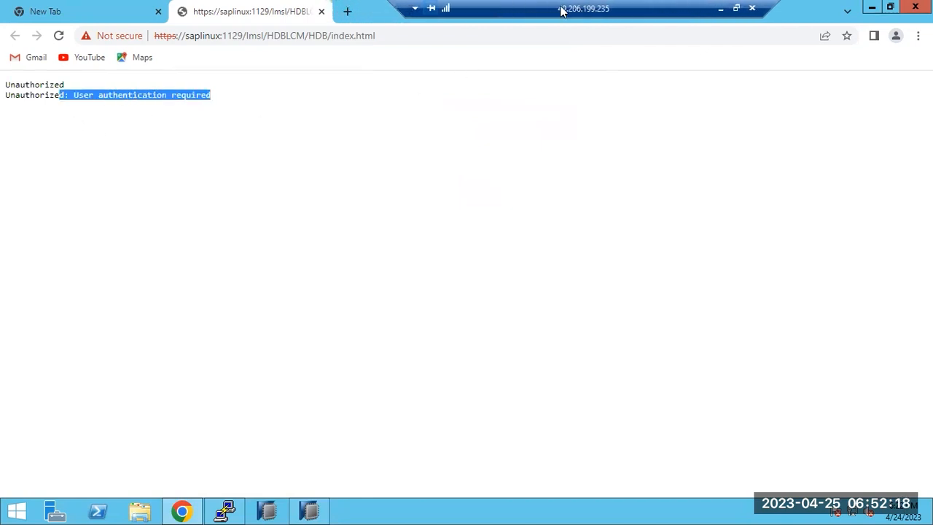
key(ctrl+w)
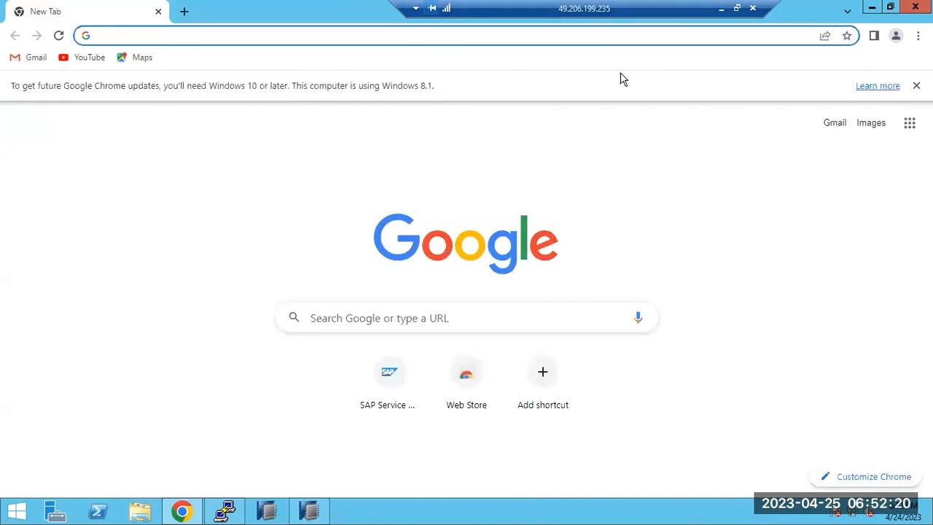
click(721, 9)
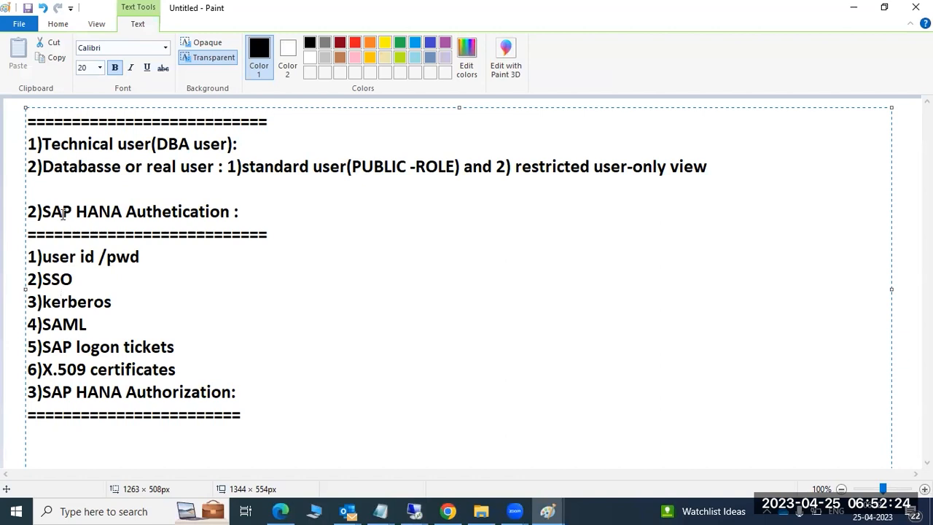
Step: Highlight the authentication notes, check the SAP HANA SECURITY diagram, then open Windows search
drag(62, 212, 129, 277)
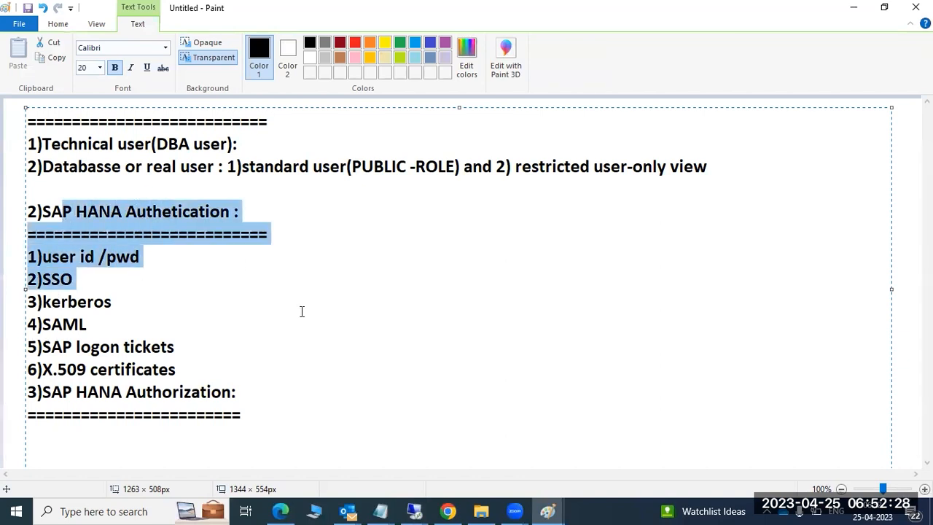
click(548, 511)
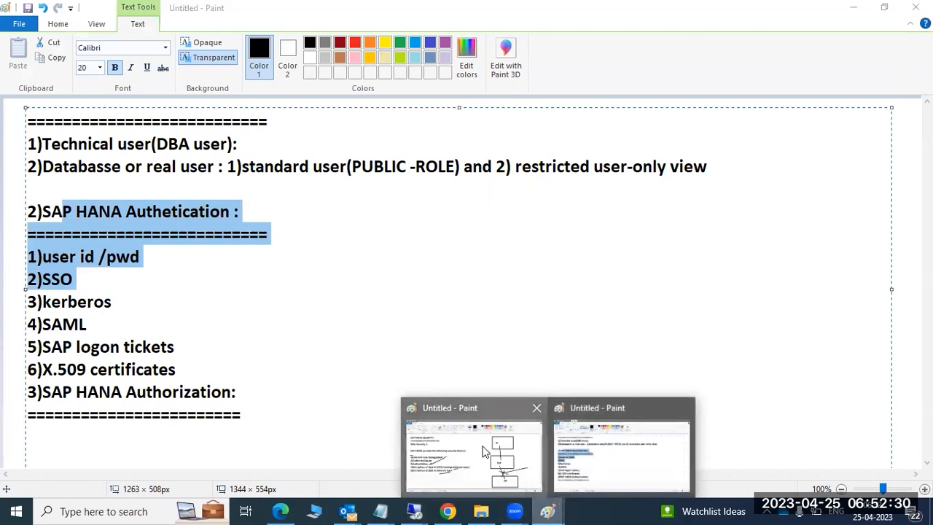
click(482, 451)
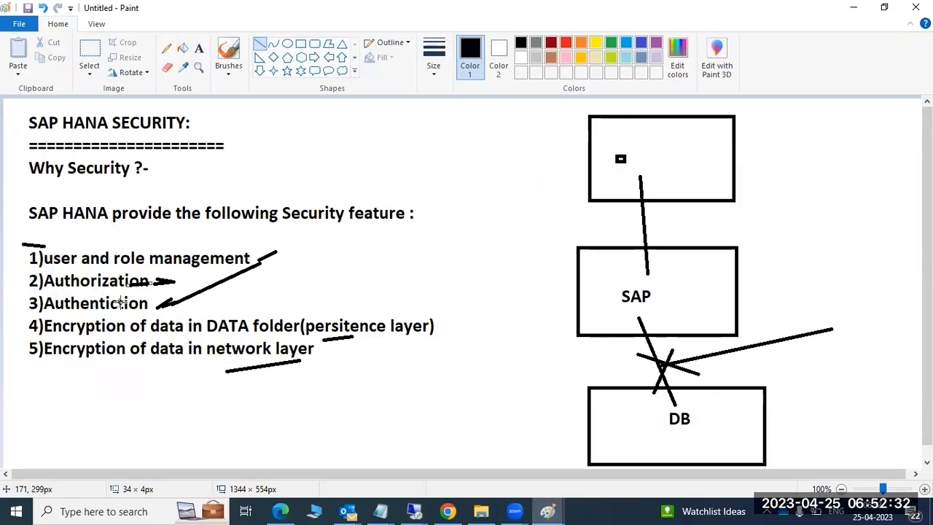
click(552, 510)
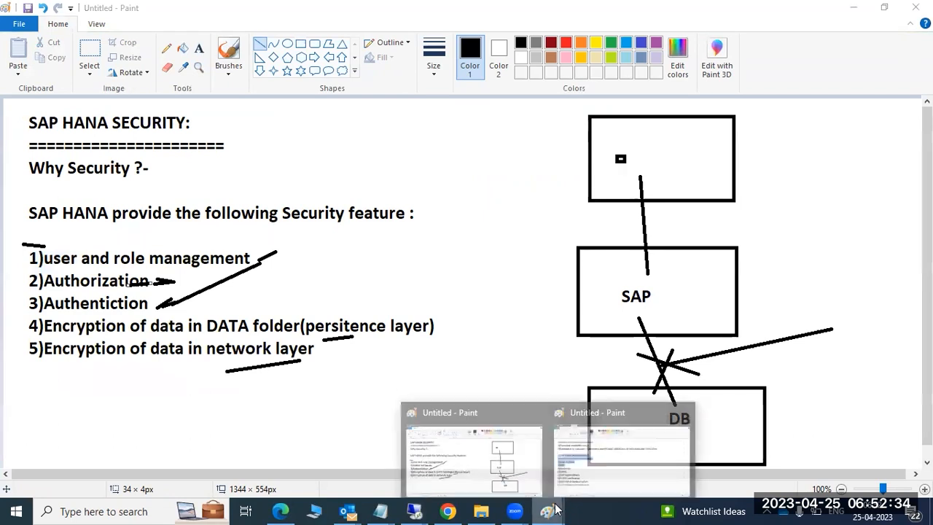
click(590, 455)
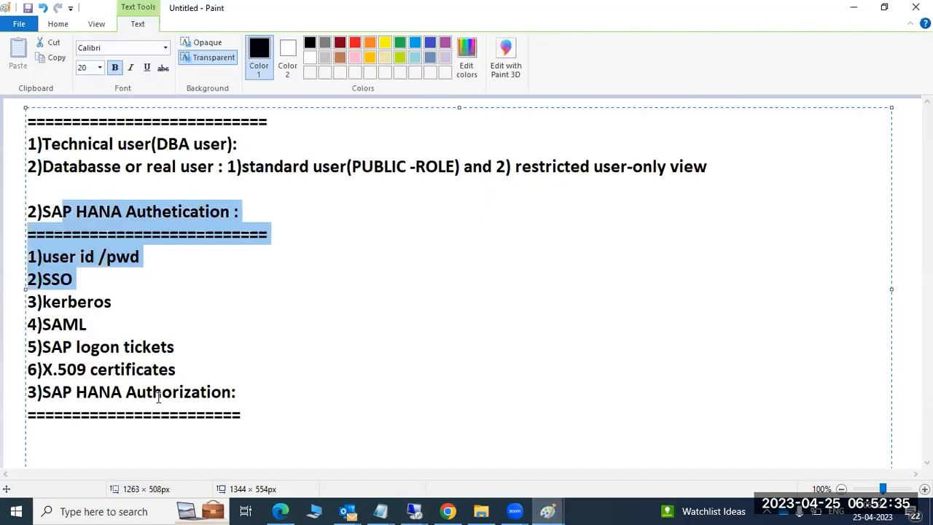
click(83, 430)
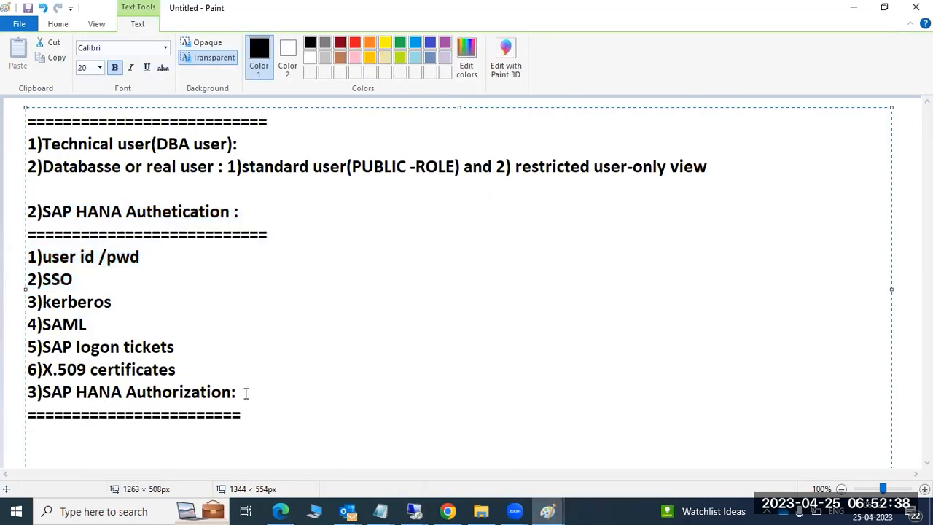
click(131, 510)
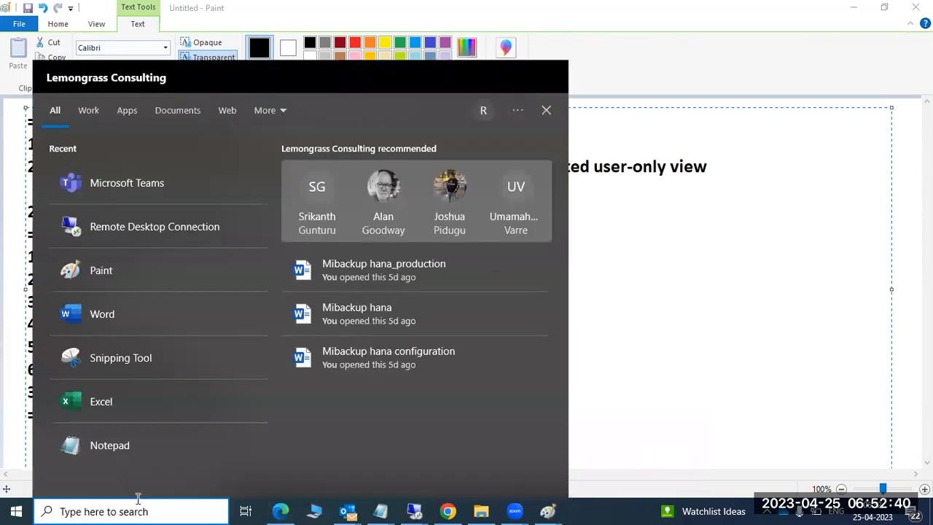
Step: On a new Paint page, write 'SAP HANA Authorization:' underlined with '====================', then return to the remote desktop
click(126, 269)
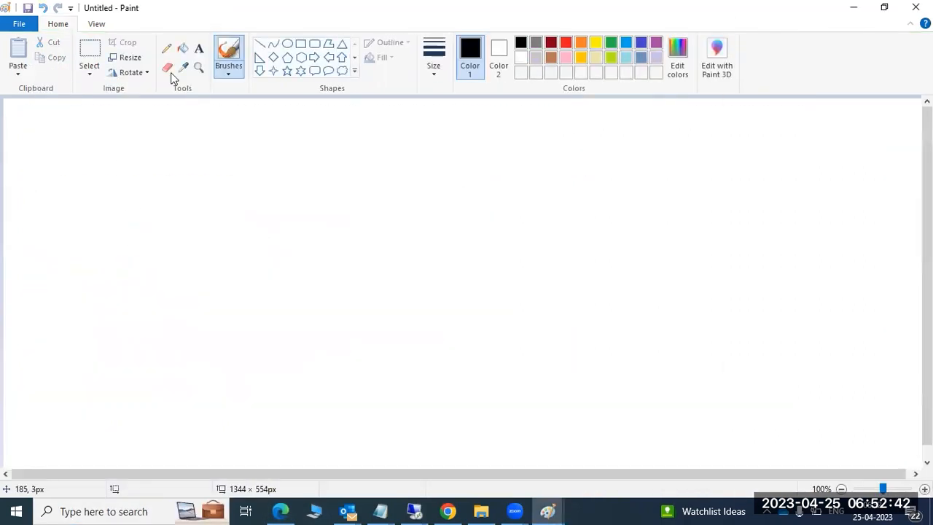
click(199, 49)
drag(36, 110, 904, 458)
text(SAP)
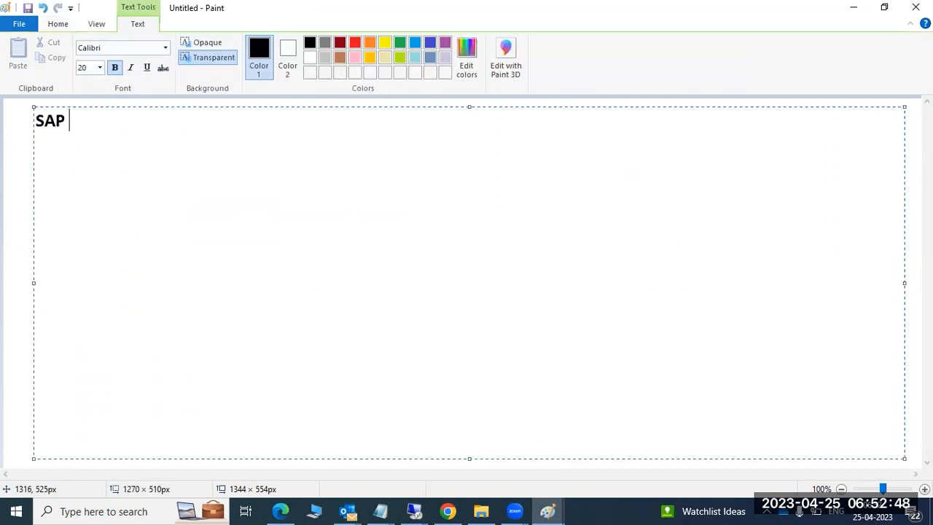
text( HANA Authorization:)
key(Return)
text(====================)
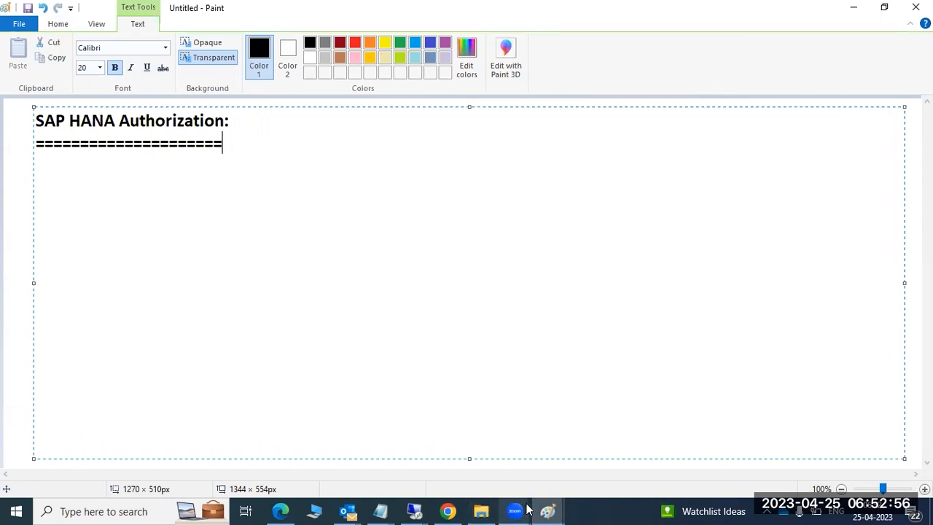
mouse_move(414, 510)
click(453, 433)
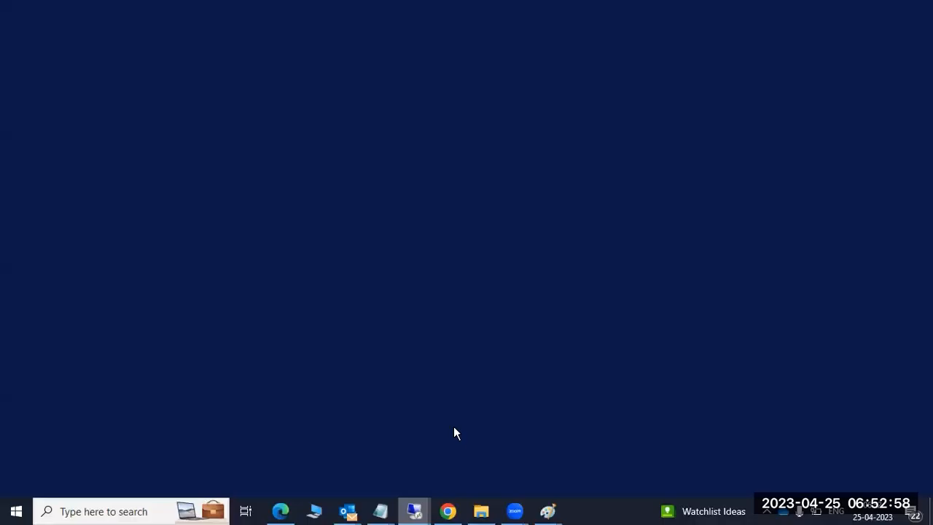
Step: Expand the _SYS_REPO schema and start a new table in it
click(309, 511)
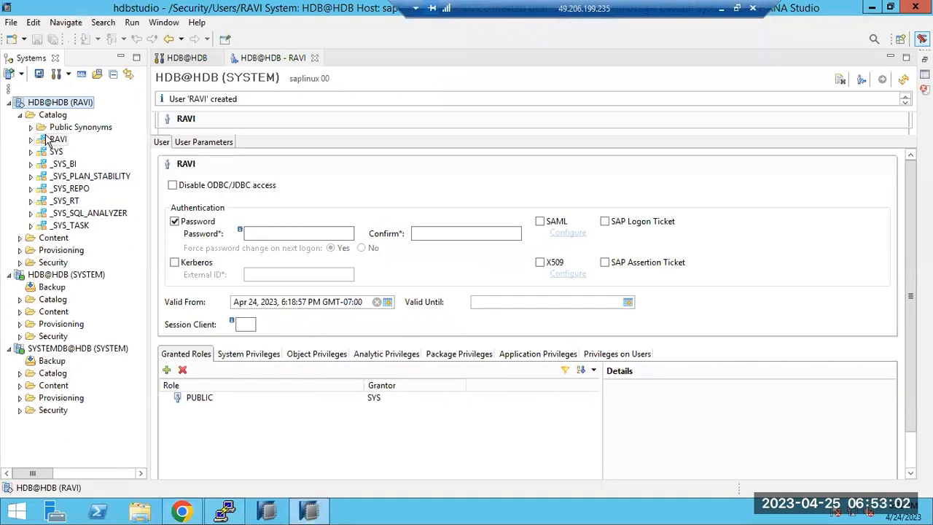
double_click(72, 189)
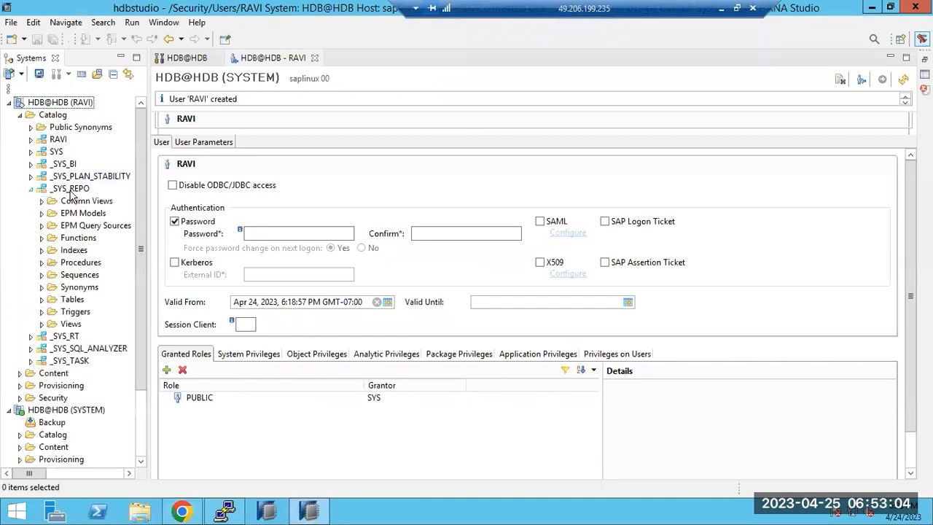
right_click(72, 191)
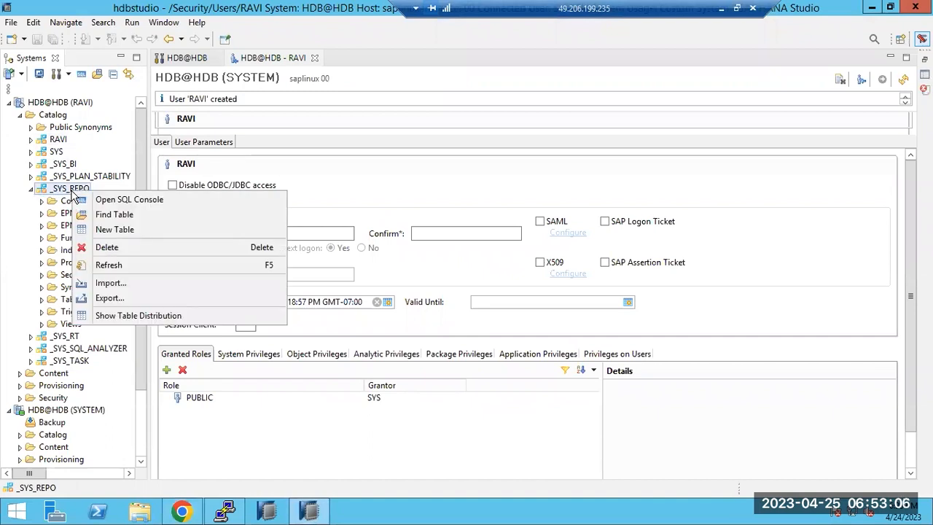
click(105, 227)
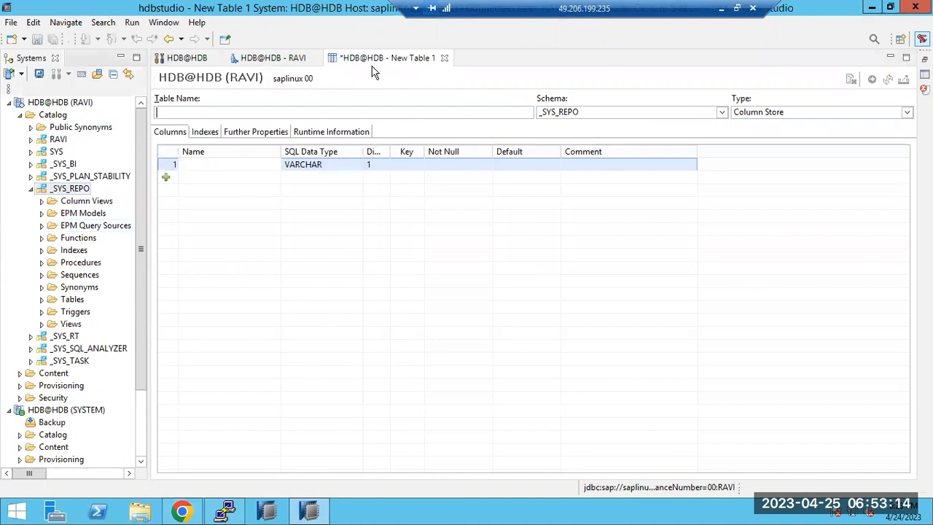
Step: Close the New Table 1 editor and choose Don't Save
click(444, 58)
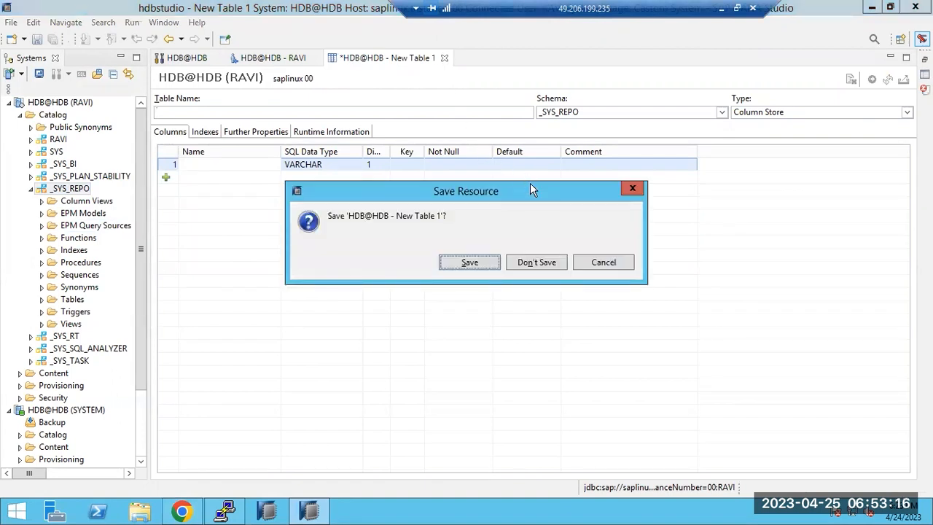
drag(540, 193, 539, 90)
click(532, 158)
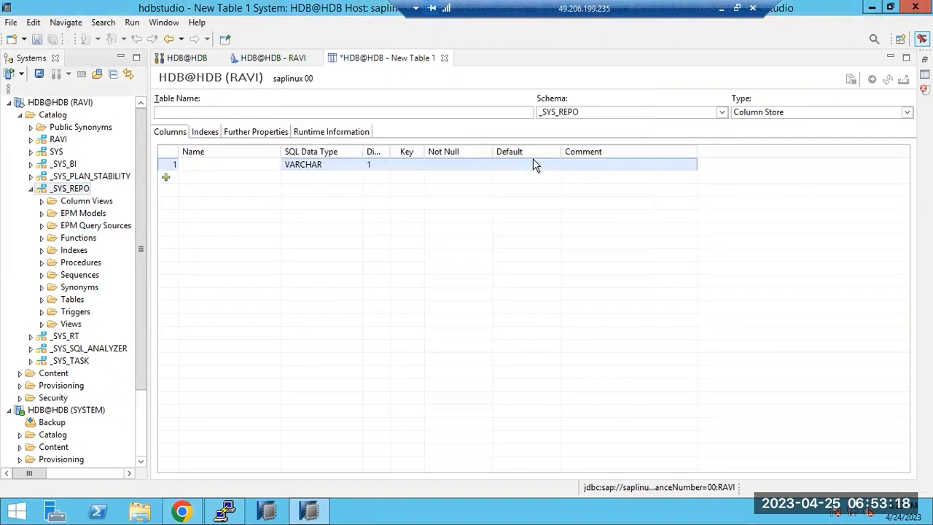
Step: Collapse _SYS_REPO and view the user's System Privileges and Object Privileges tabs
click(30, 188)
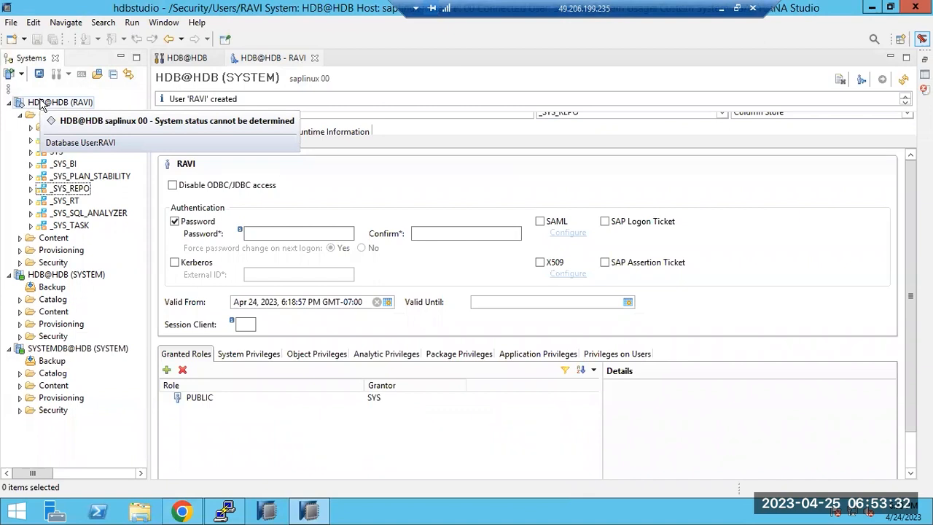
click(175, 61)
click(264, 61)
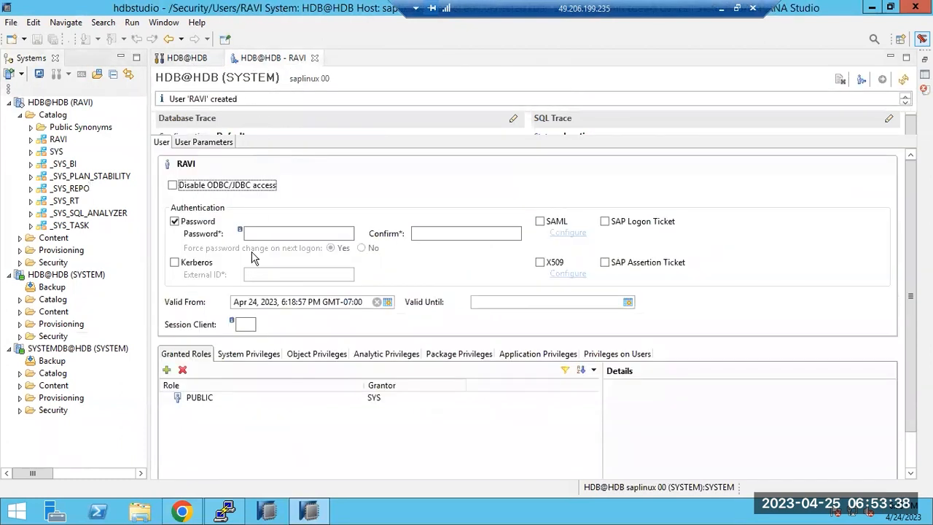
click(233, 357)
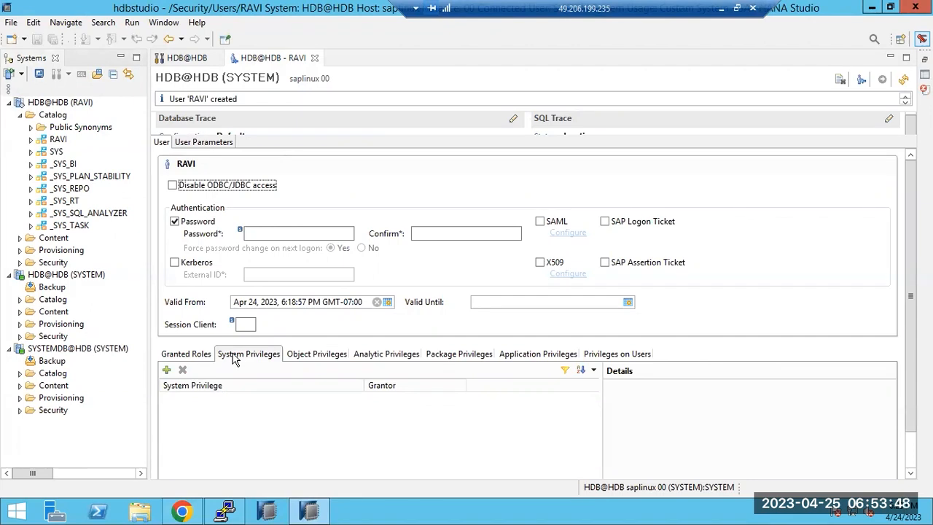
click(299, 355)
Step: Check the 'SAP HANA Authorization:' Paint page, then go back to SAP HANA Studio
click(721, 8)
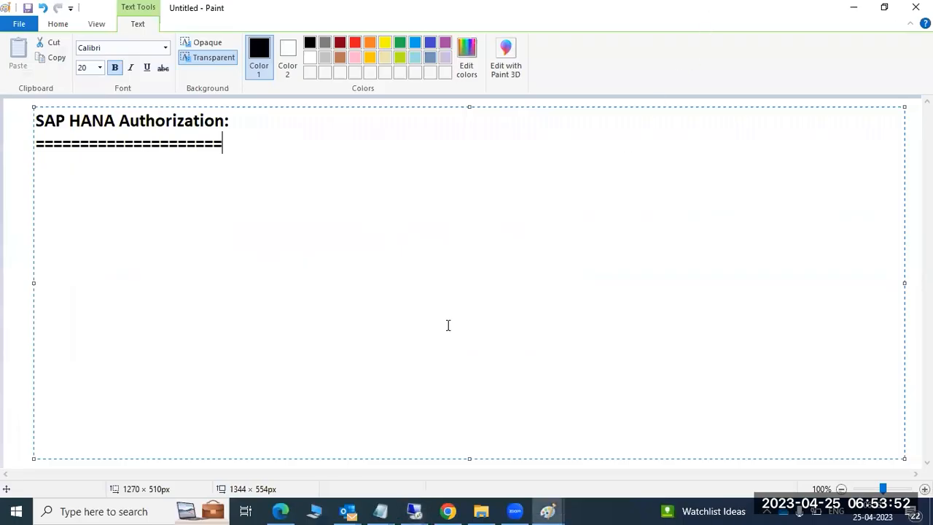
click(515, 511)
click(97, 284)
mouse_move(414, 511)
click(447, 459)
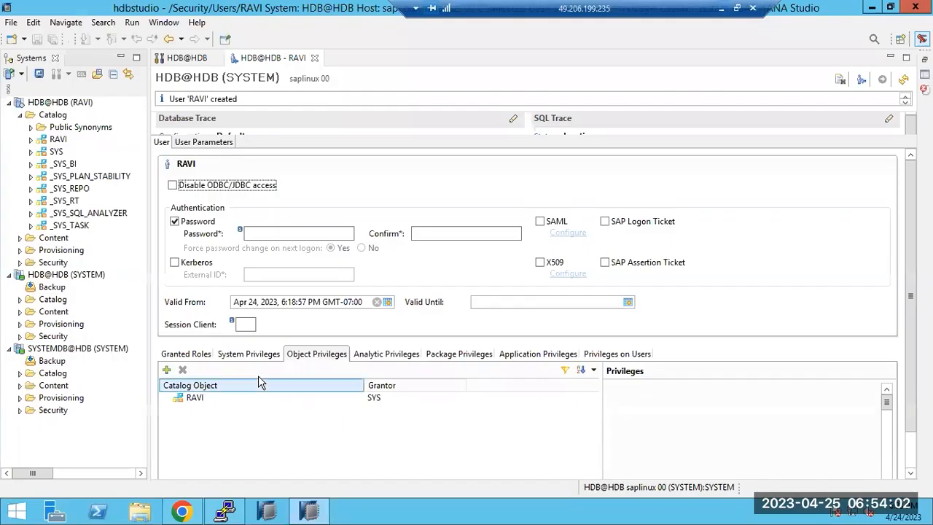
Step: Step through the user's System, Object and Analytic Privileges tabs, ending on the empty analytic list
click(264, 354)
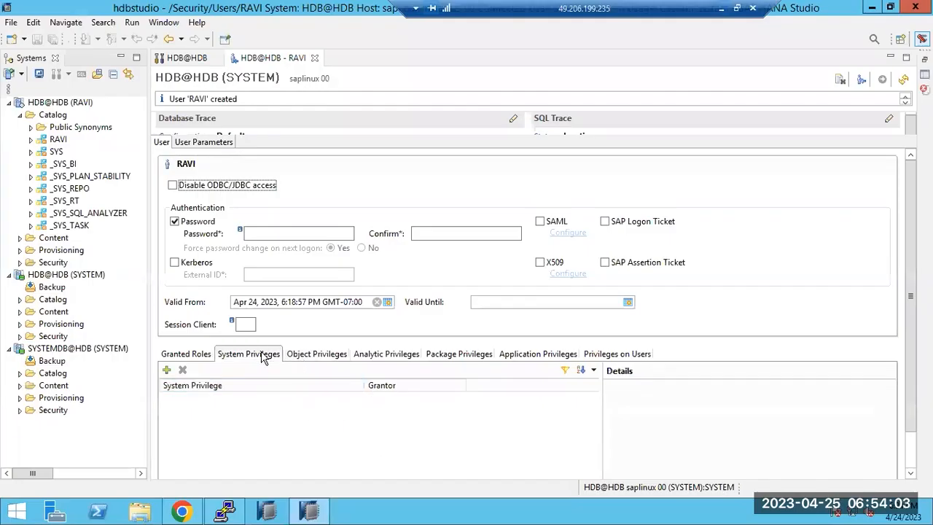
click(317, 354)
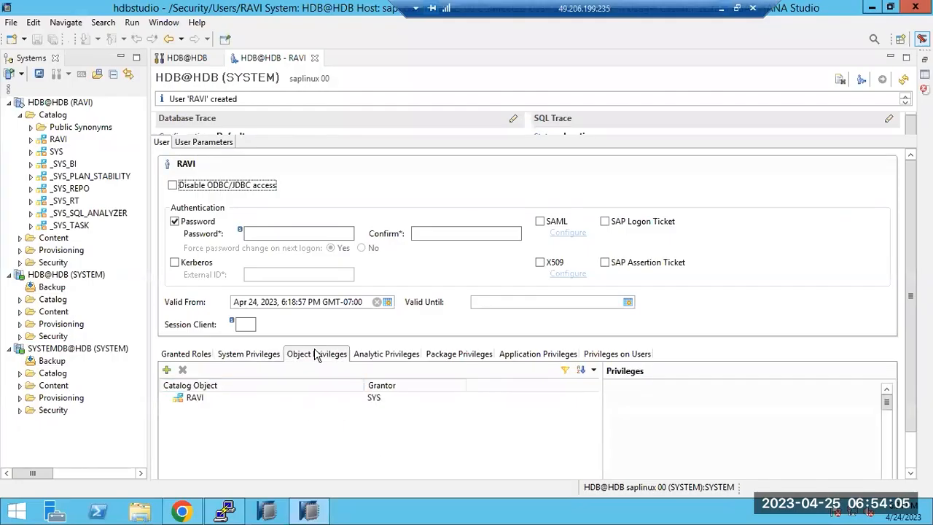
click(379, 356)
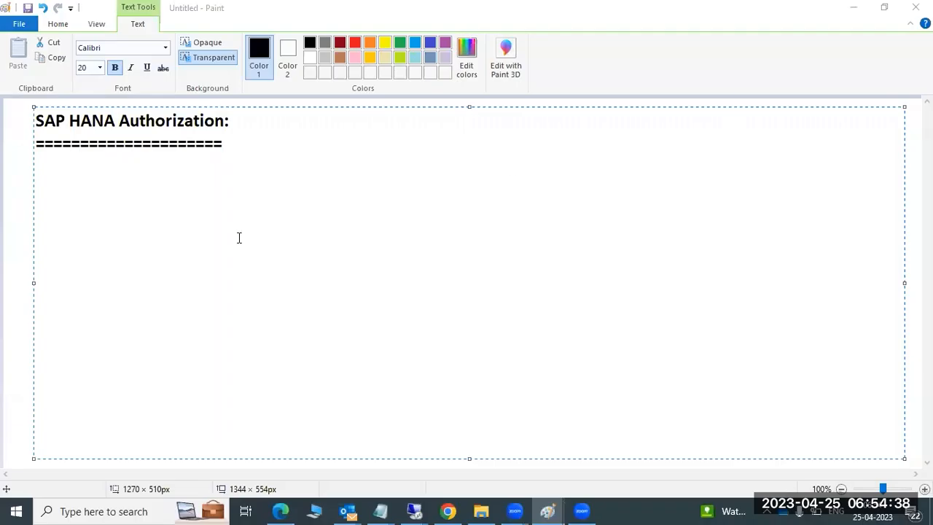
Step: Type items 1) System Previleges, 2) object Previleges and 3) Analytic Privileges on separate lines
text(1))
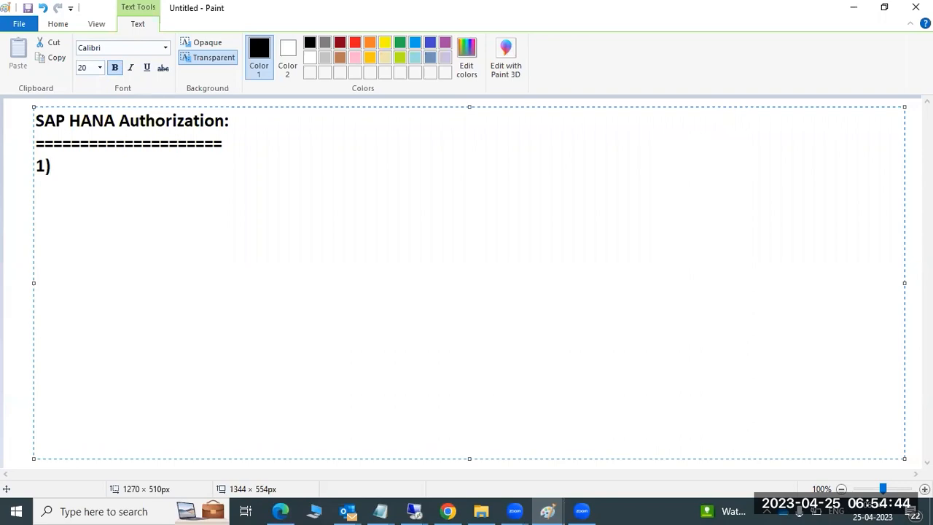
text(System)
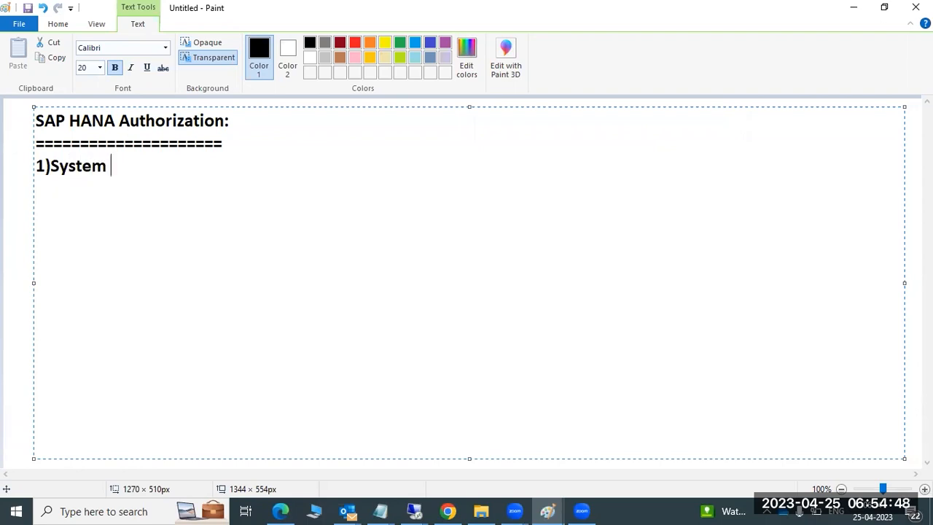
text( Previleges)
key(Return)
text(2)object Previ)
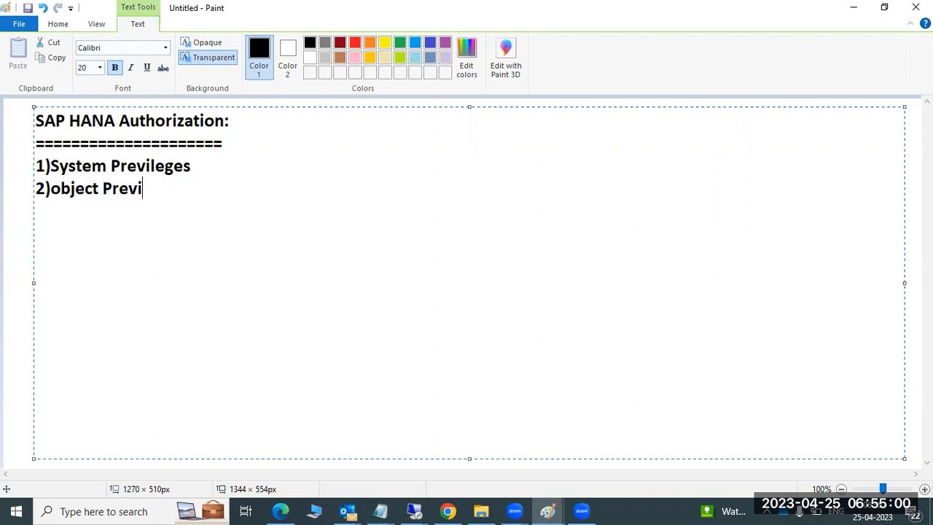
text(leges)
key(Return)
text(30)
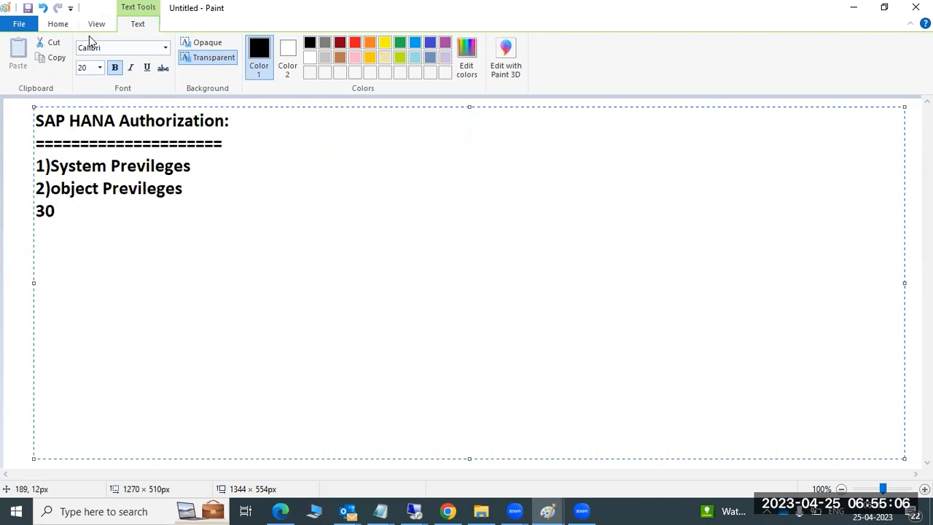
key(BackSpace)
text()Ana)
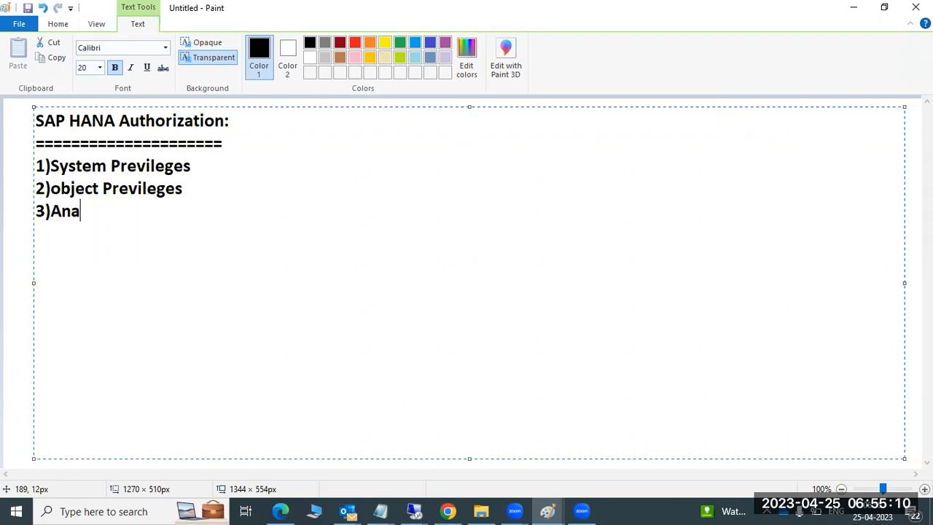
text(lytic Pr)
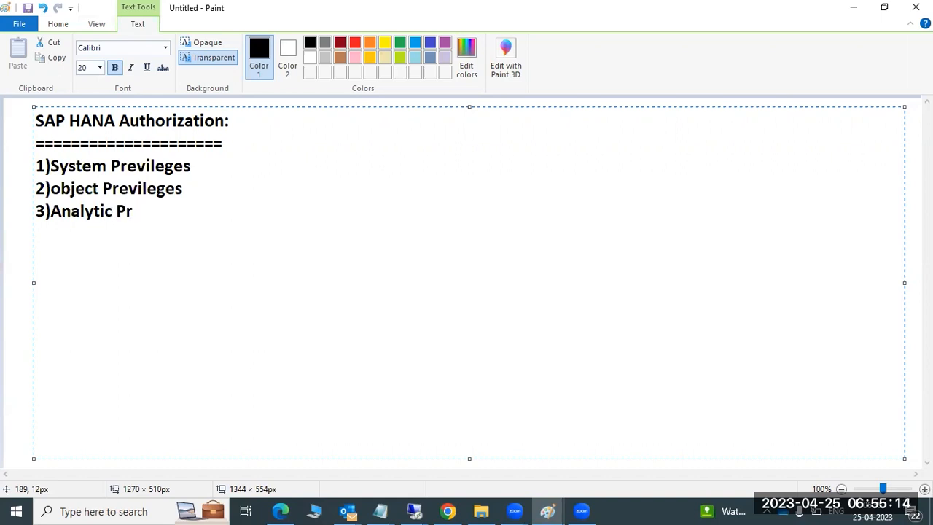
text(ivileges)
Step: Add items 4) Package Privileges, 5) Application Previleges and 6) Privileges on user: below them
key(Return)
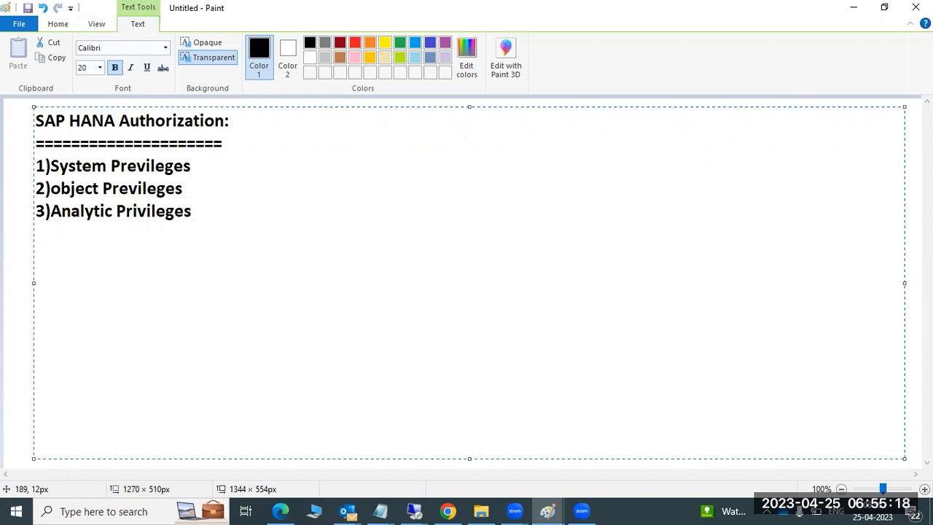
text(4)Package )
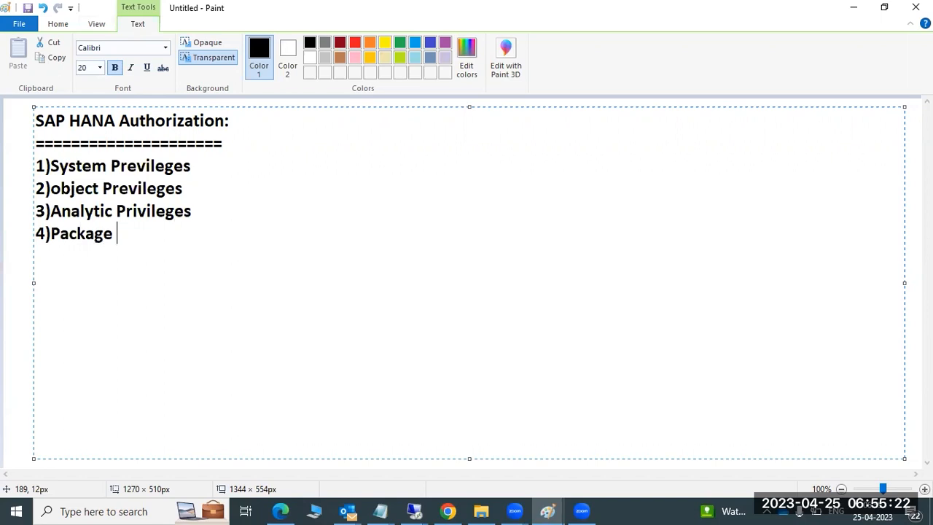
text(Pri..)
key(Return)
text(5))
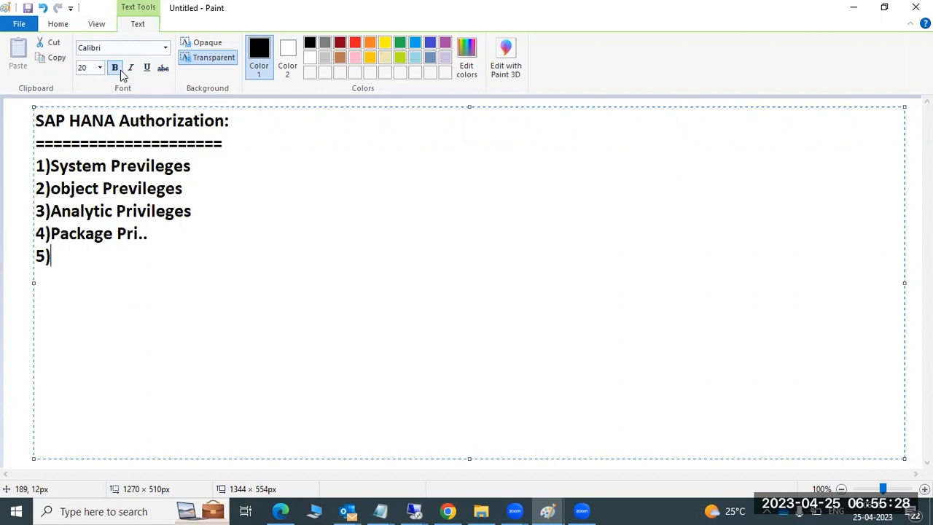
text(Application Pre)
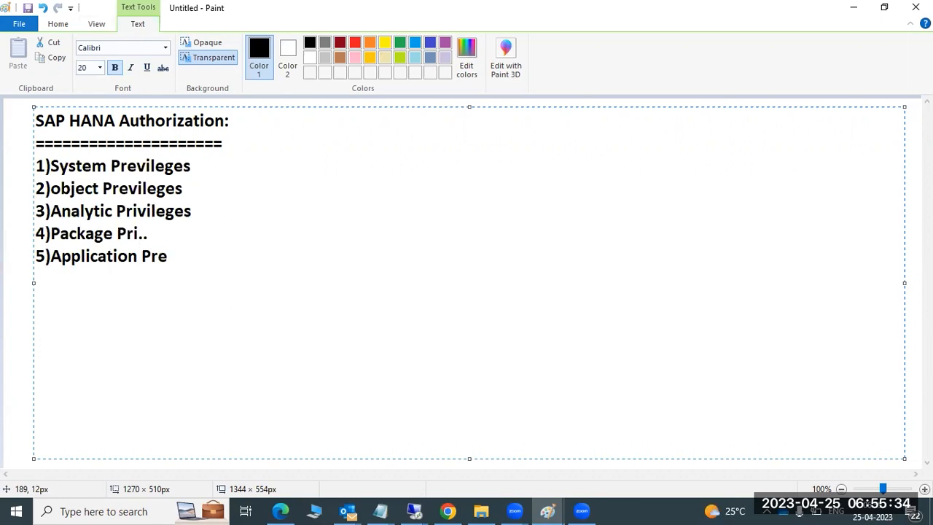
text(vi..)
key(Return)
text(6))
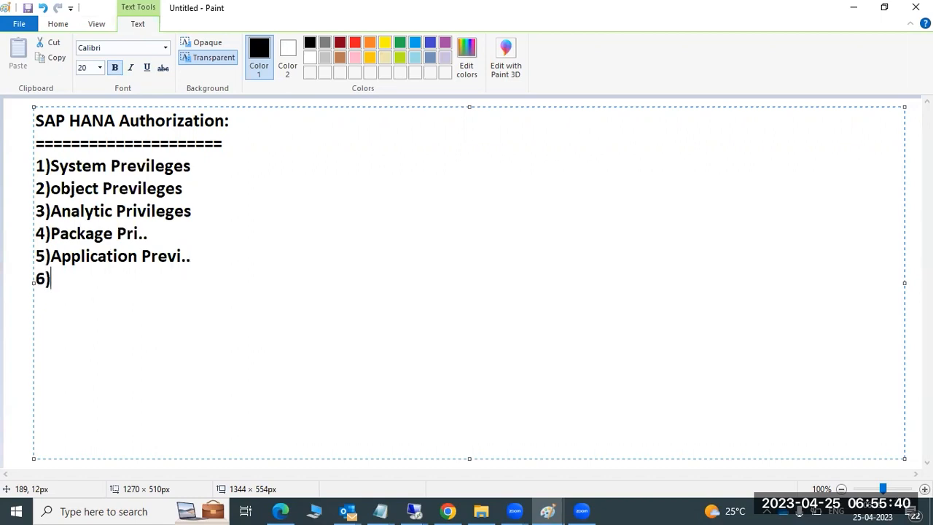
text(Privil)
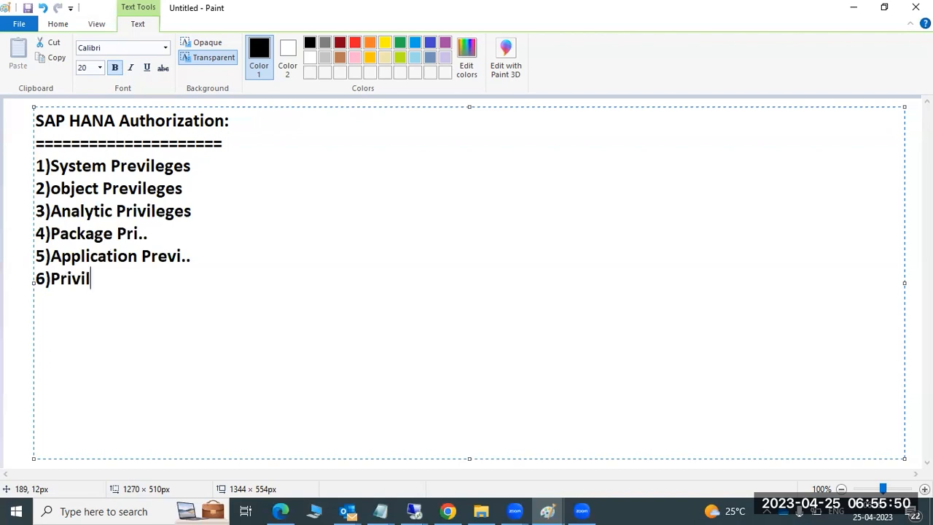
text(eges on user)
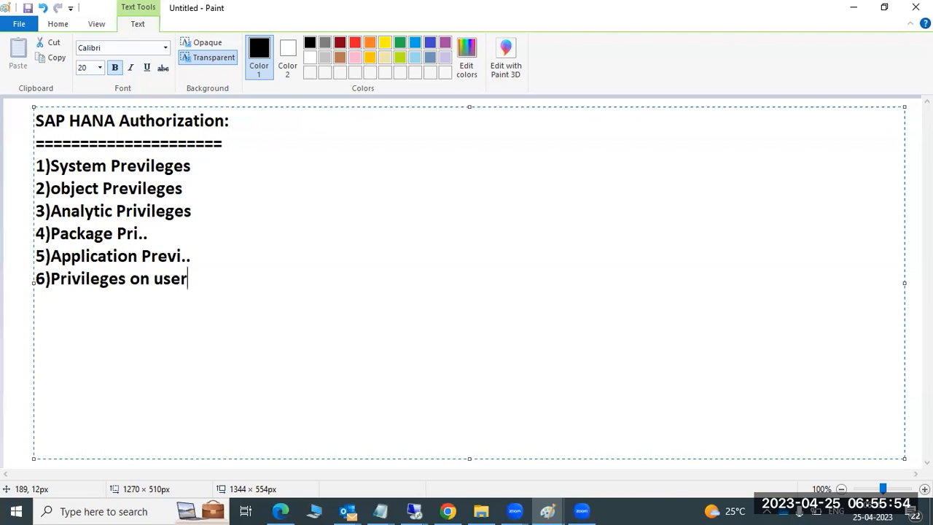
text(:)
Step: In SAP HANA Studio, recheck the user's granted roles, ending on the empty System Privileges tab
mouse_move(430, 510)
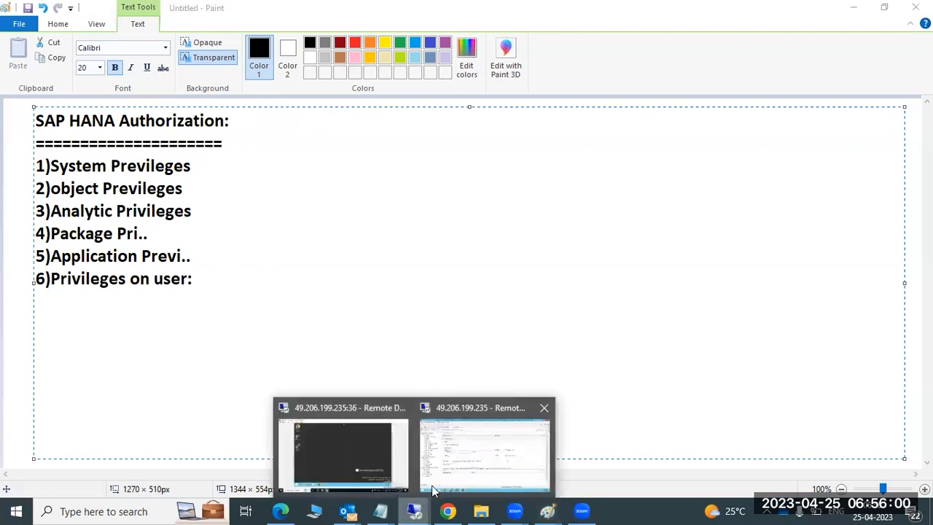
click(451, 458)
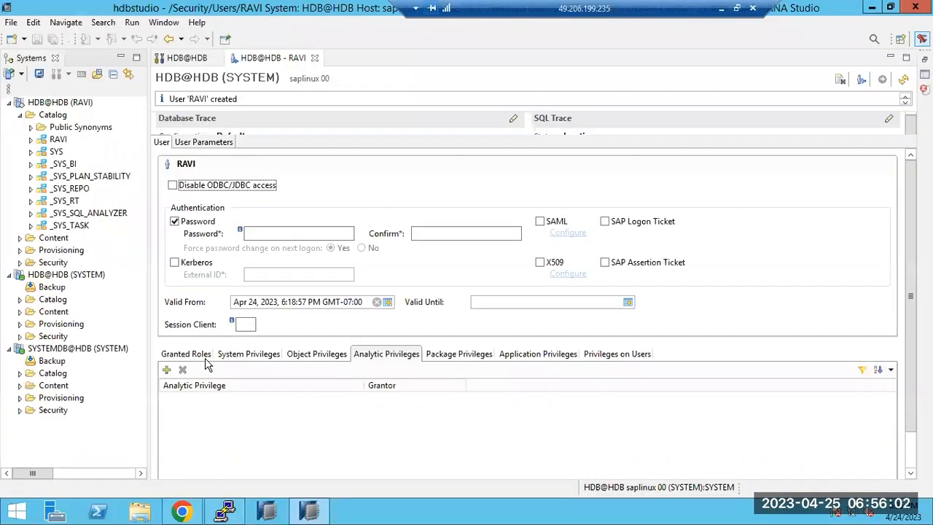
click(246, 355)
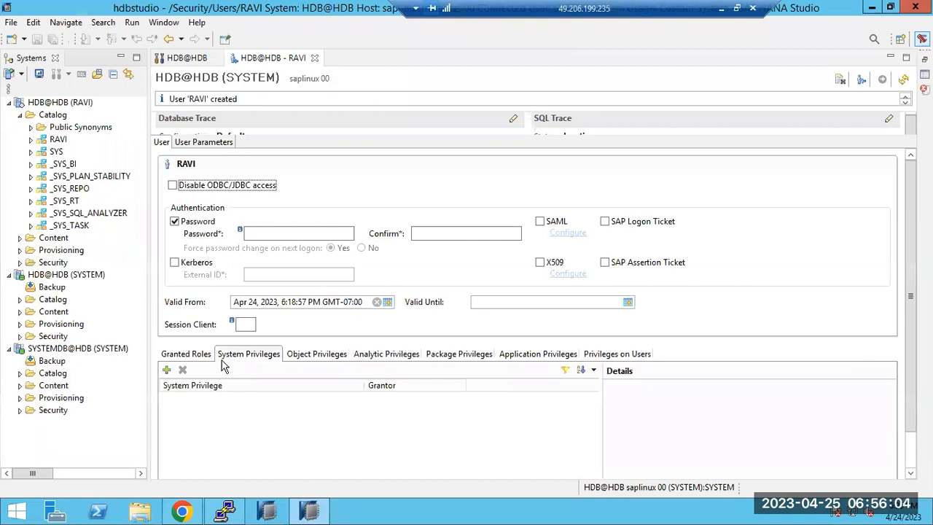
click(188, 357)
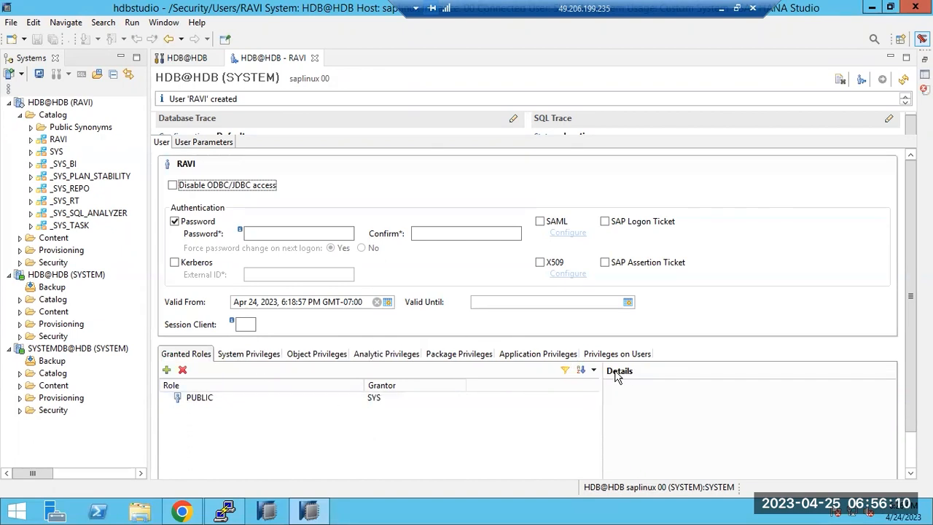
click(240, 355)
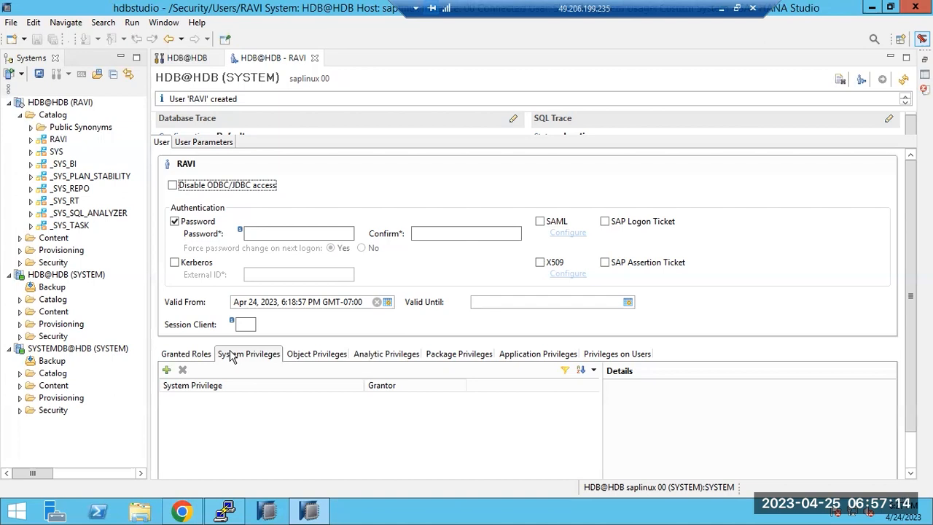
Step: Add MONITOR ADMIN from the Select System Privileges list to RAVI and deploy
click(167, 371)
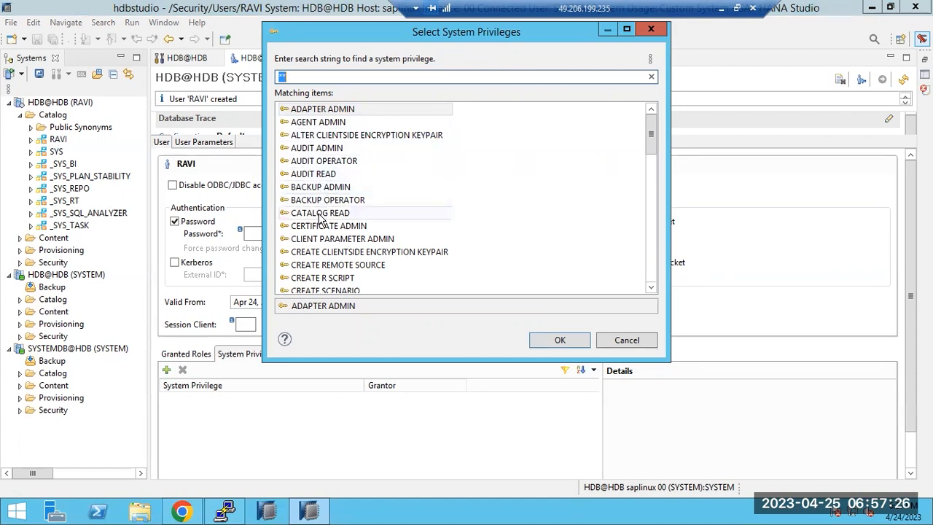
click(327, 265)
scroll(328, 266, down, 4)
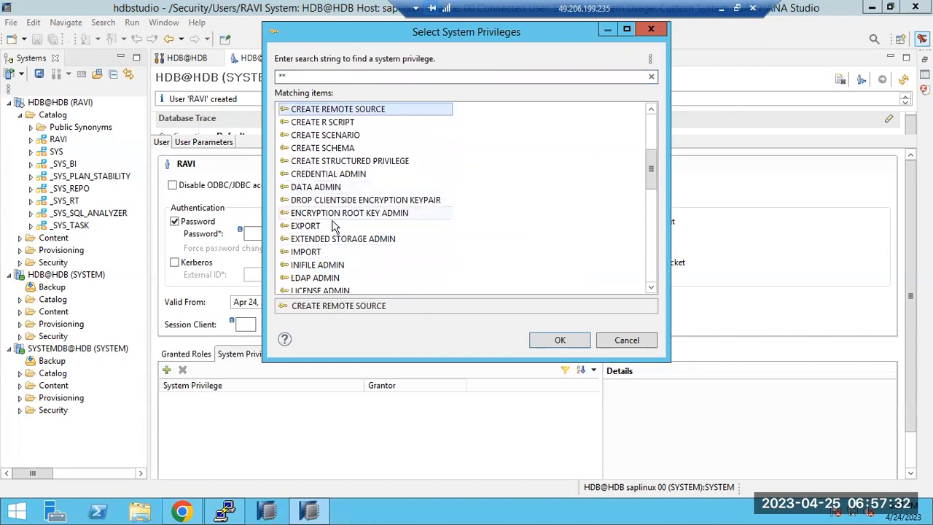
scroll(348, 251, down, 3)
scroll(349, 255, down, 2)
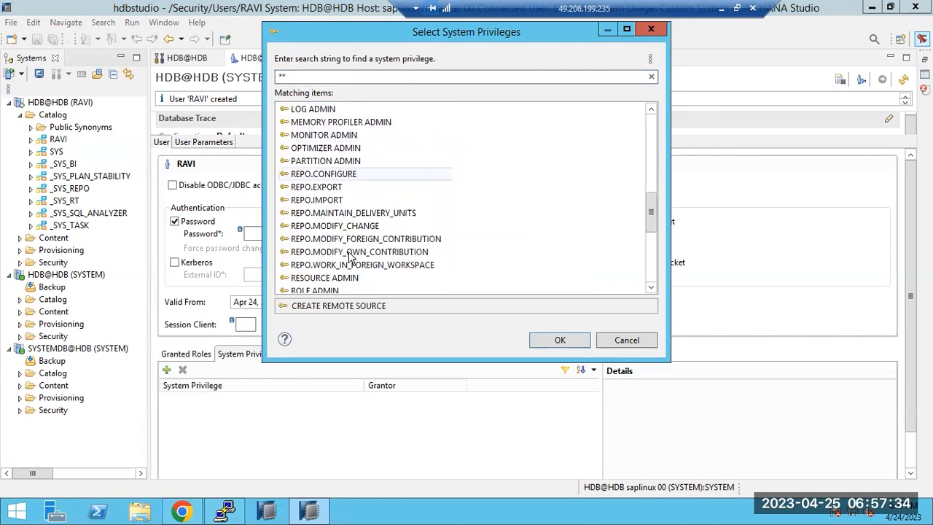
double_click(317, 136)
click(244, 399)
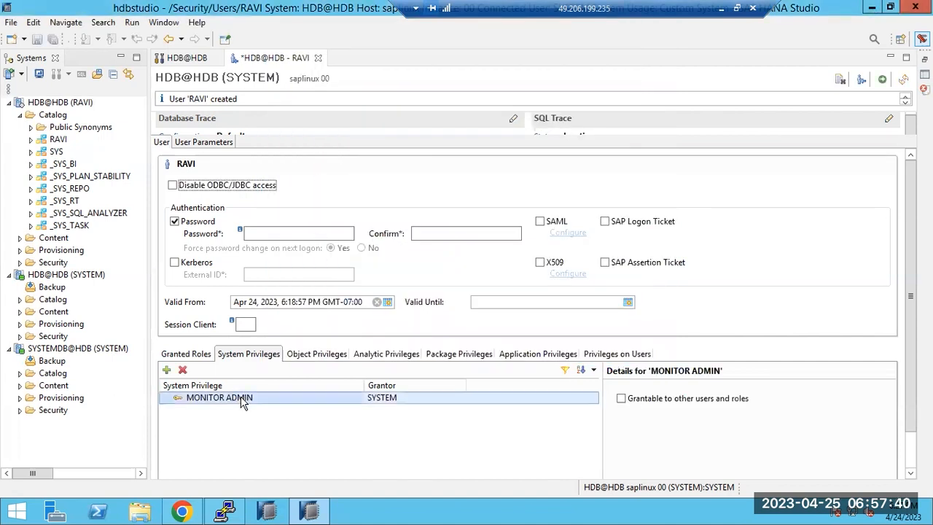
click(882, 79)
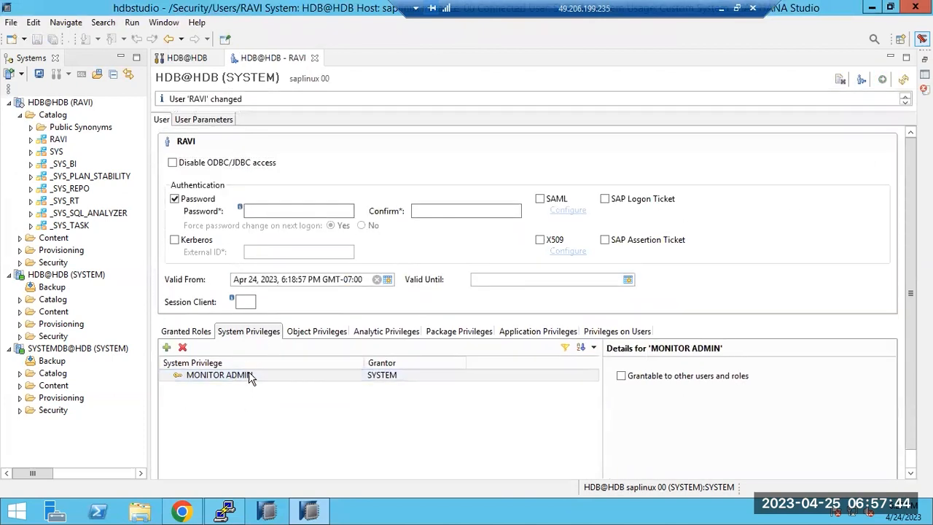
Step: Dismiss the missing-privilege error raised when opening RAVI's administration console
double_click(46, 104)
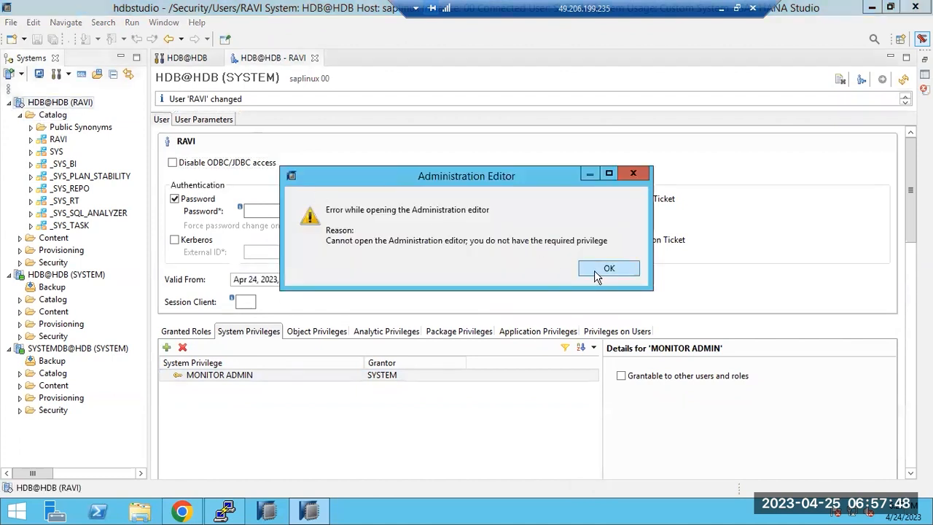
click(609, 268)
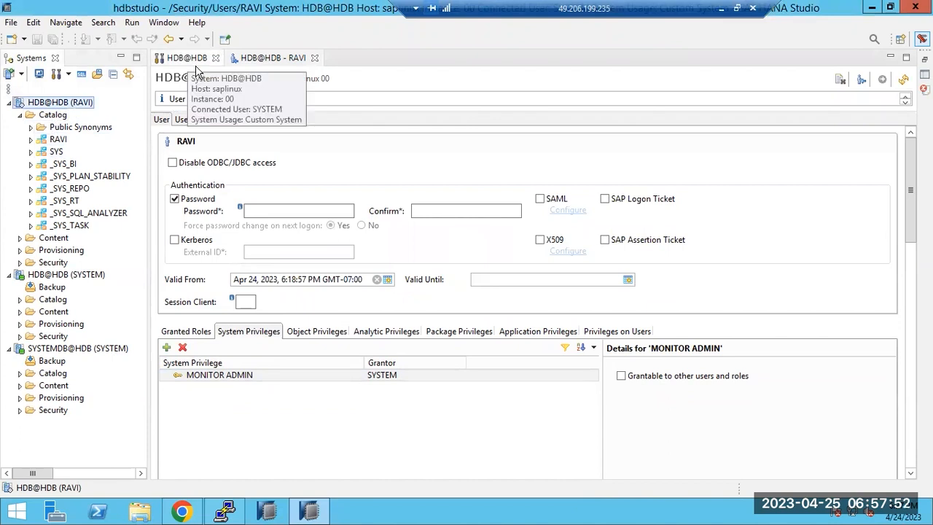
click(228, 374)
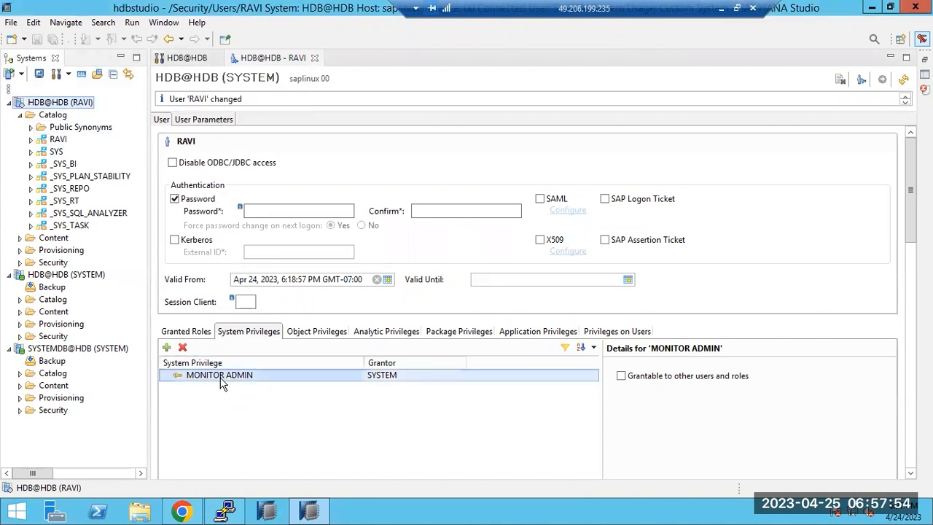
Step: Grant RAVI CATALOG READ, deploy, and reopen the HDB@HDB (RAVI) administration console
click(166, 348)
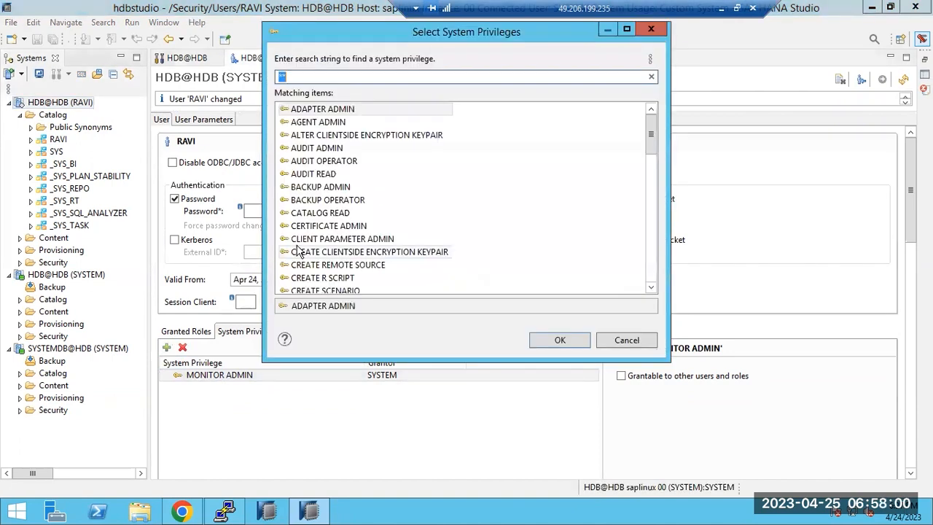
double_click(315, 214)
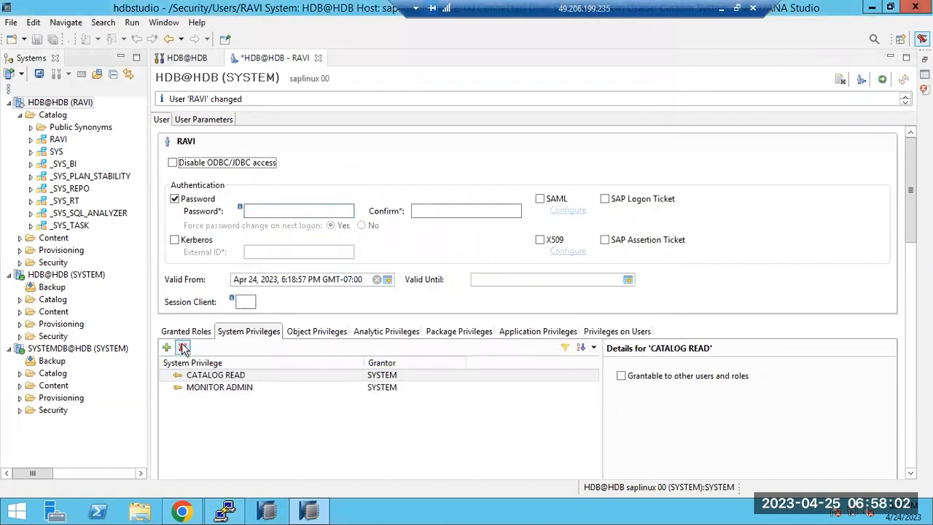
click(882, 79)
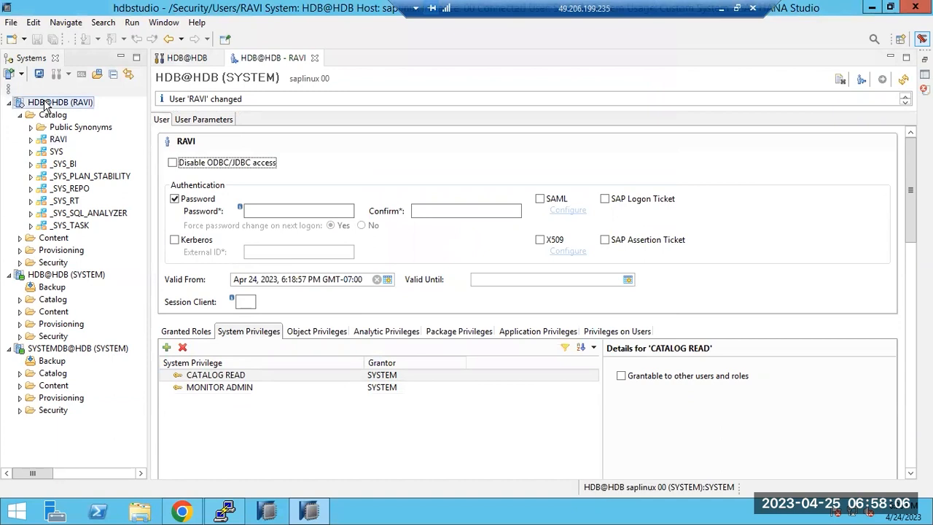
click(40, 102)
double_click(44, 102)
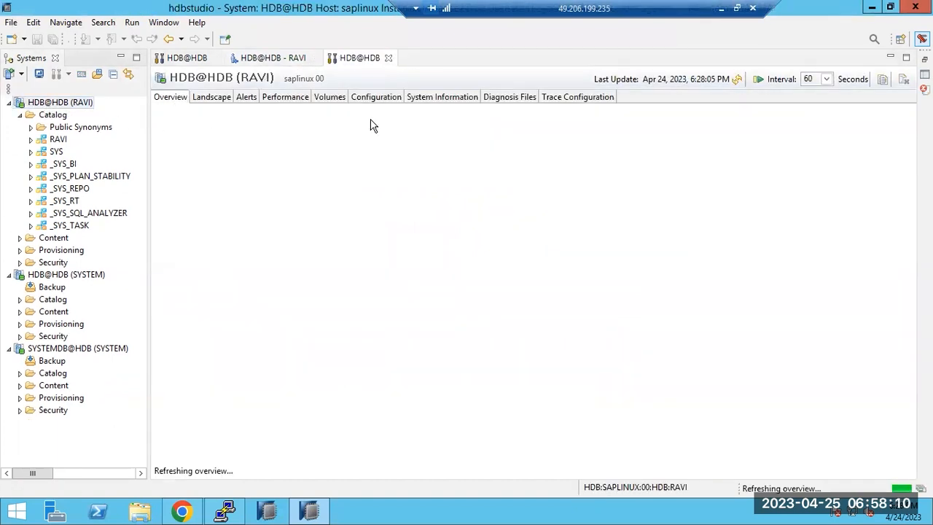
Step: Browse the Landscape, Volumes and Configuration tabs of the RAVI administration console
click(211, 97)
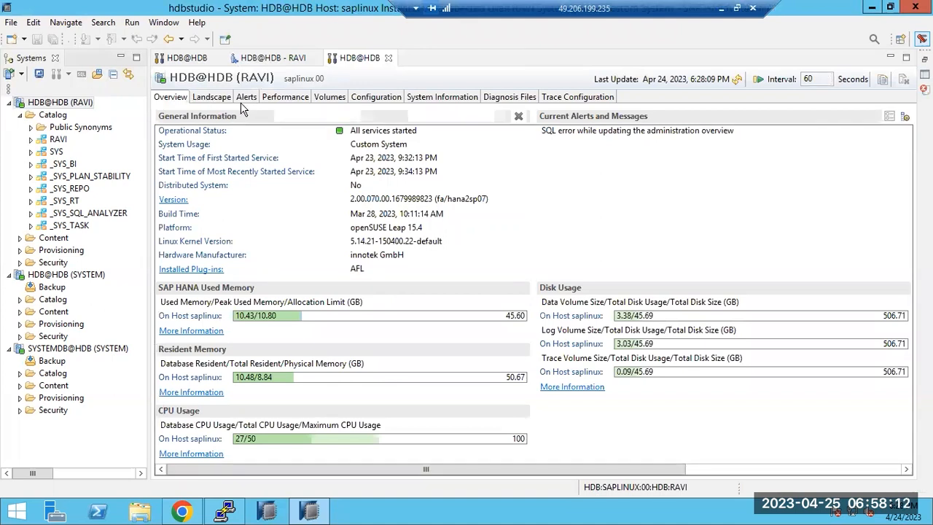
click(325, 98)
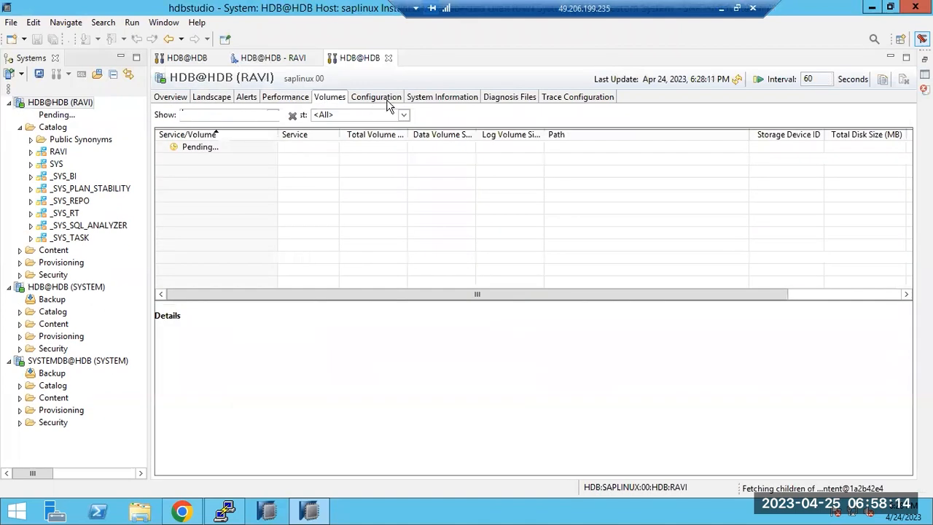
click(377, 98)
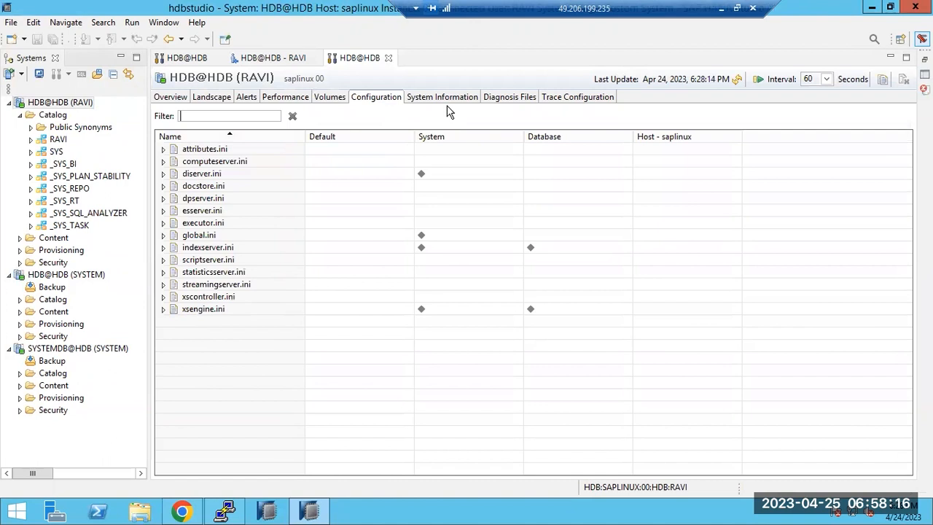
Step: Inspect the diagnosis files and trace configuration, then return to RAVI's user settings
click(495, 98)
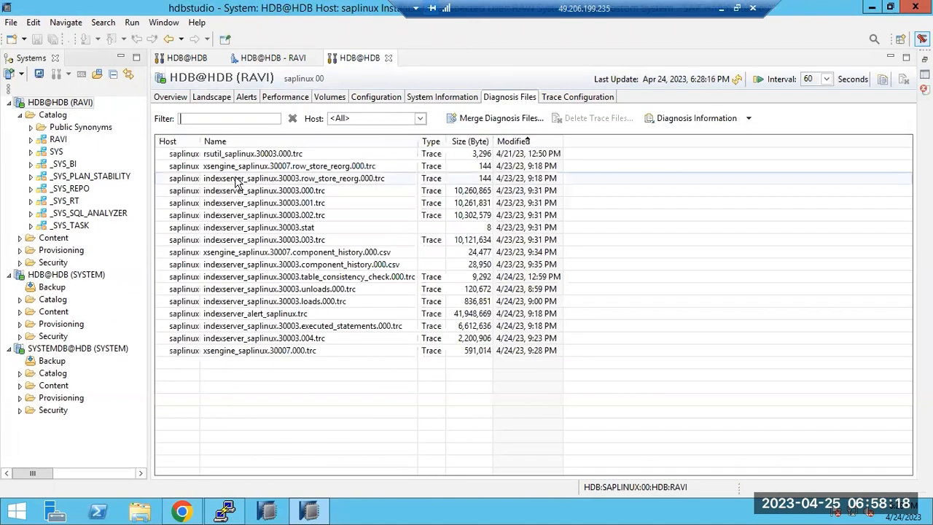
click(234, 181)
right_click(235, 181)
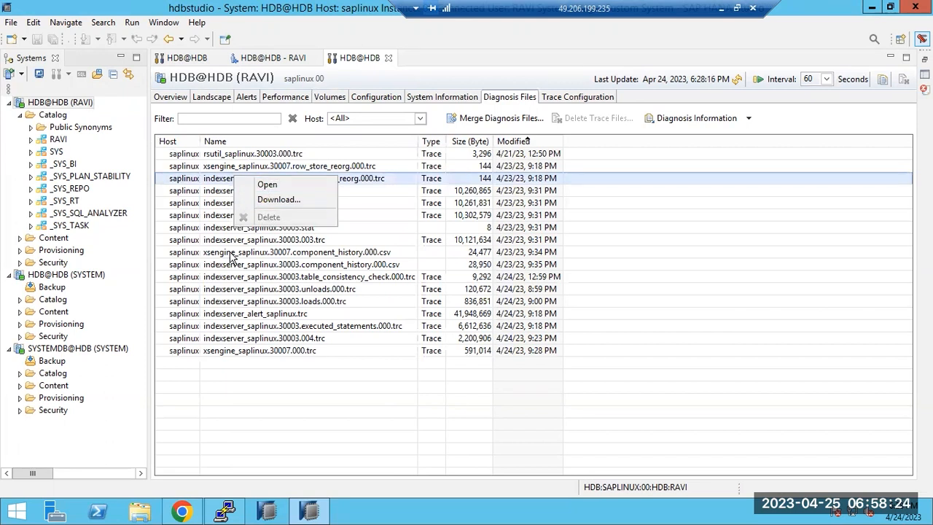
click(547, 101)
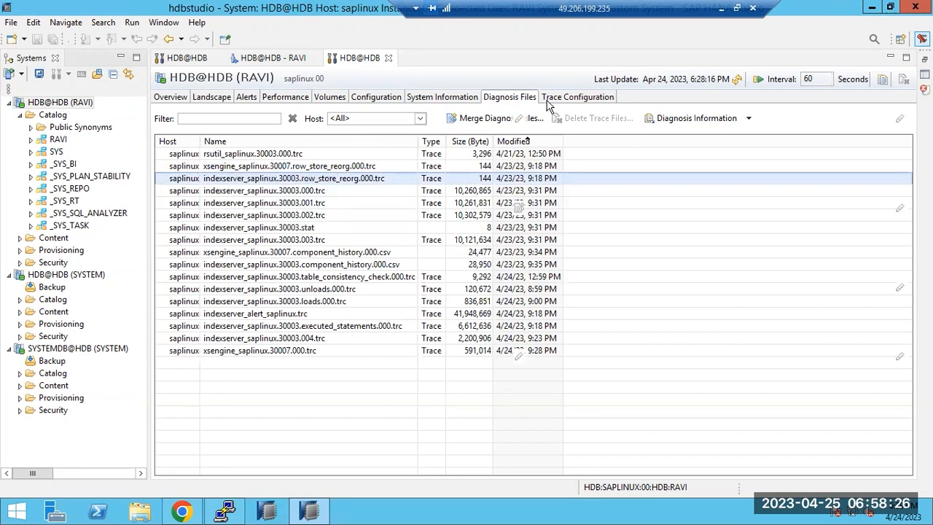
click(547, 101)
click(500, 100)
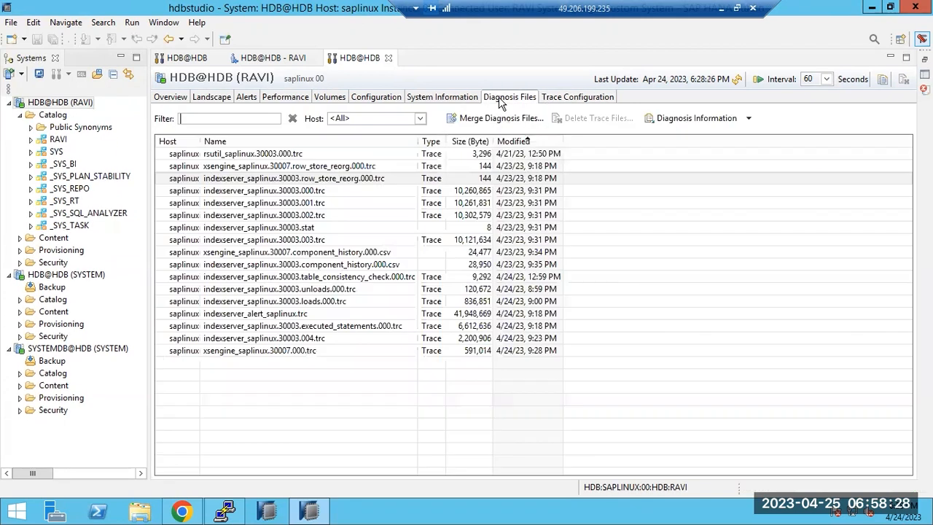
click(272, 58)
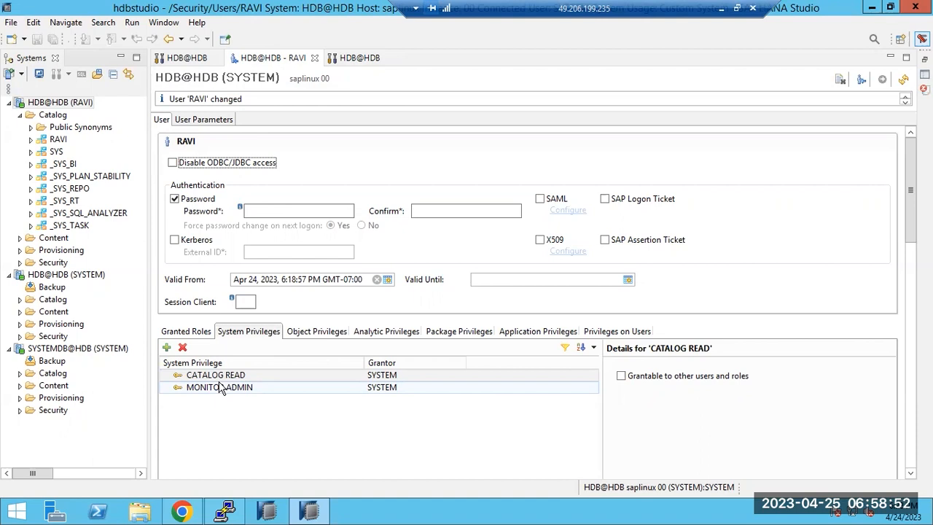
Step: Add BACKUP ADMIN, AUDIT READ and CREATE REMOTE SOURCE system privileges to RAVI and deploy
click(166, 348)
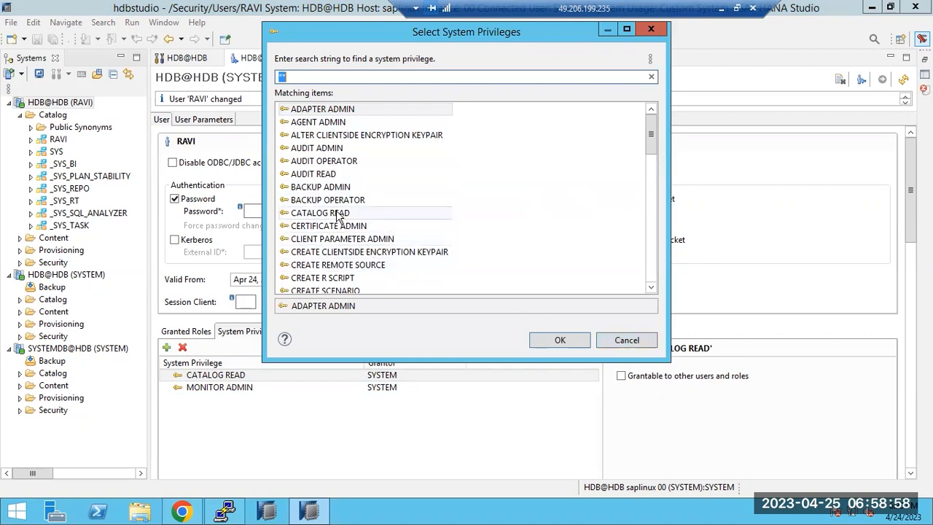
double_click(321, 188)
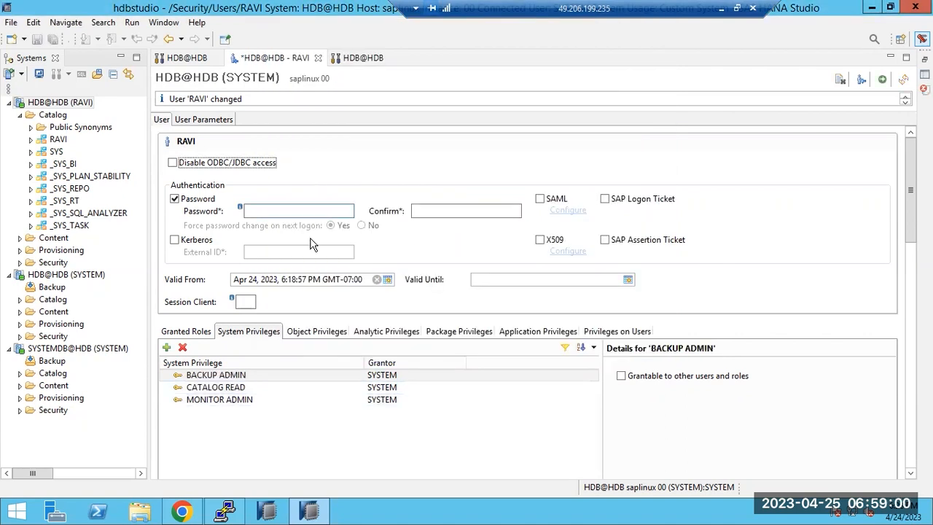
click(166, 347)
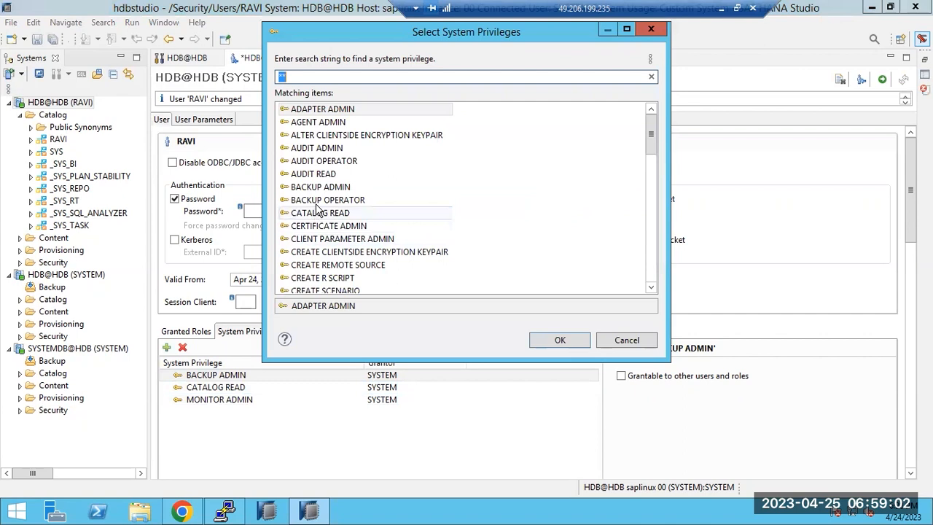
double_click(315, 174)
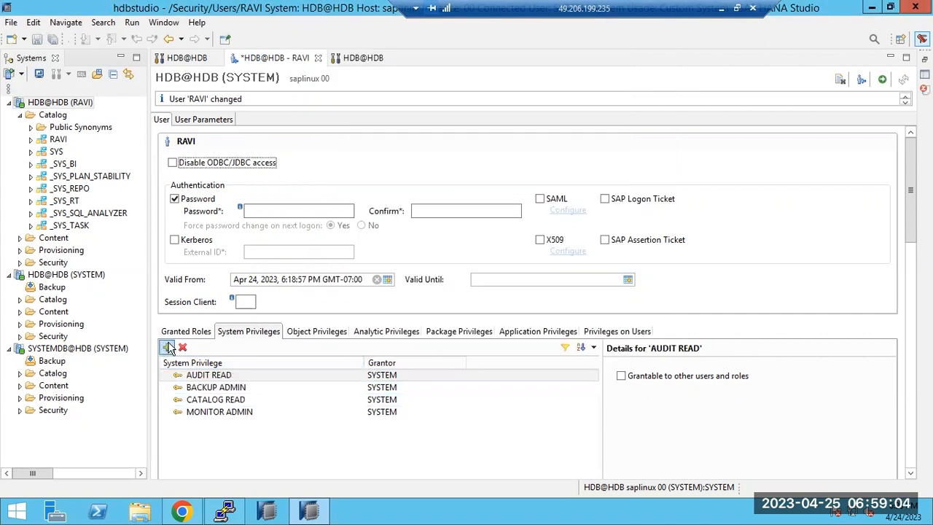
click(168, 347)
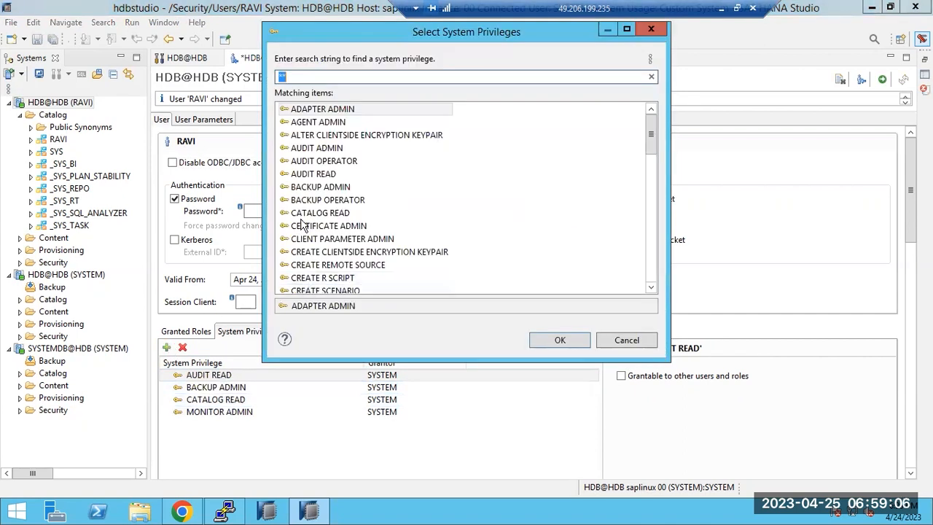
click(337, 267)
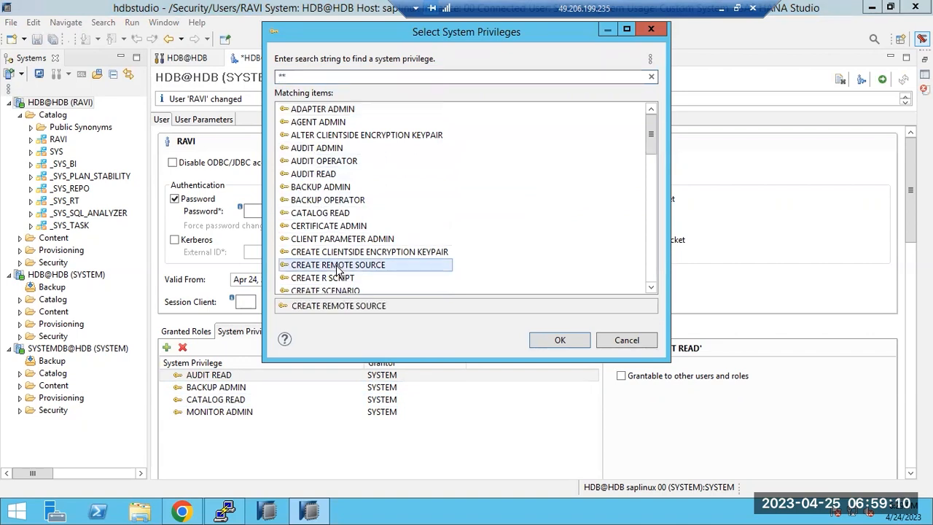
double_click(337, 266)
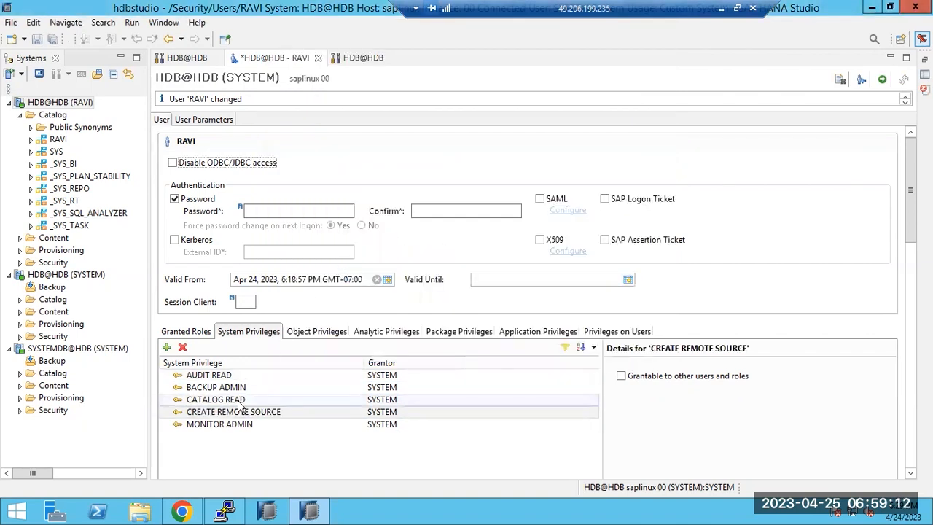
click(880, 82)
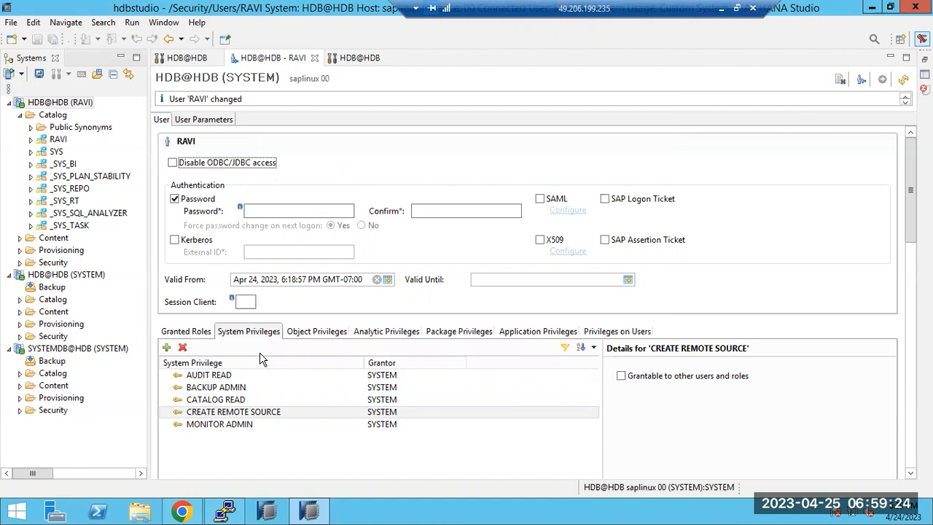
click(308, 333)
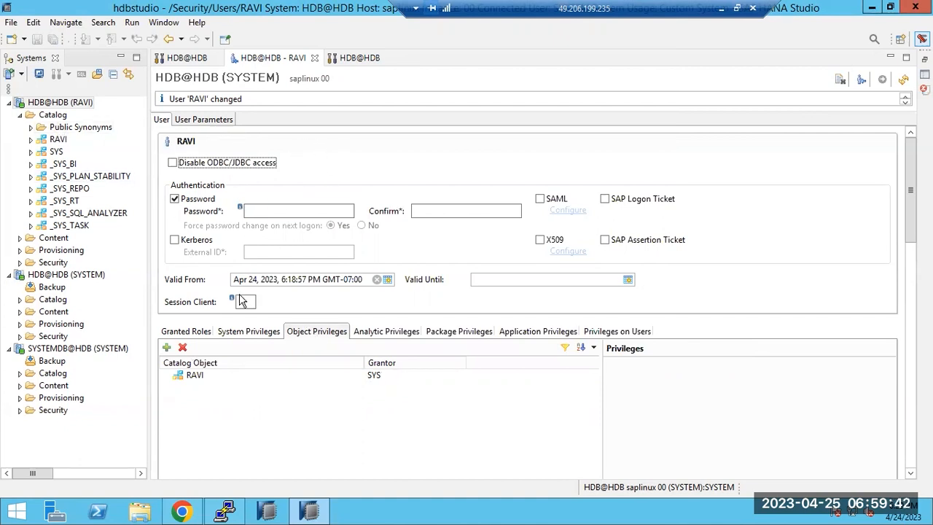
Step: Open the Select Catalog Objects dialog from RAVI's Object Privileges tab
click(167, 348)
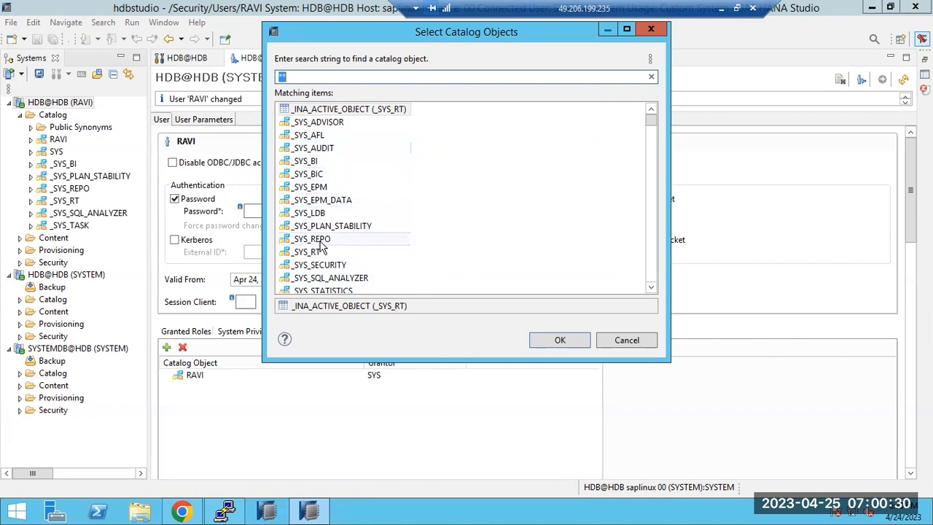
Step: Add _SYS_AFL with ALTER, CREATE ANY and CREATE OBJECT STRUCTURED PRIVILEGE for RAVI
mouse_move(652, 120)
mouse_down()
mouse_move(648, 306)
mouse_move(647, 120)
mouse_up()
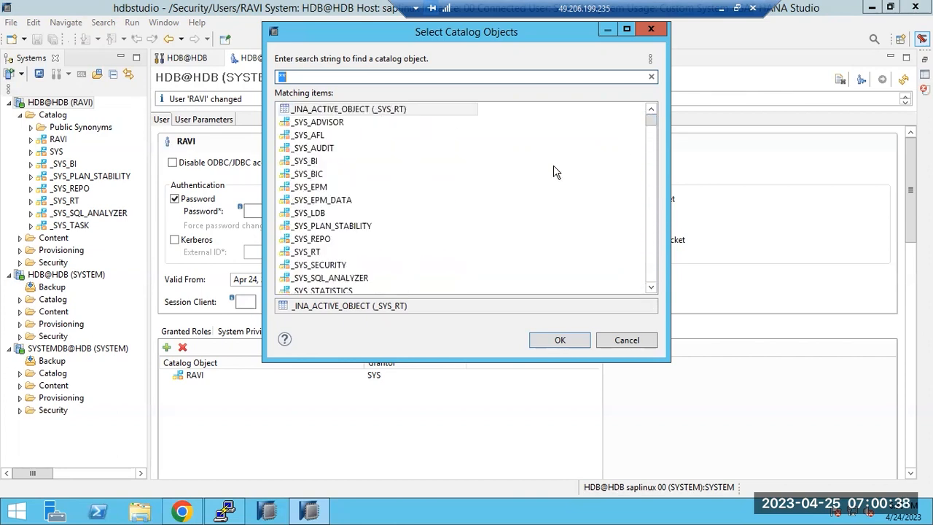
click(321, 137)
double_click(321, 137)
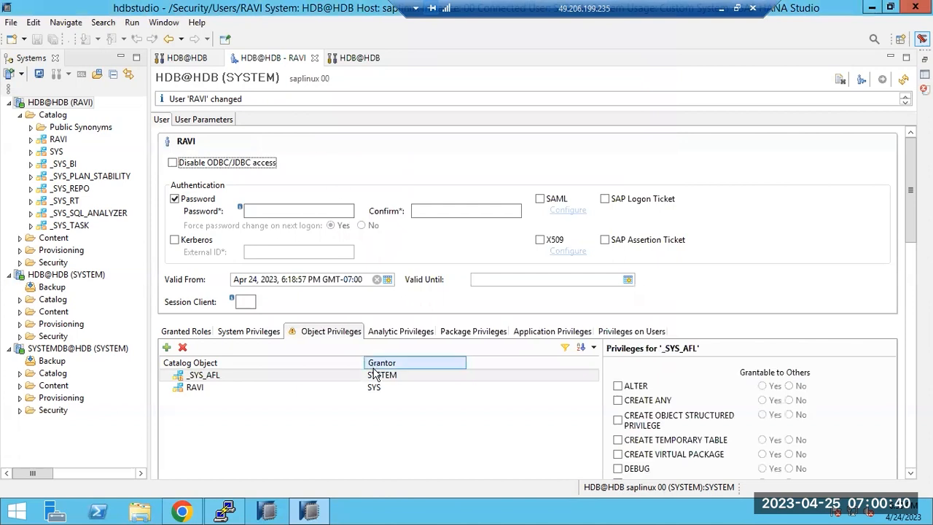
click(618, 385)
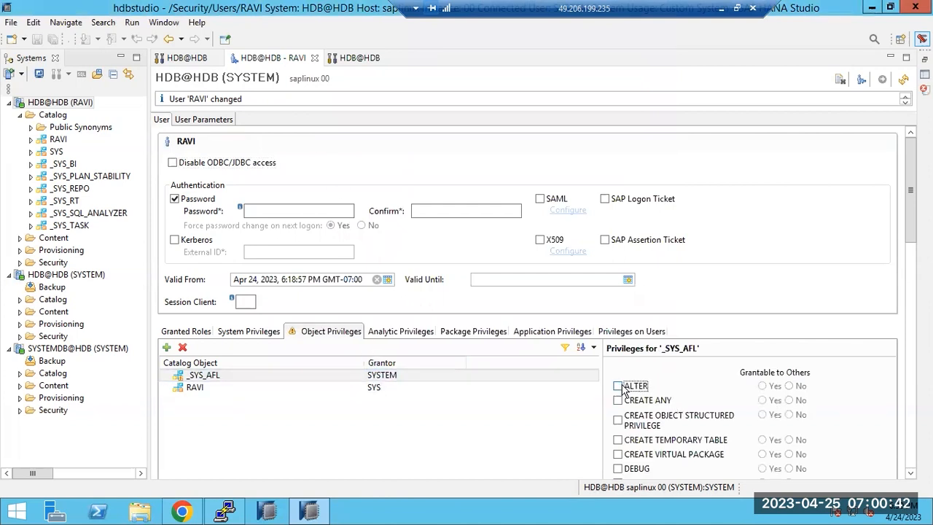
click(617, 401)
click(619, 421)
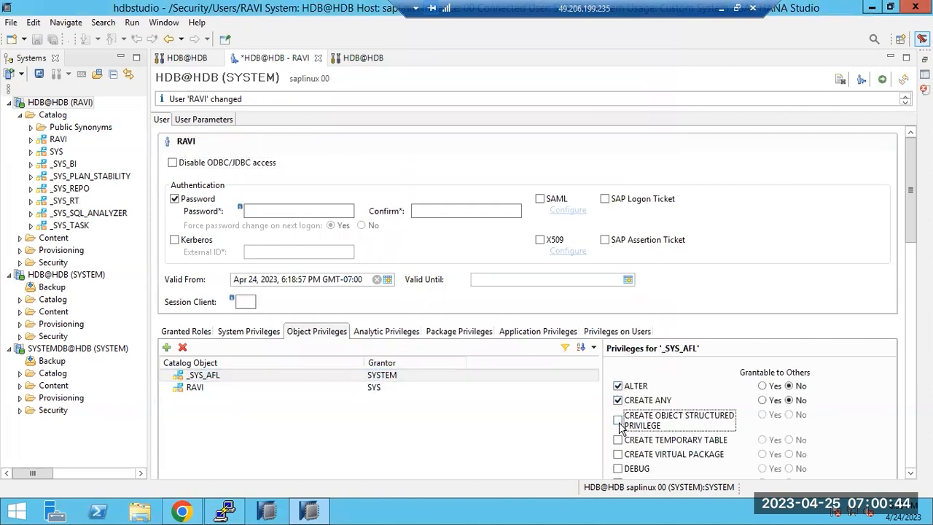
Step: Deploy, note the not-authorized error, and remove _SYS_AFL from RAVI's object privileges
click(882, 79)
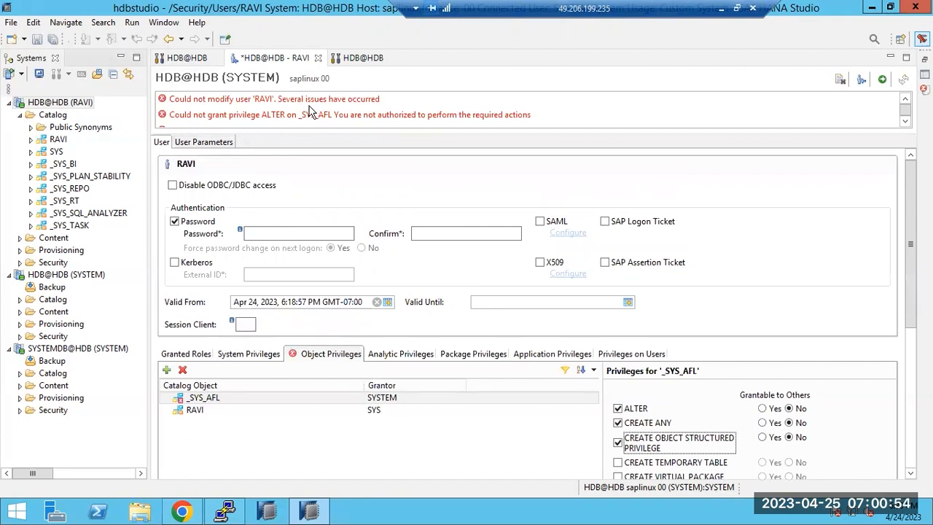
drag(342, 124, 441, 125)
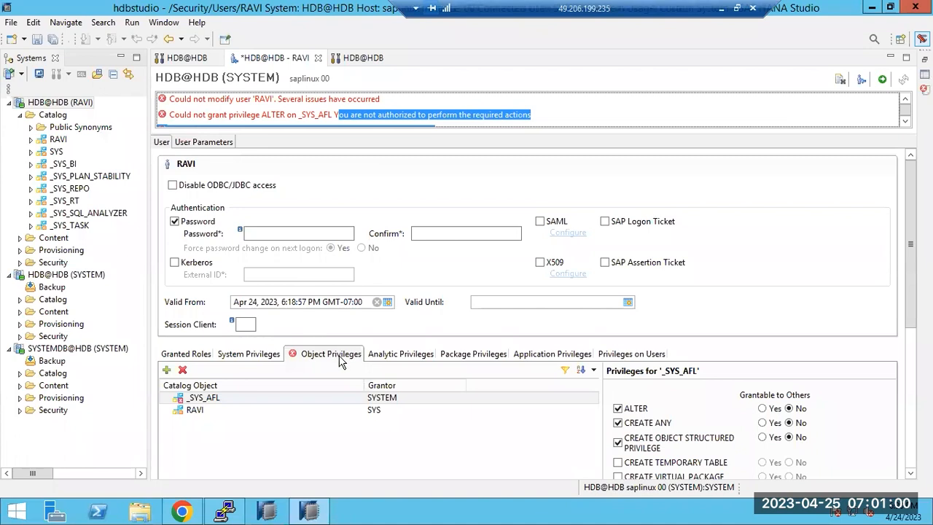
click(183, 371)
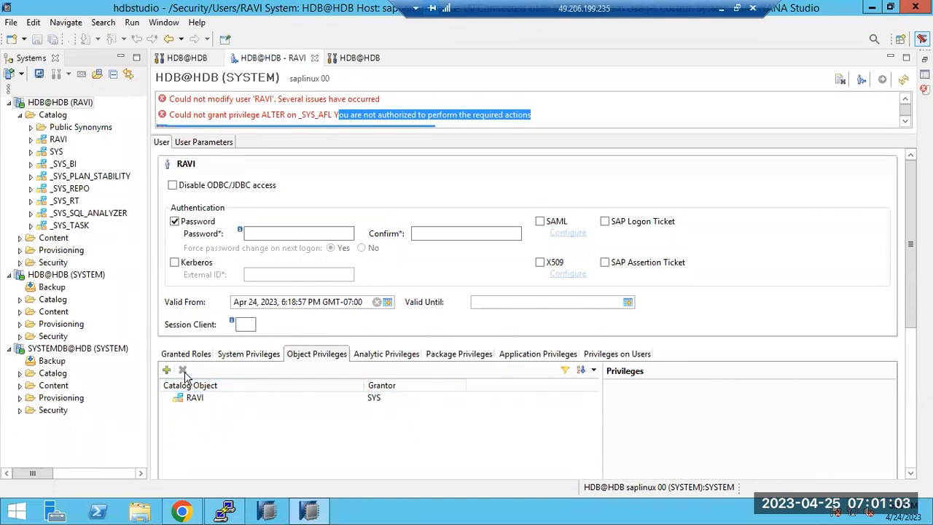
Step: Grant RAVI the _SYS_BI_CP_ALL analytic privilege
click(370, 354)
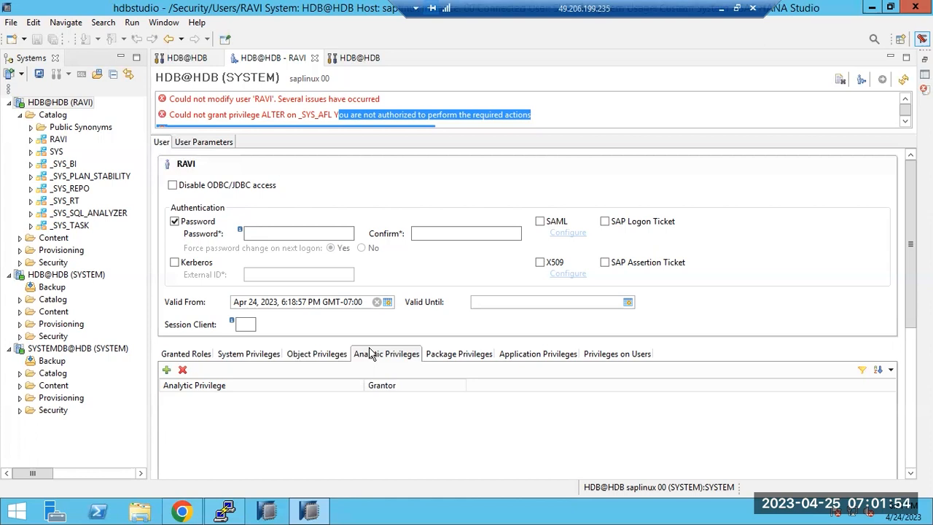
click(305, 358)
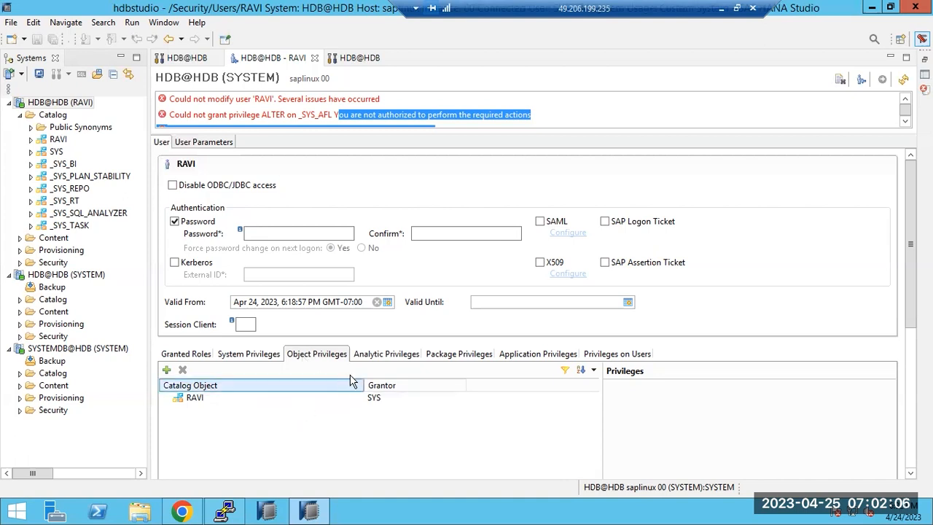
click(375, 358)
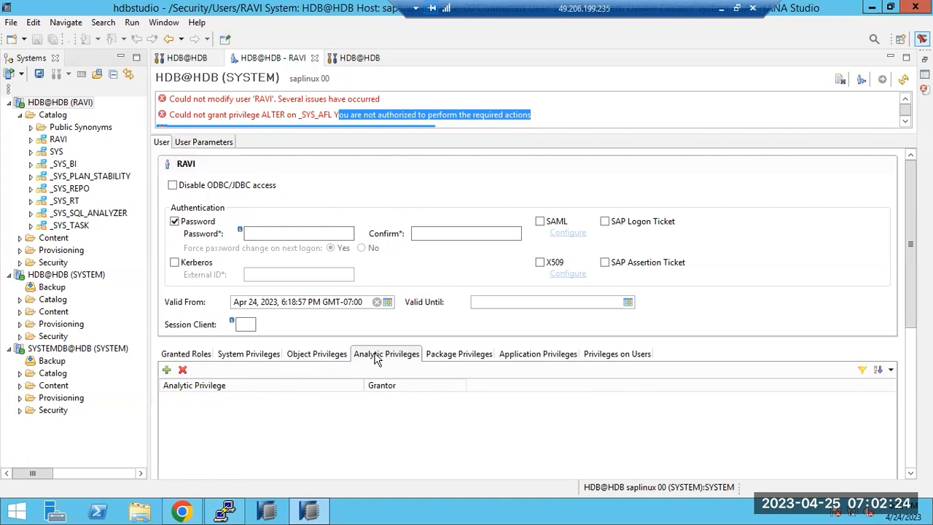
click(167, 369)
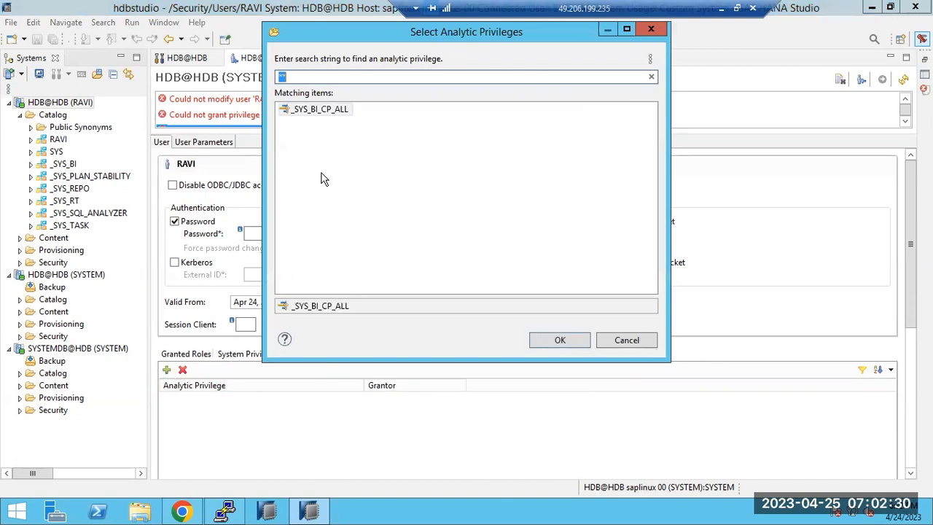
double_click(319, 114)
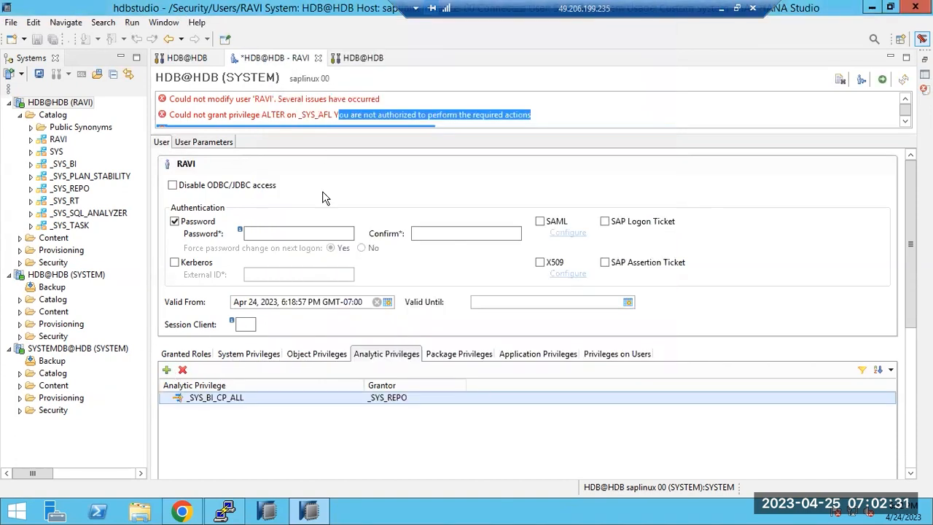
Step: Review RAVI's system, object and analytic privileges, ending on Package Privileges
click(248, 355)
click(313, 356)
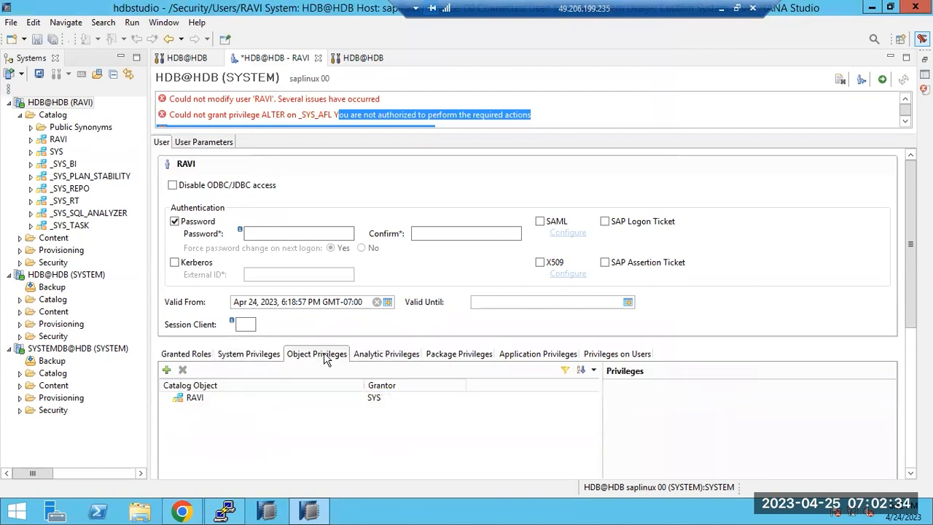
click(377, 357)
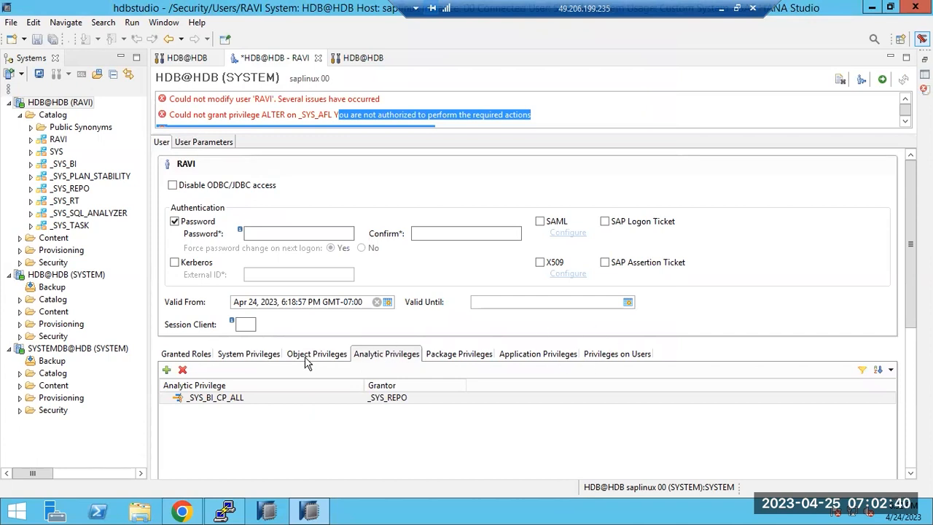
click(261, 355)
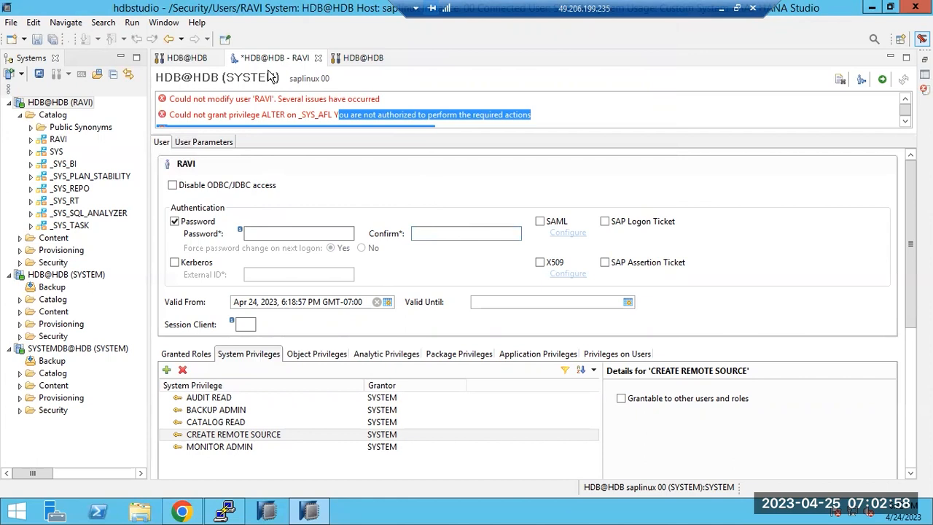
click(394, 355)
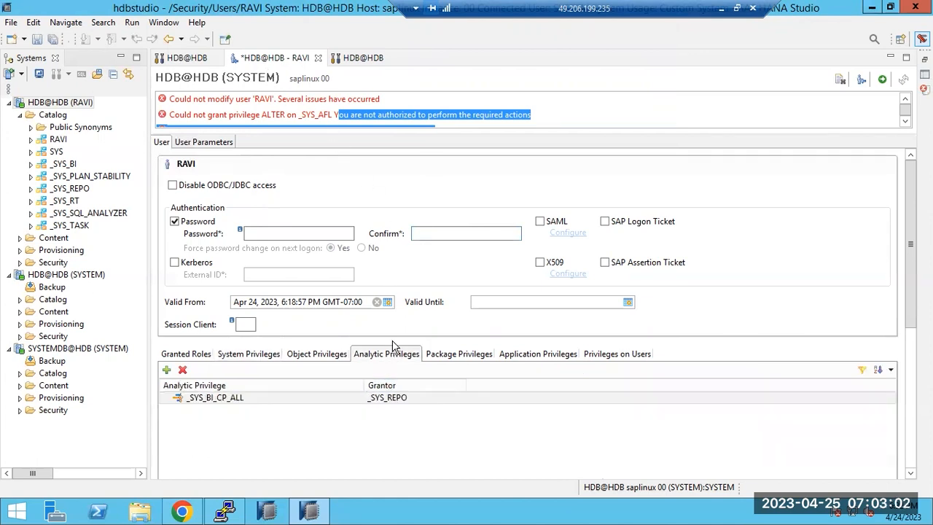
click(440, 358)
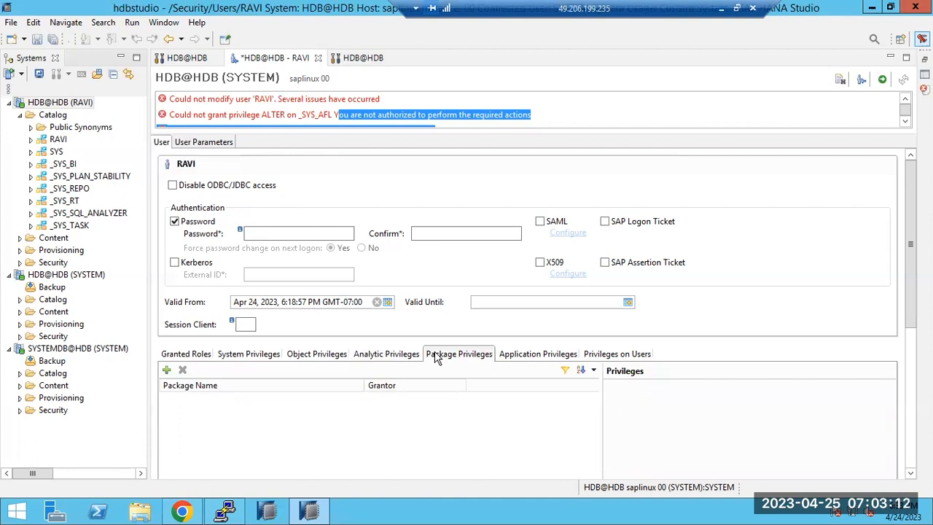
Step: Expand Content under both connections, then start and cancel a new package under SYSTEM's Content
click(20, 239)
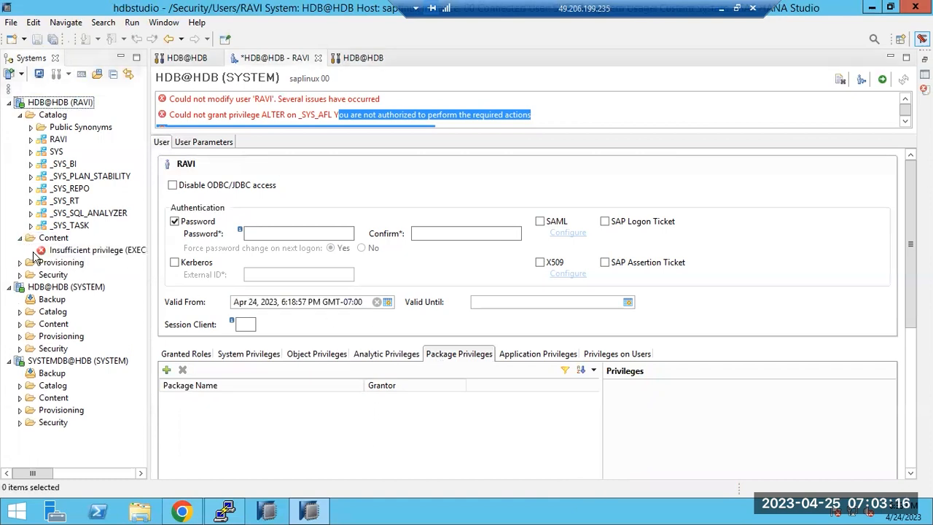
click(20, 324)
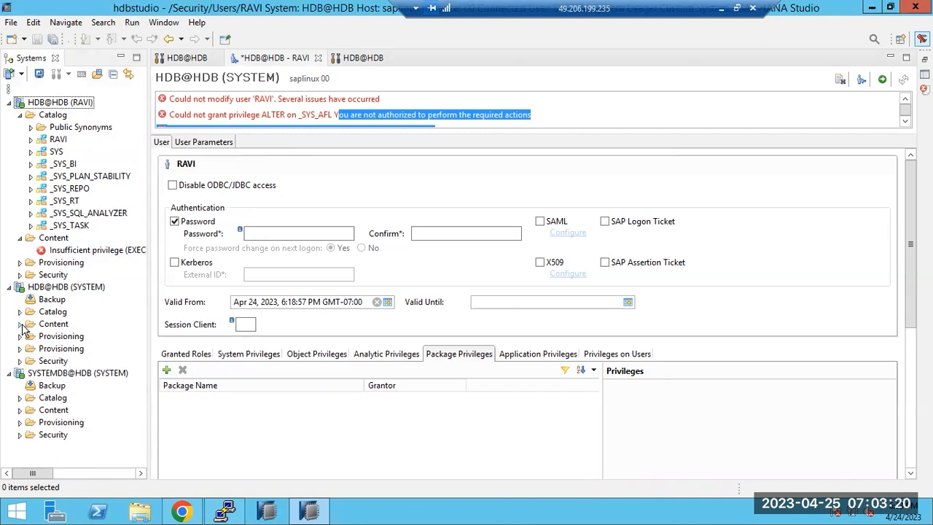
click(54, 326)
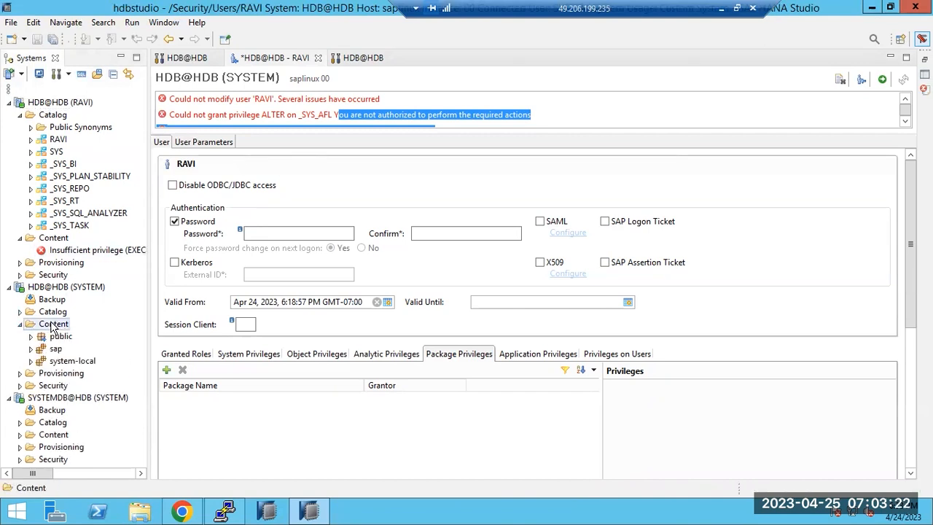
right_click(54, 325)
mouse_move(79, 334)
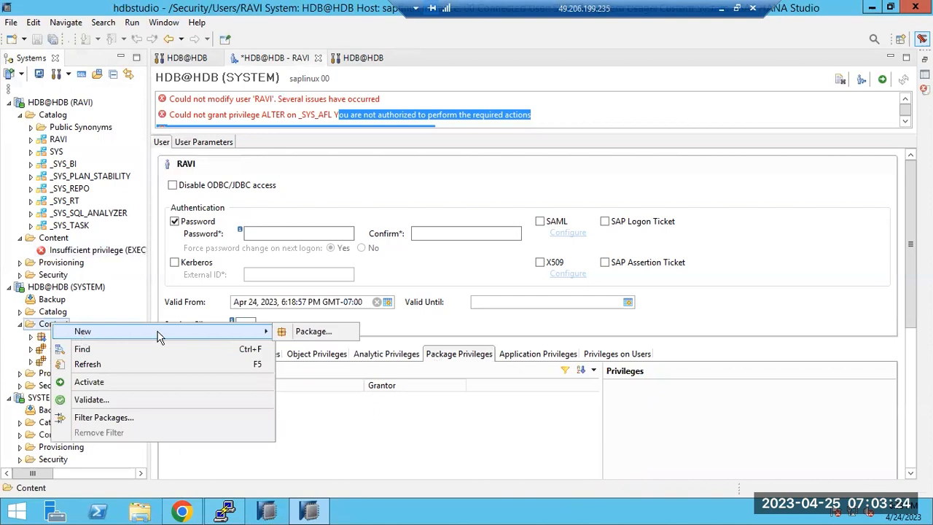
click(289, 336)
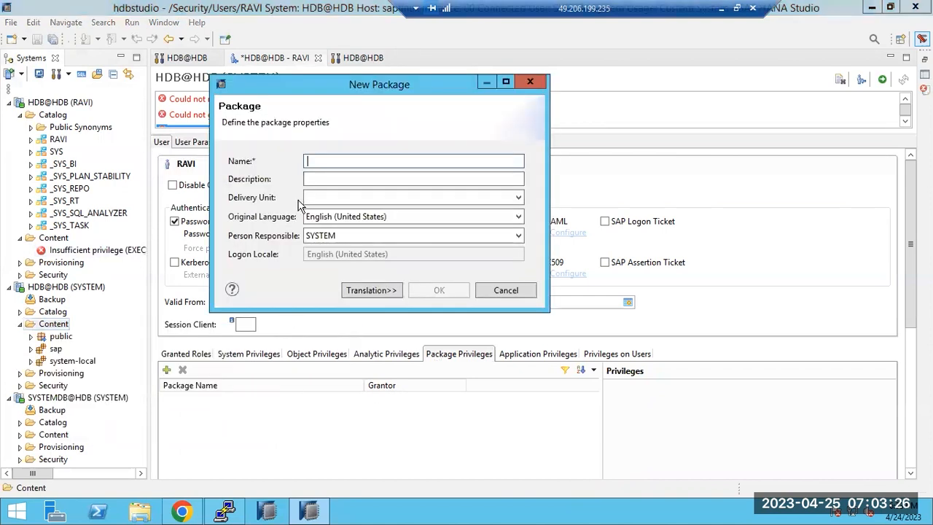
click(519, 289)
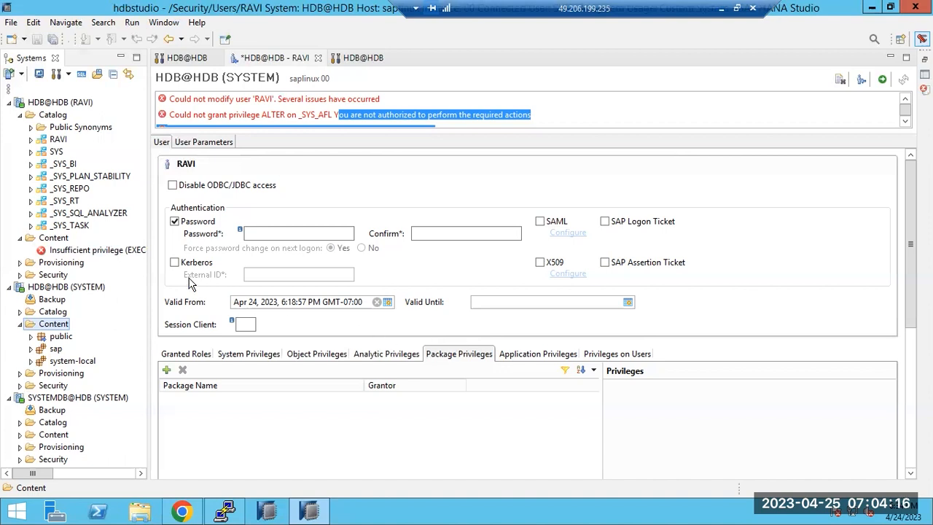
Step: Inspect the SYSTEM connection's Catalog, Content, Provisioning and Security folders, leaving Content expanded
click(38, 326)
click(21, 325)
click(20, 326)
click(20, 325)
click(49, 314)
click(51, 326)
click(52, 339)
click(53, 350)
click(20, 325)
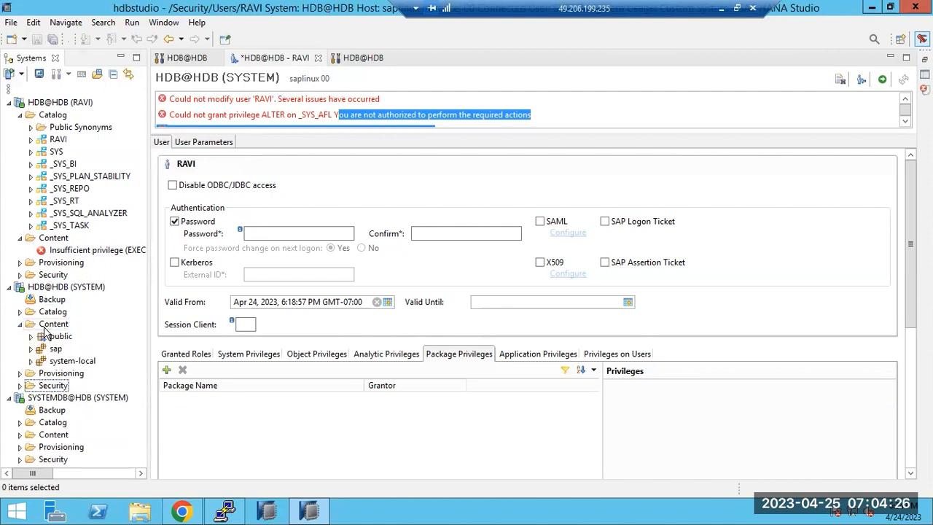
Step: Create a package named DEMO under the SYSTEM connection's Content
click(46, 328)
right_click(46, 329)
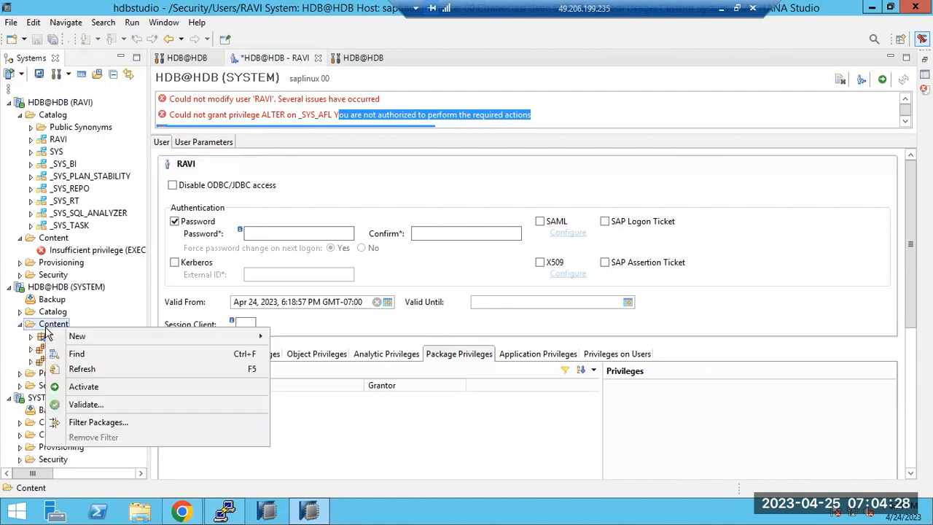
mouse_move(172, 341)
click(286, 339)
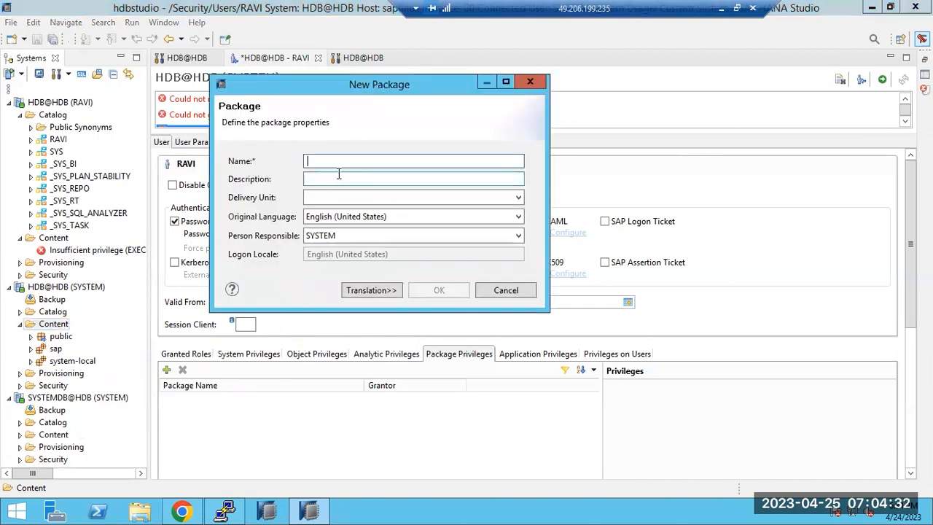
text(DEMO)
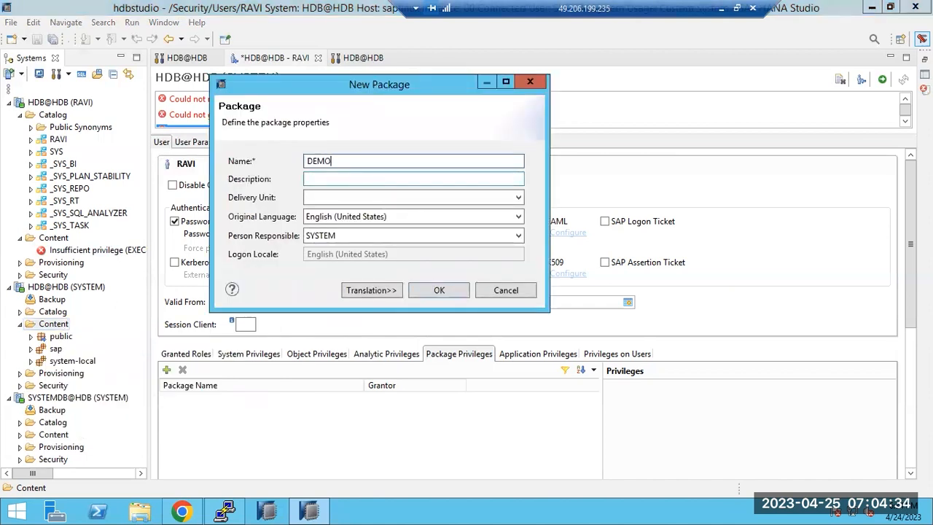
click(436, 291)
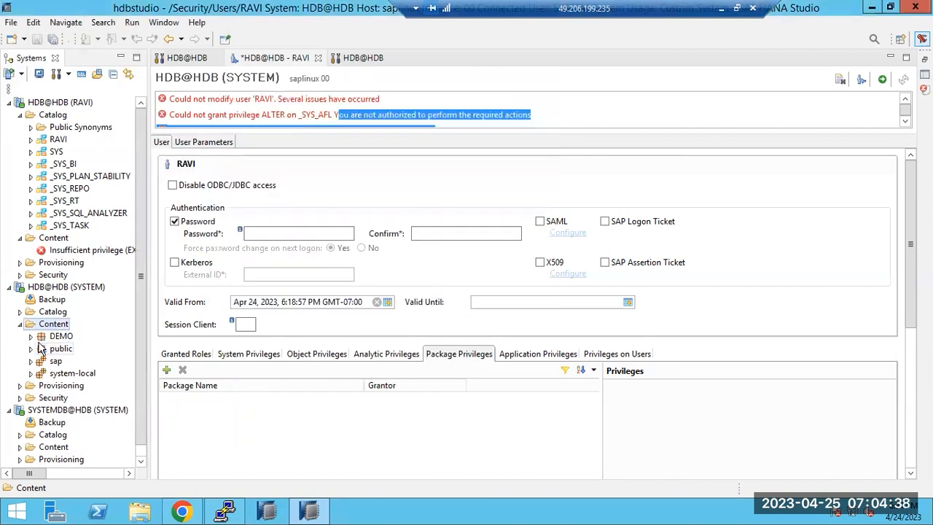
Step: Check the DEMO package's actions, then open RAVI's application privileges picker
click(54, 338)
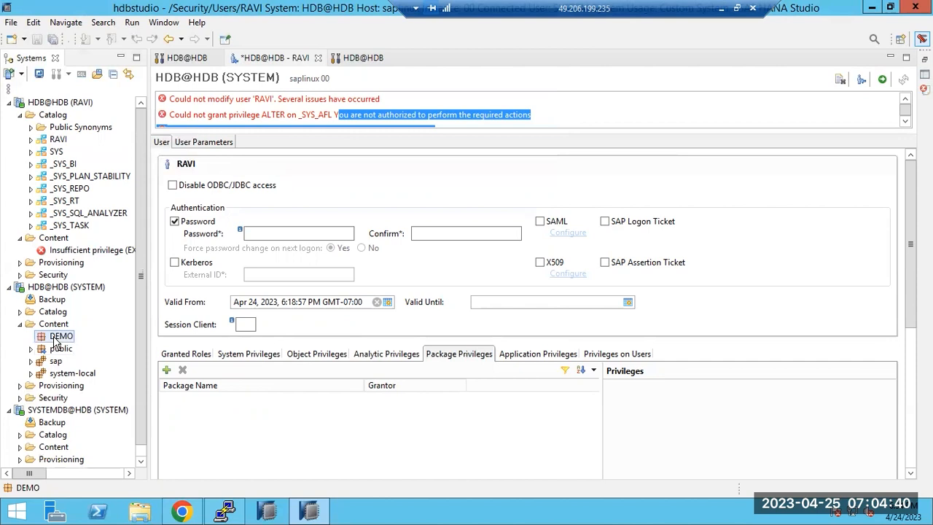
right_click(54, 339)
mouse_move(171, 157)
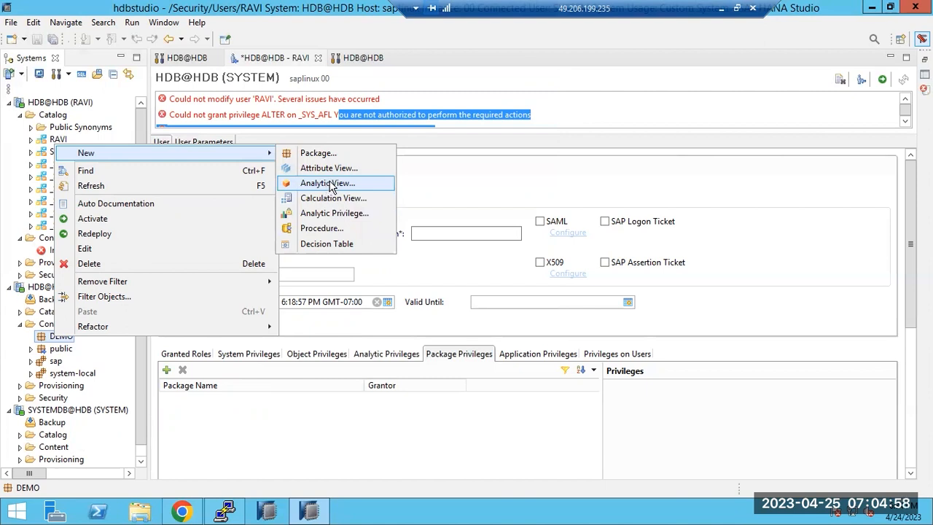
click(349, 416)
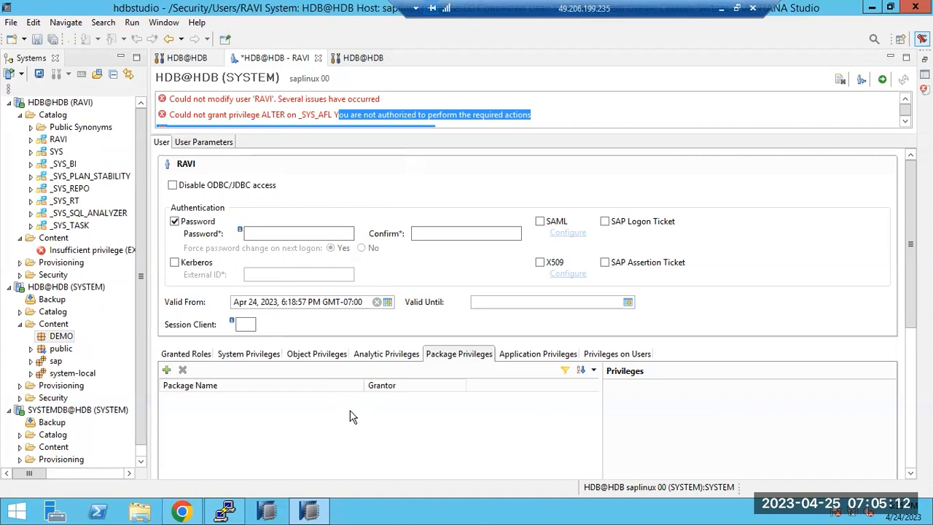
click(524, 361)
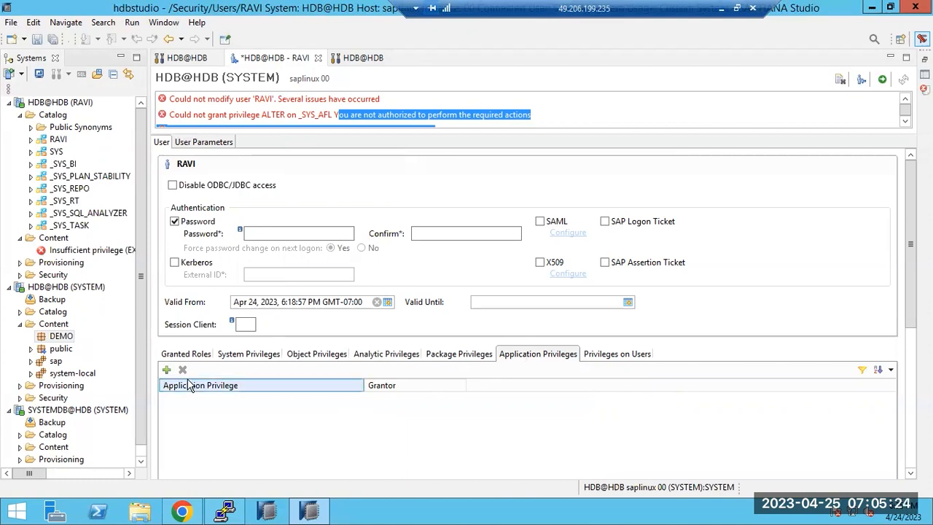
click(167, 370)
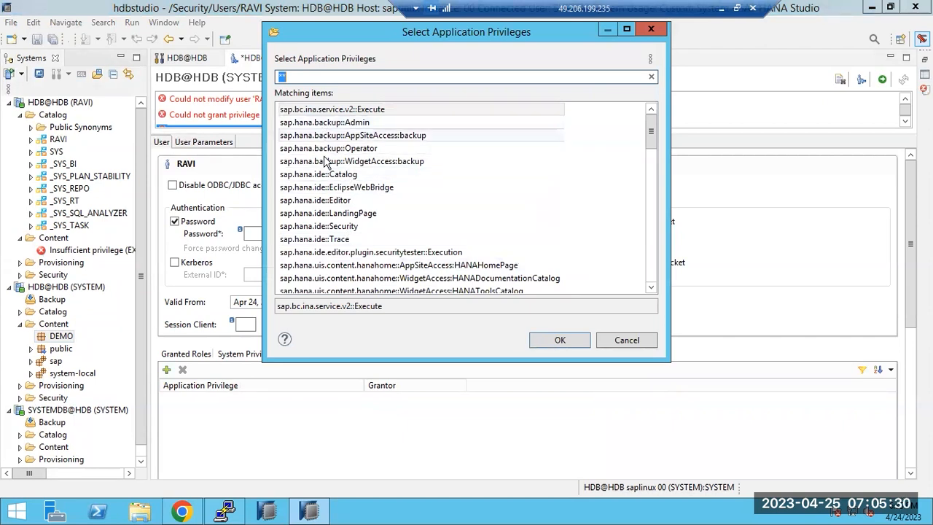
Step: Grant RAVI sap.hana.xs.admin::JobView, view privileges on users, and deploy
click(318, 188)
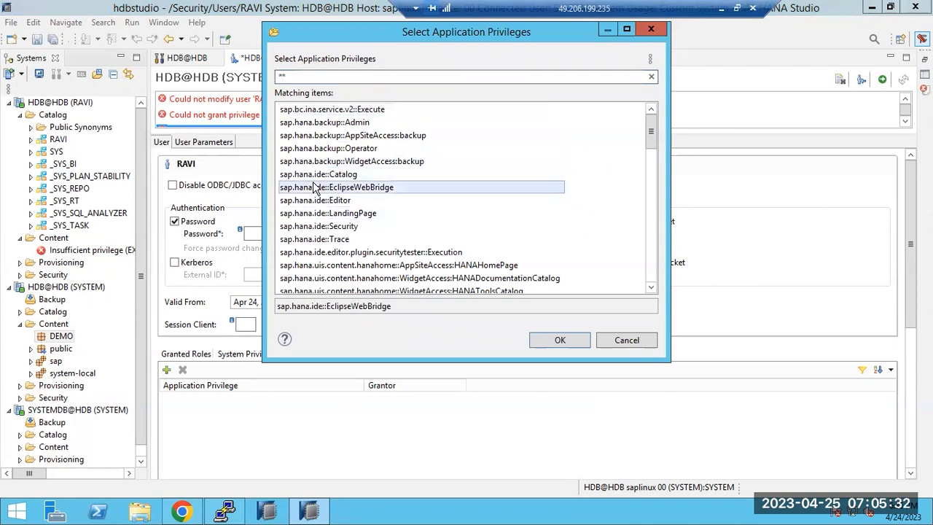
click(309, 122)
scroll(343, 255, down, 6)
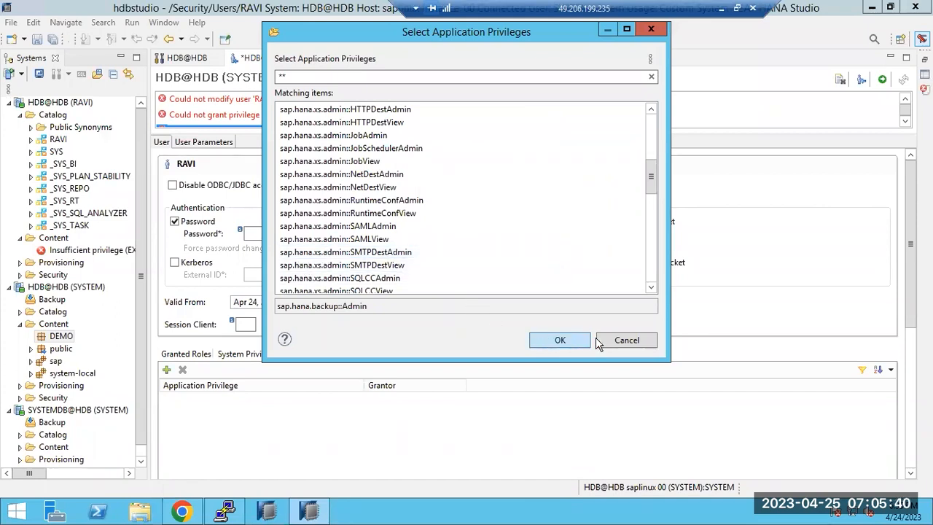
double_click(325, 162)
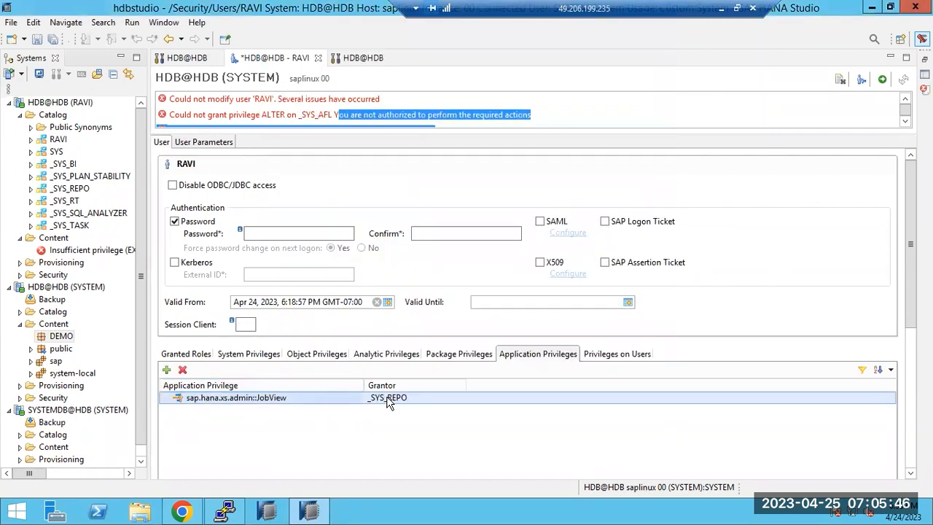
click(598, 355)
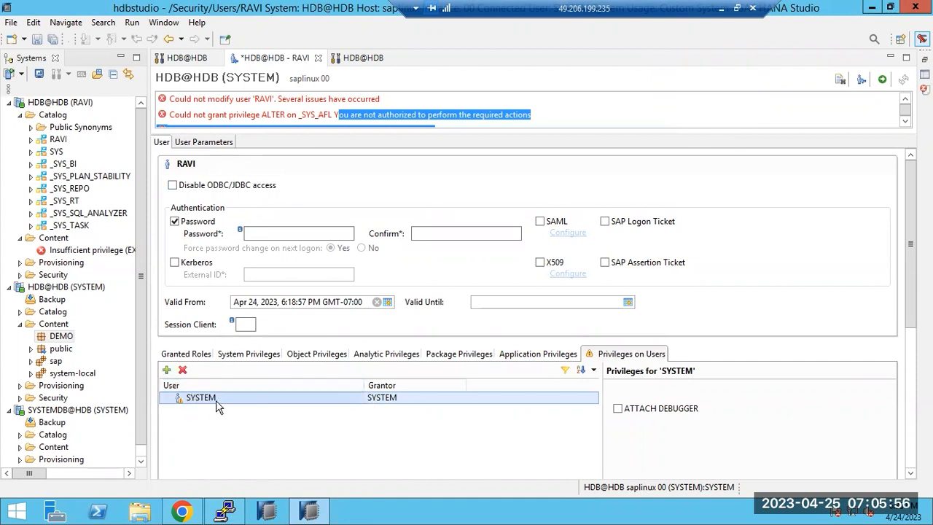
click(882, 79)
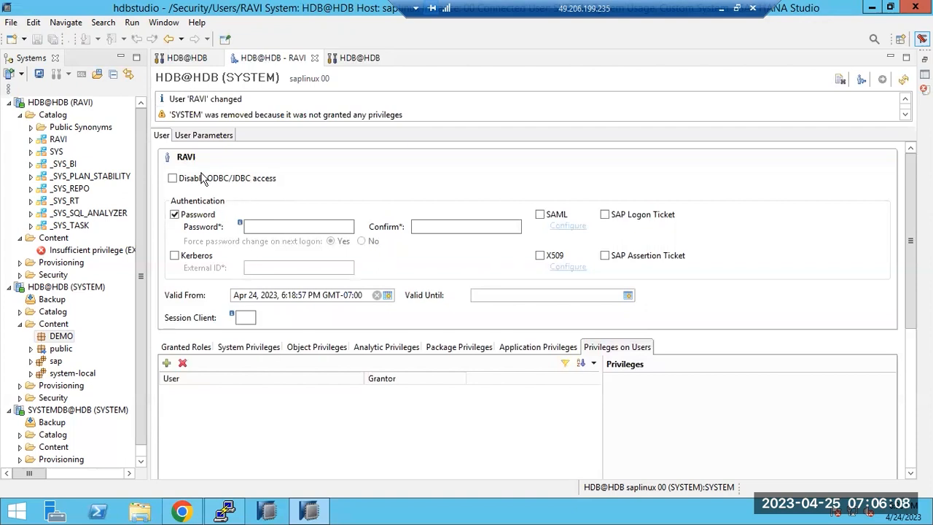
Step: Review the removed-SYSTEM warning, then RAVI's system, object, analytic and user privileges
drag(323, 114, 414, 120)
click(245, 348)
click(315, 348)
click(381, 347)
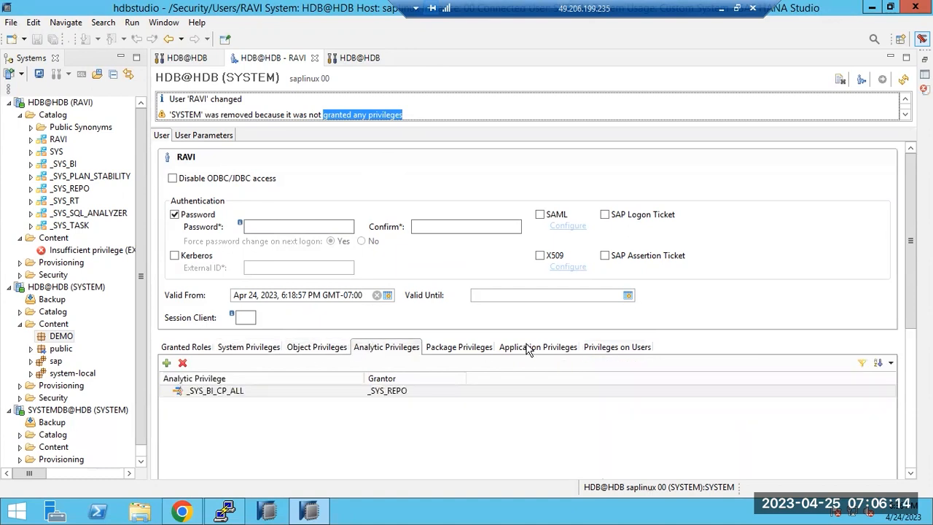
click(589, 348)
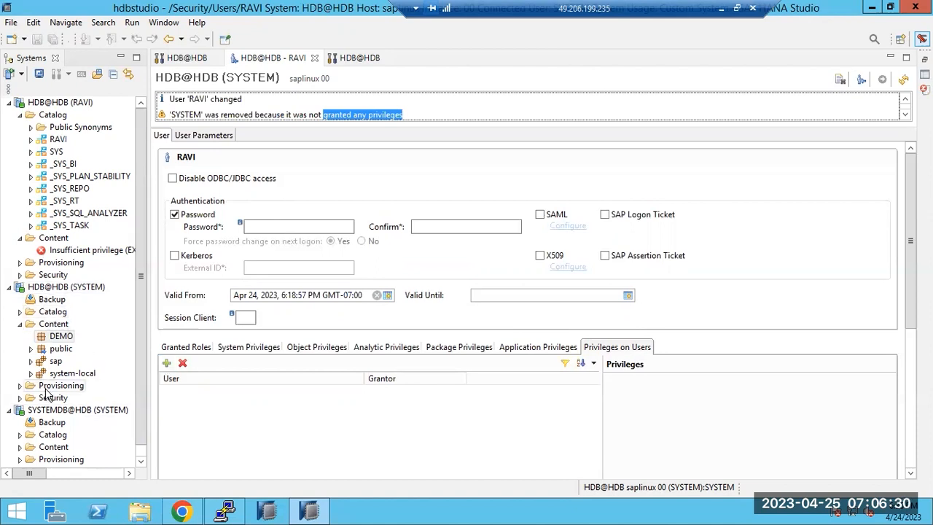
Step: Expand the SYSTEM connection's Security folder and start a new user under Users
click(19, 325)
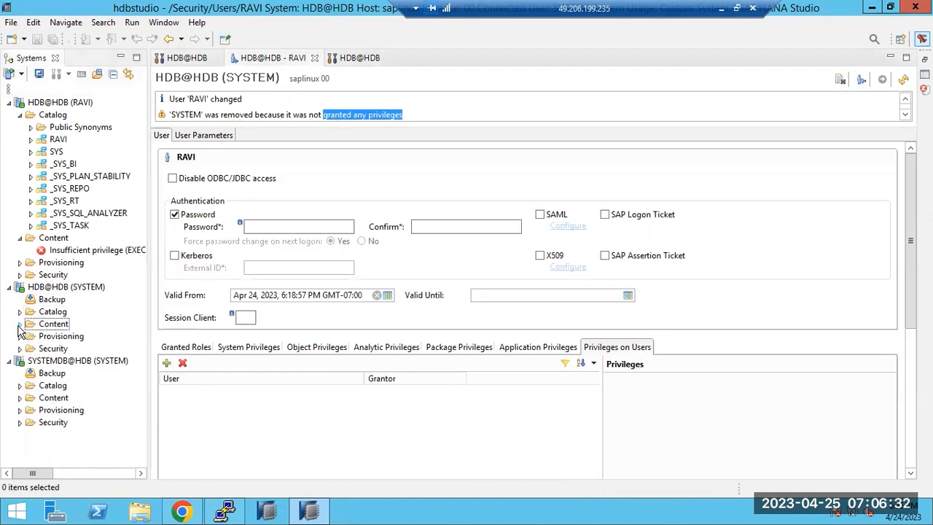
click(20, 350)
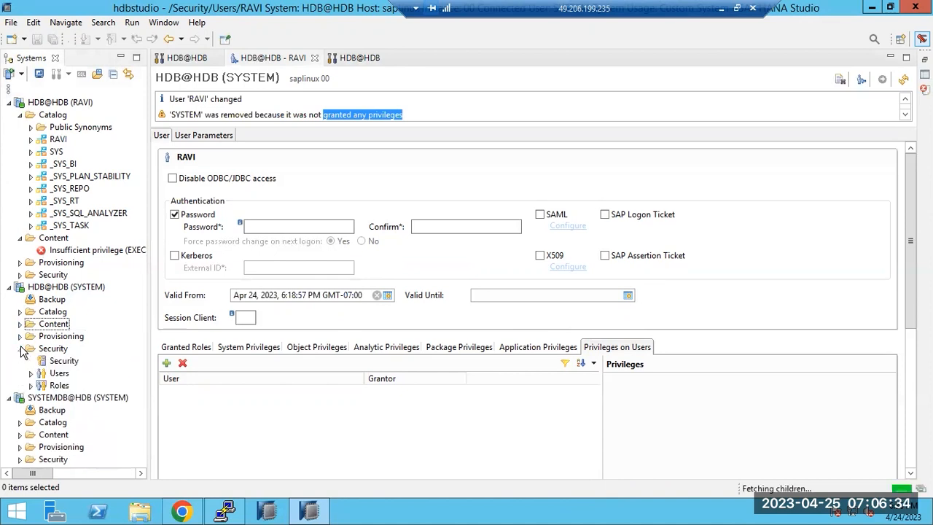
click(10, 103)
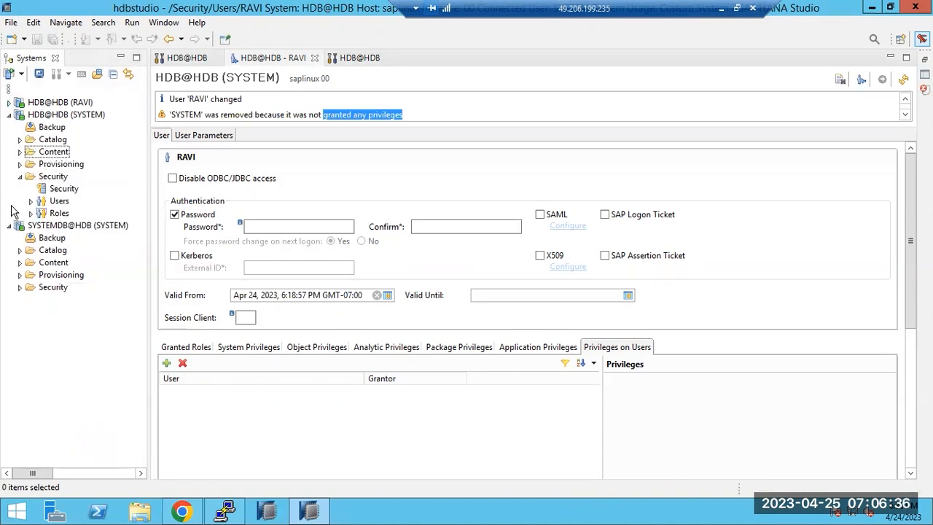
right_click(40, 208)
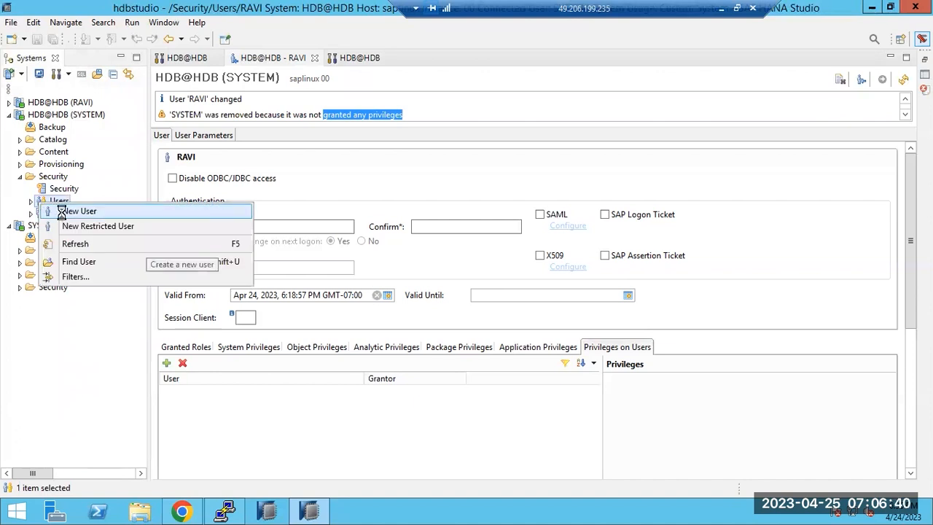
click(66, 213)
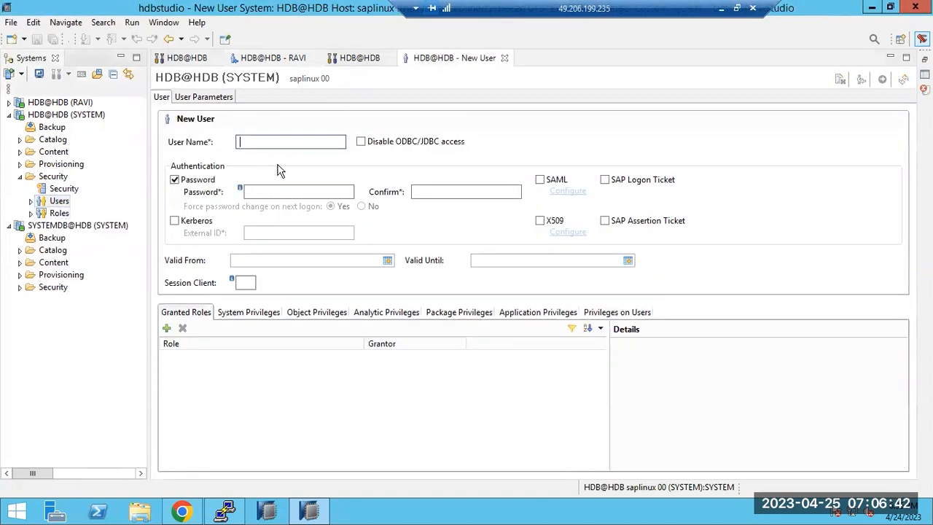
Step: Enter user RAVI1 with a confirmed password and force a password change on next logon
text(RAVI1)
click(255, 193)
text(a•••••••)
key(Tab)
text(••••••)
click(363, 207)
click(339, 207)
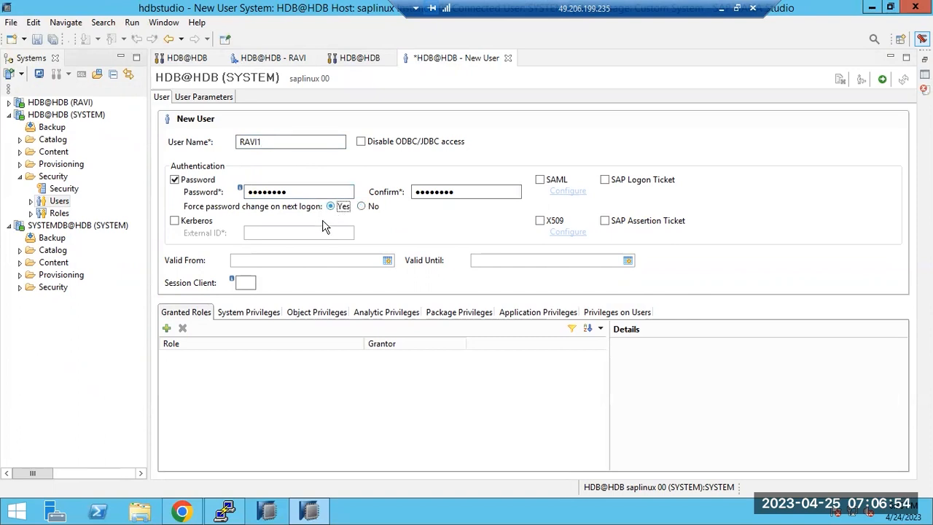
click(535, 261)
click(388, 261)
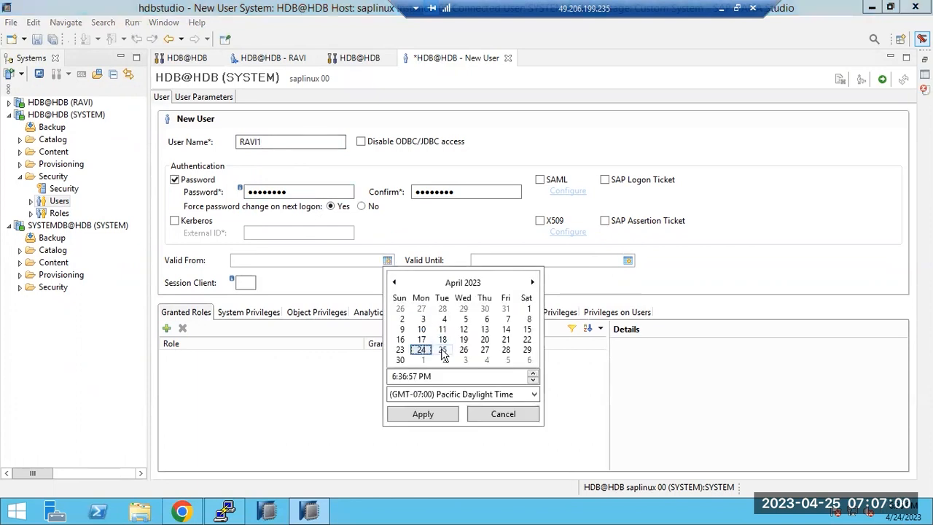
Step: Set Valid From to Apr 25, 2023, 6:36:57 PM and clear the Valid Until date
click(443, 349)
click(435, 414)
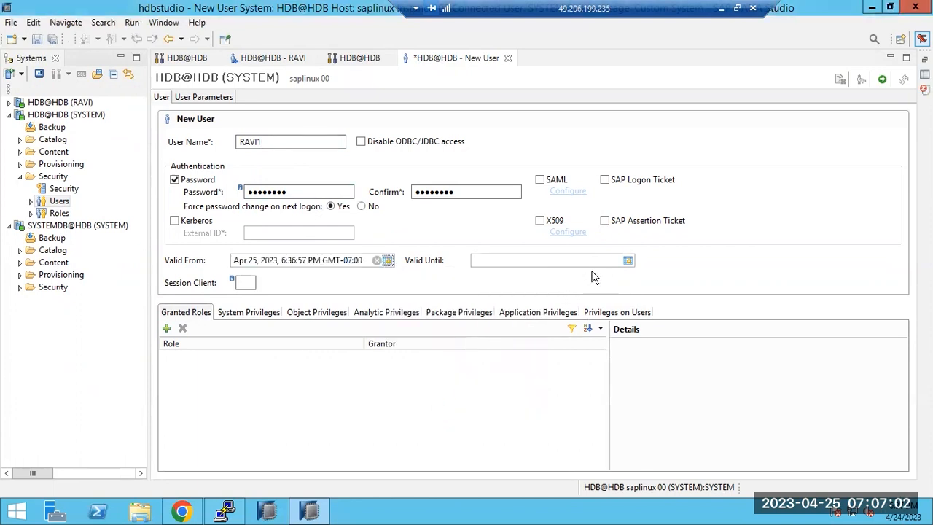
click(628, 260)
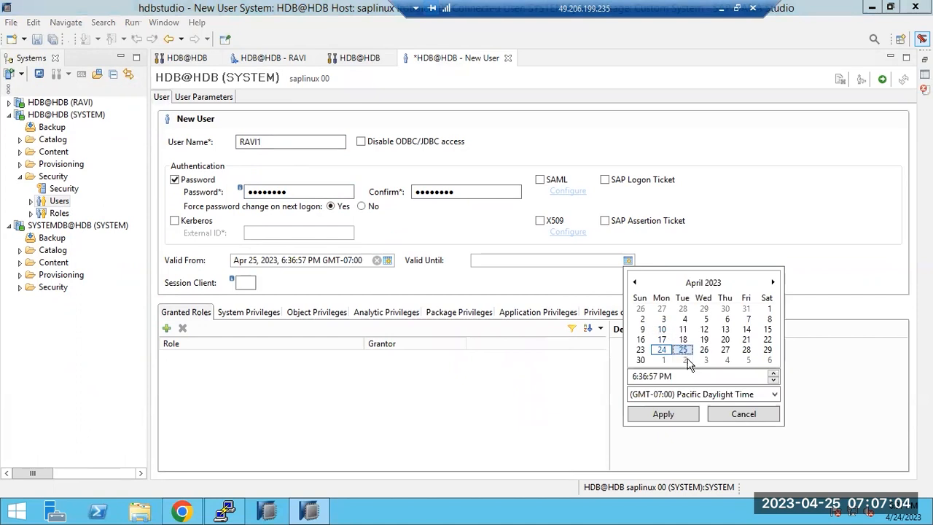
click(634, 377)
text(7)
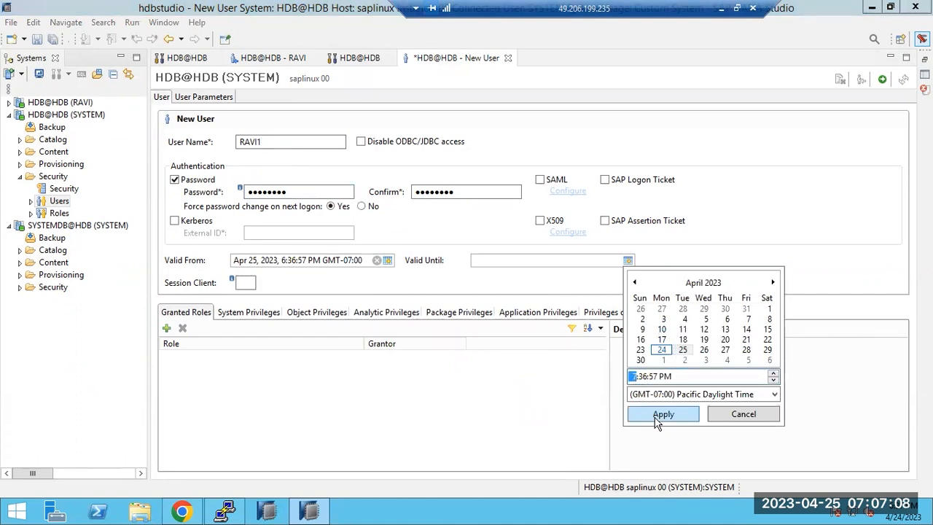
click(657, 415)
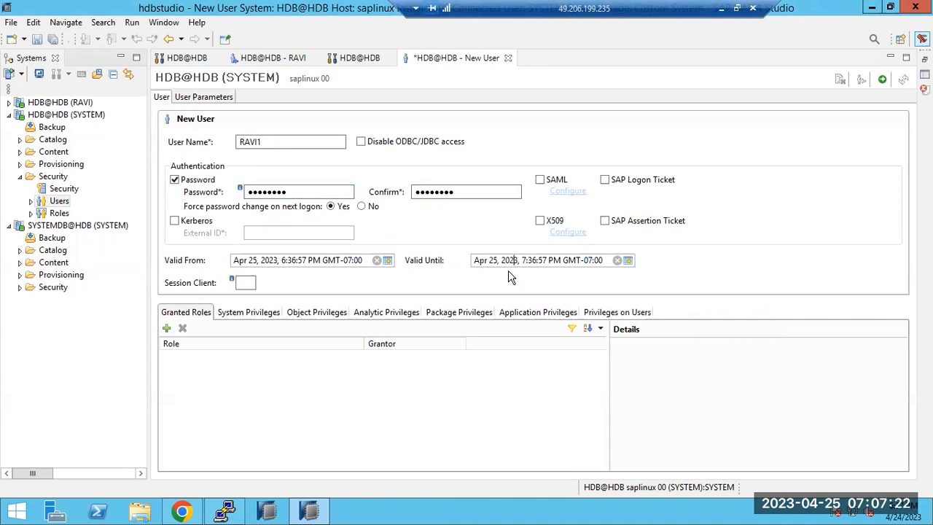
key(ctrl+a)
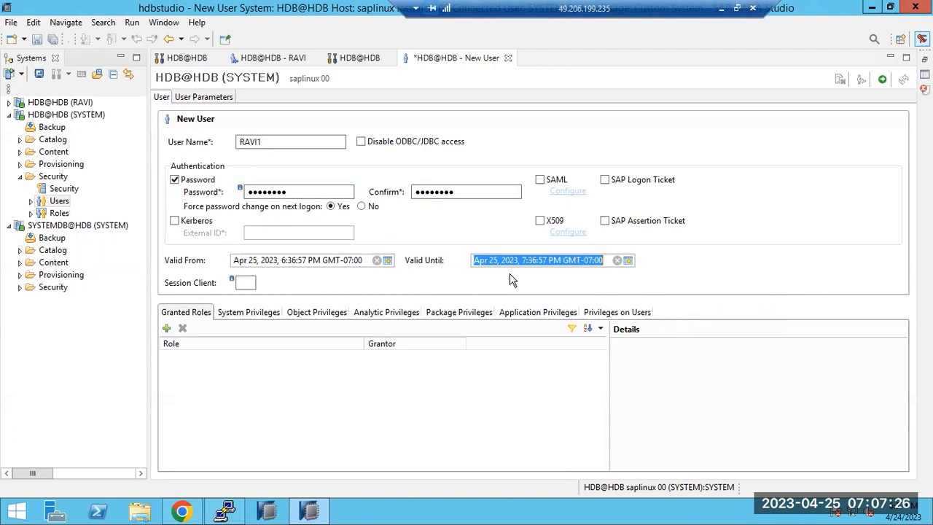
click(617, 261)
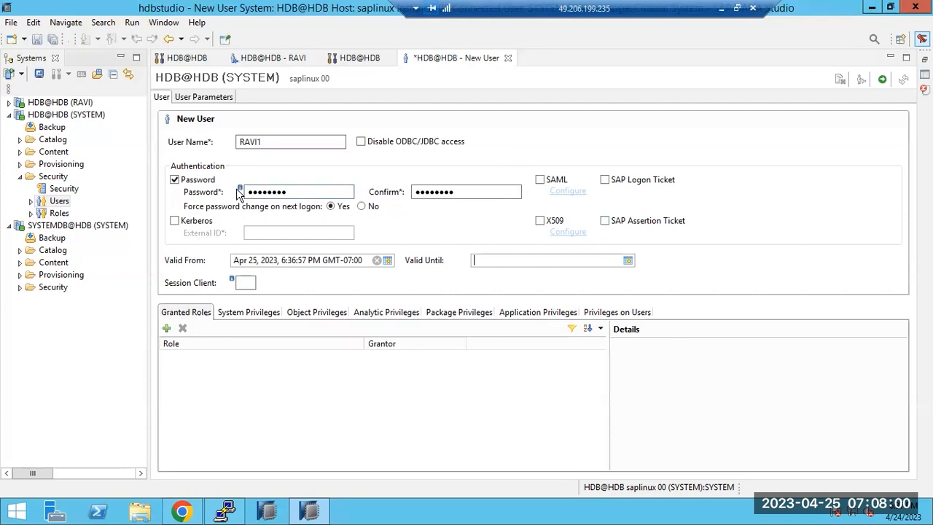
drag(288, 193, 246, 197)
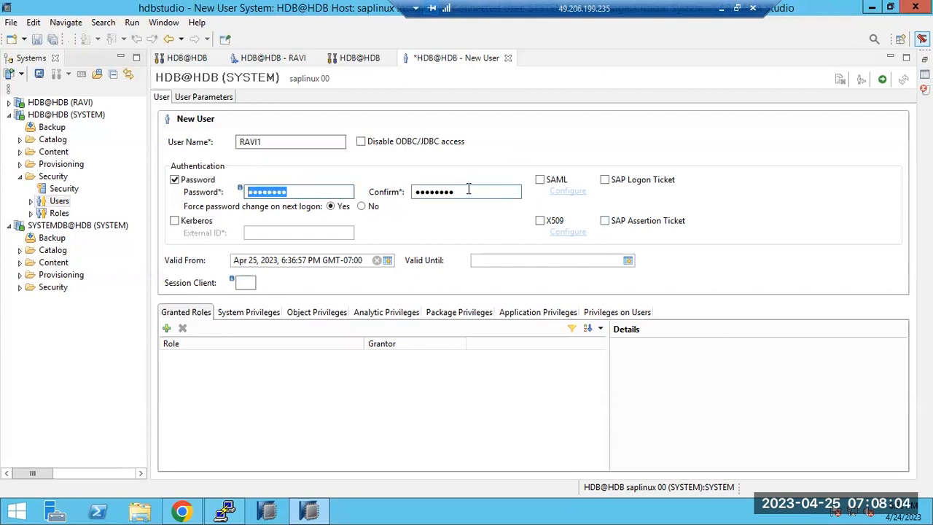
Step: Deploy user RAVI1, then expand and select the Roles folder under Security
click(882, 79)
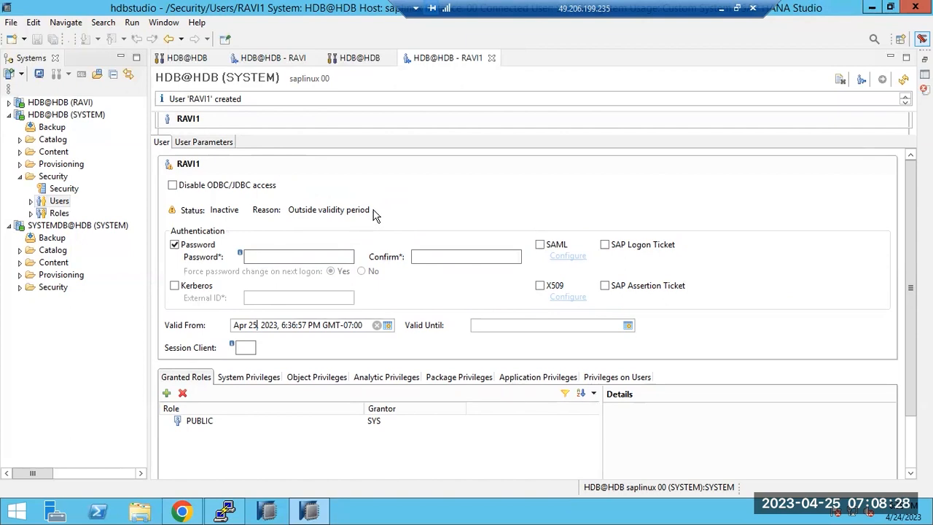
click(32, 213)
scroll(93, 319, down, 4)
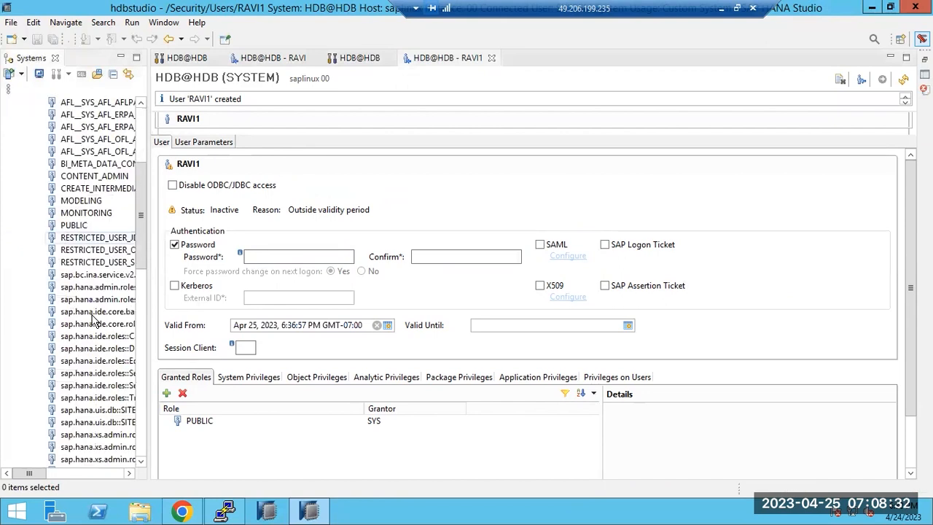
scroll(93, 319, down, 10)
scroll(93, 324, up, 2)
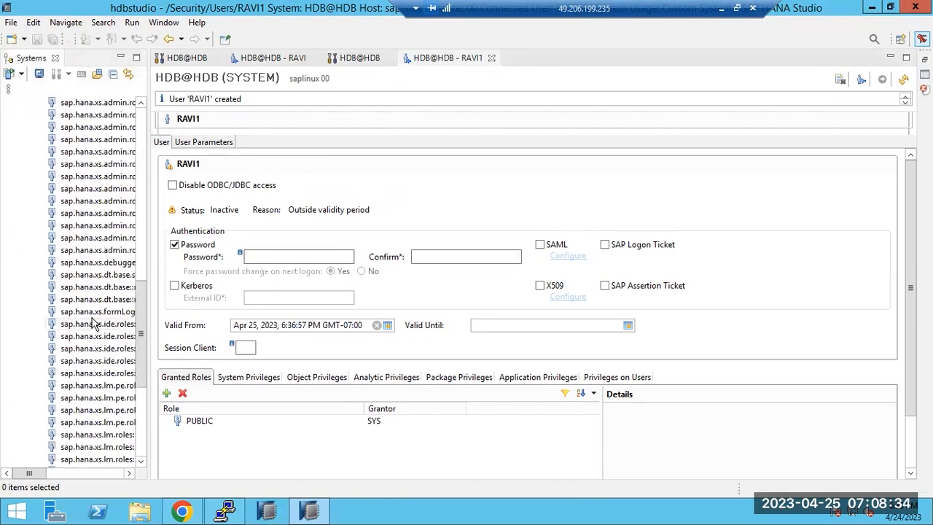
scroll(93, 324, up, 10)
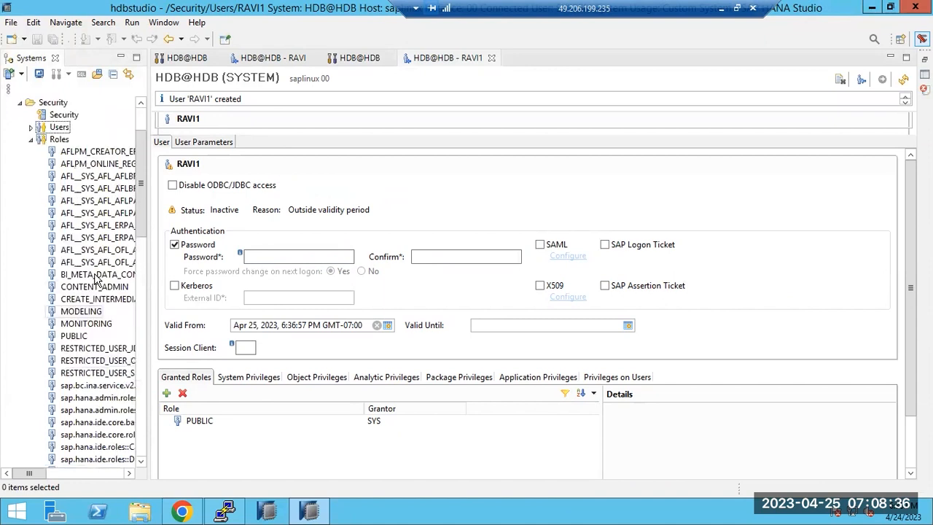
scroll(95, 279, up, 2)
click(54, 213)
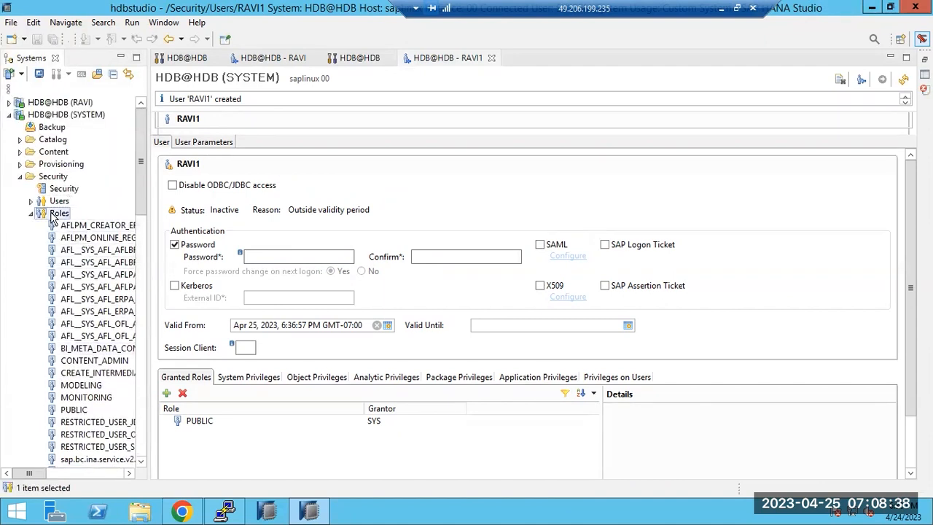
Step: Create a new role named BASIS, looking over its granted roles and privilege tabs
right_click(54, 214)
click(64, 221)
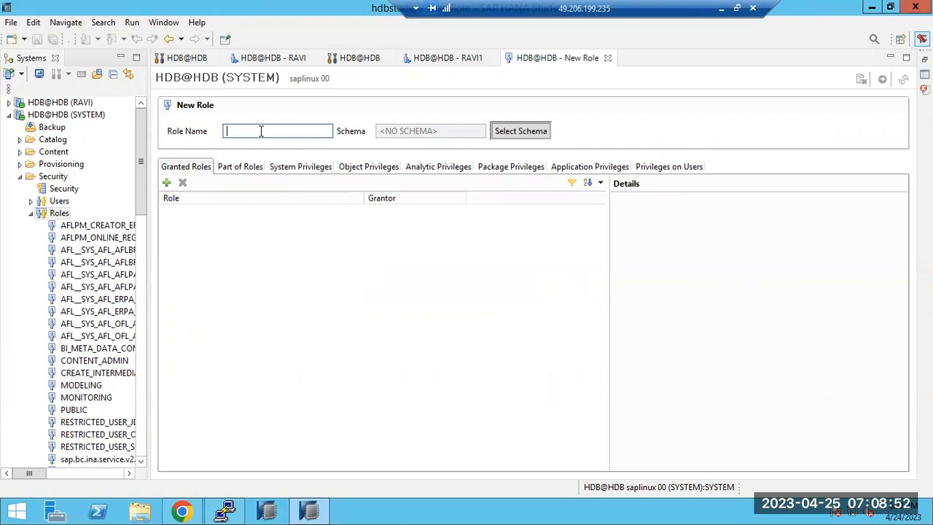
click(252, 168)
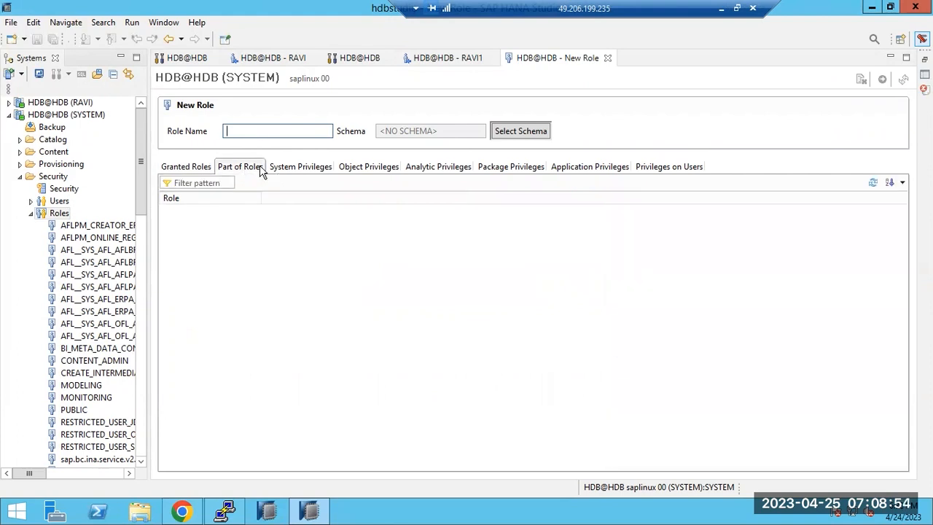
click(305, 172)
click(361, 169)
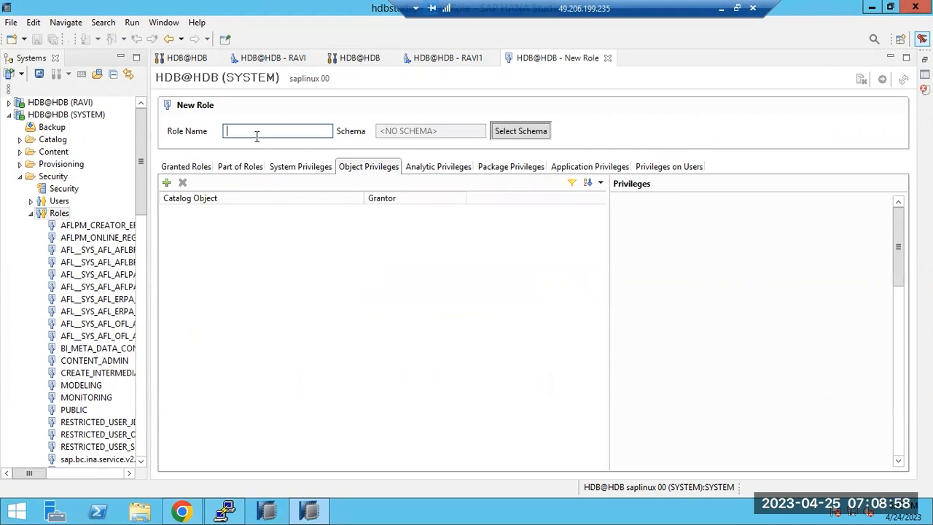
text(BASIS)
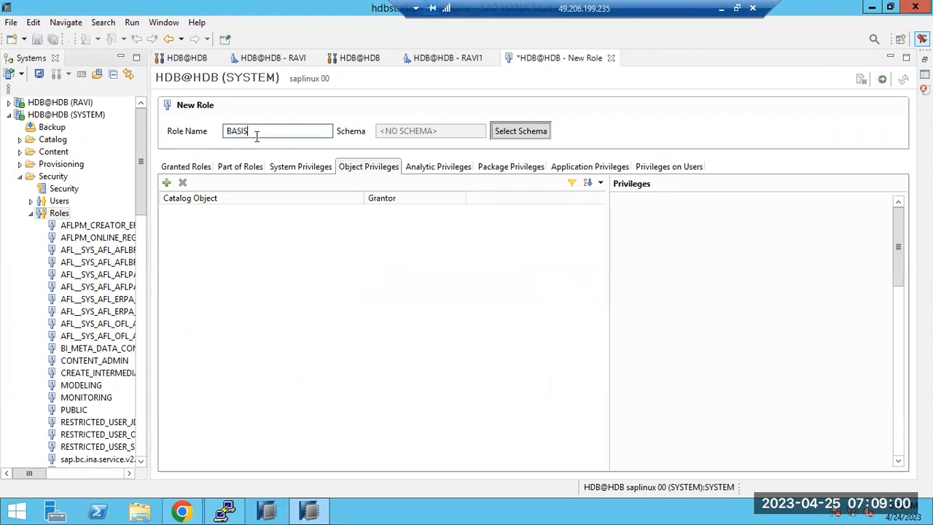
click(197, 169)
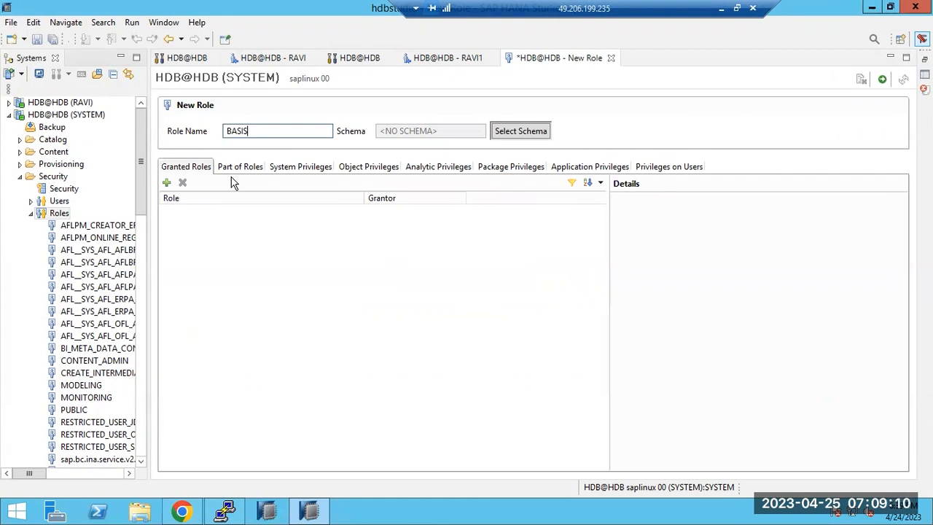
Step: Grant CONTENT_ADMIN and MONITORING to the role and rename it Z_BASIS
click(166, 183)
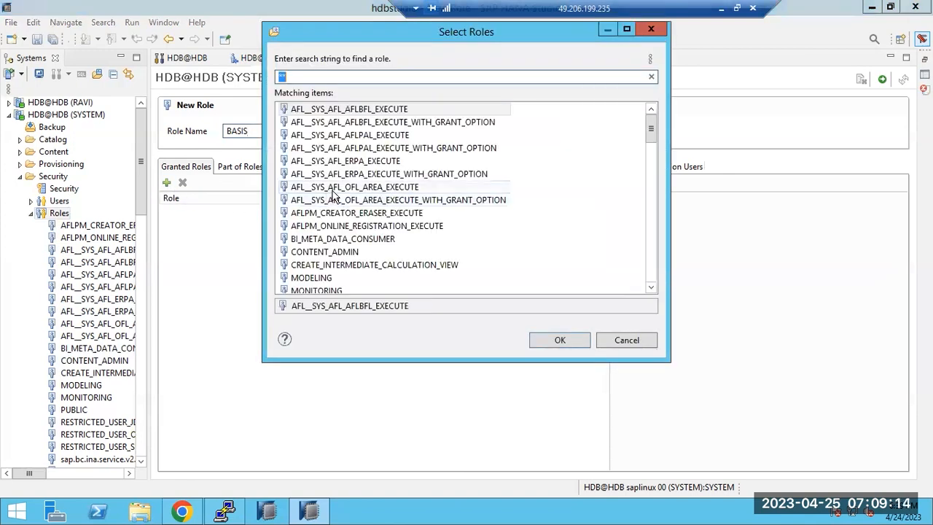
double_click(332, 252)
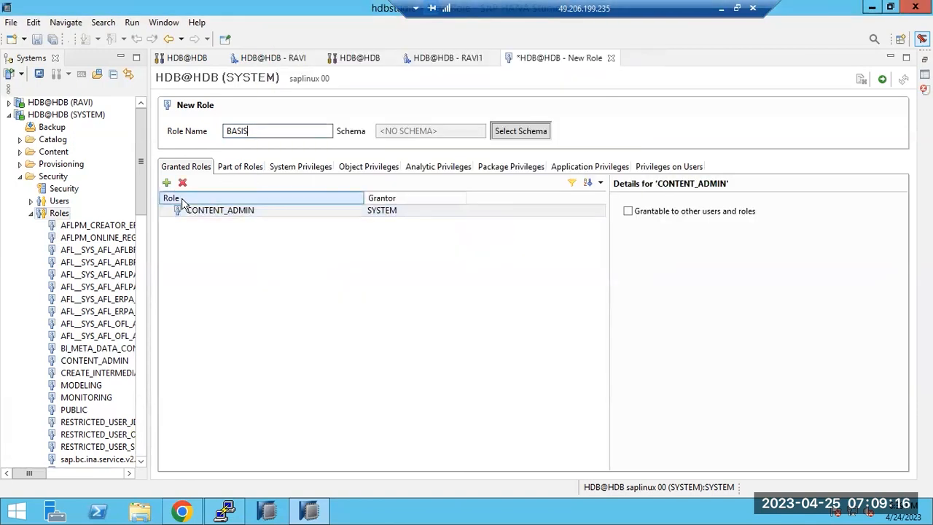
click(166, 183)
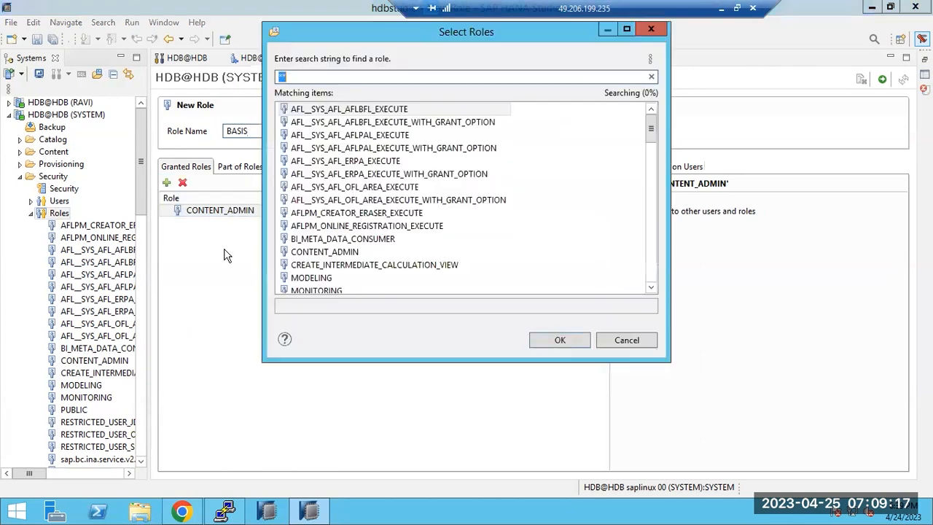
double_click(312, 290)
click(166, 183)
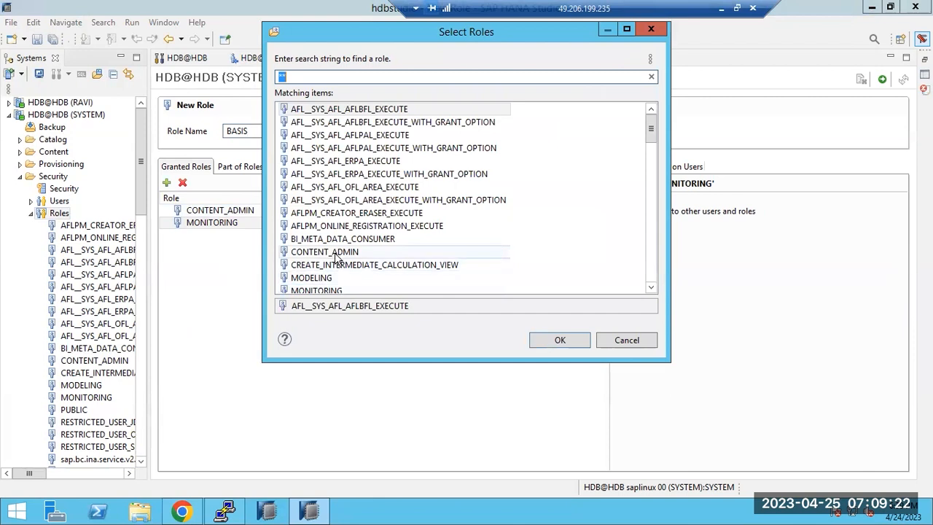
click(338, 254)
scroll(336, 257, down, 3)
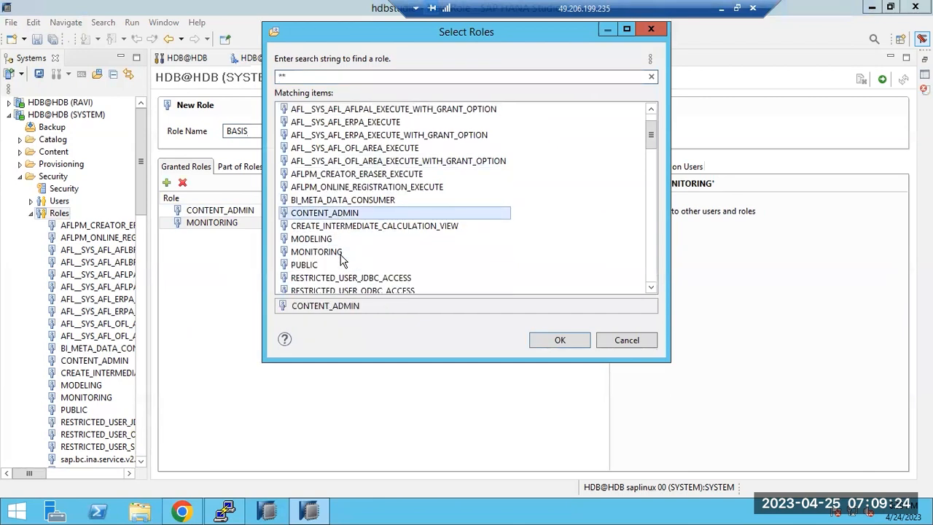
scroll(339, 266, down, 15)
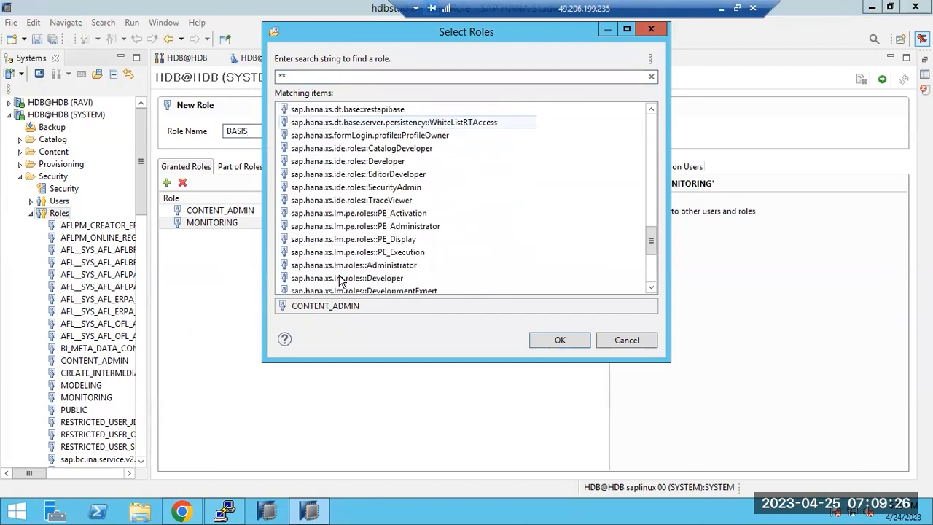
click(623, 340)
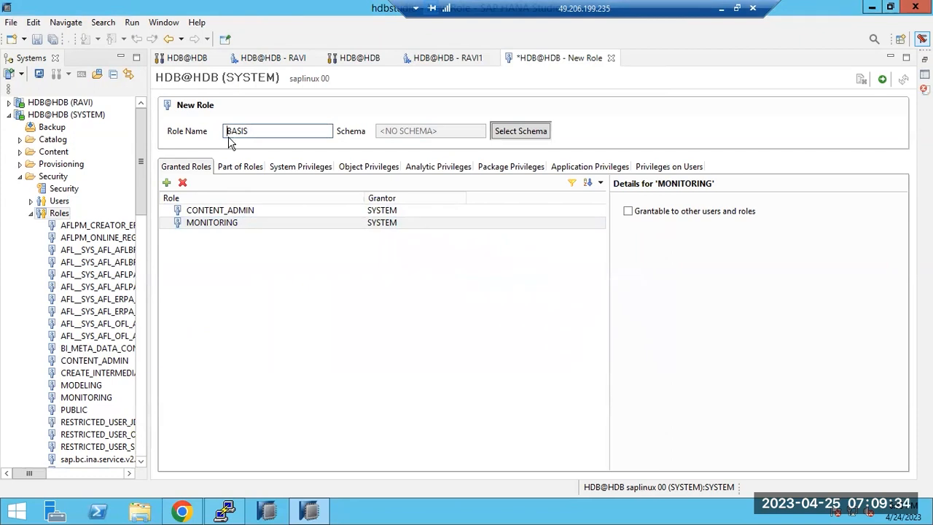
text(Z_)
Step: Add the BACKUP ADMIN system privilege to Z_BASIS
click(290, 168)
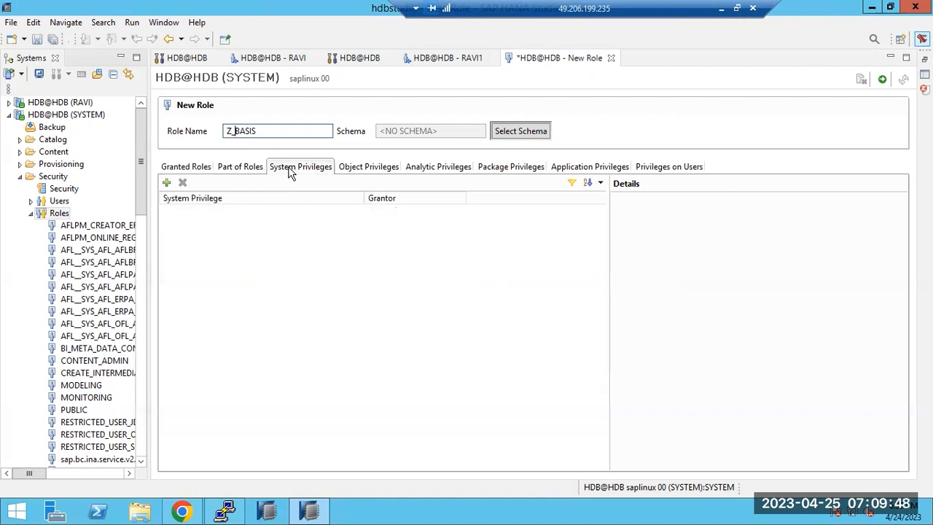
click(167, 183)
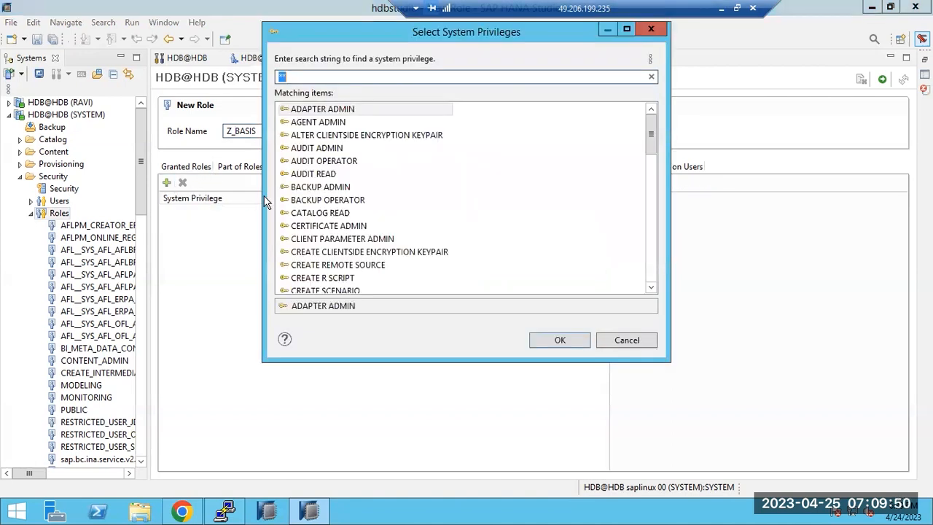
double_click(312, 191)
Step: Add _SYS_PLAN_STABILITY as an object privilege and deploy the Z_BASIS role
click(379, 170)
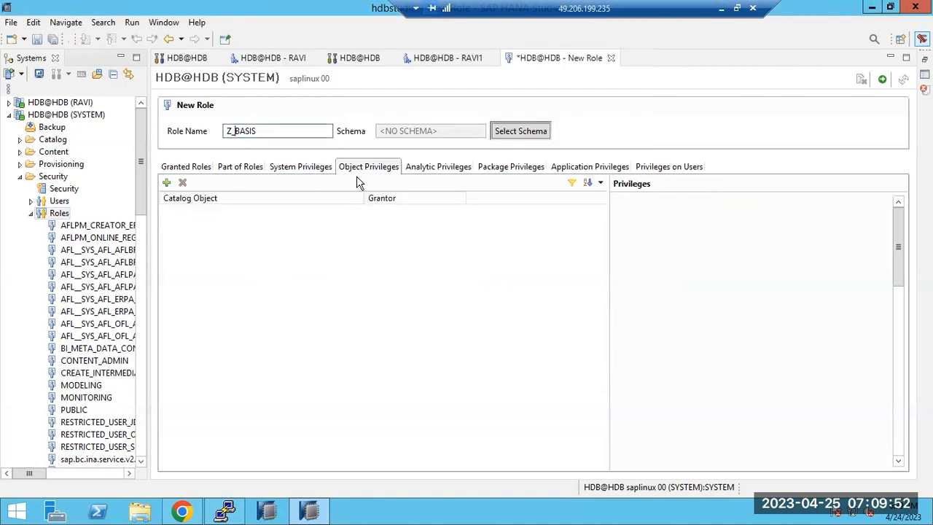
click(166, 183)
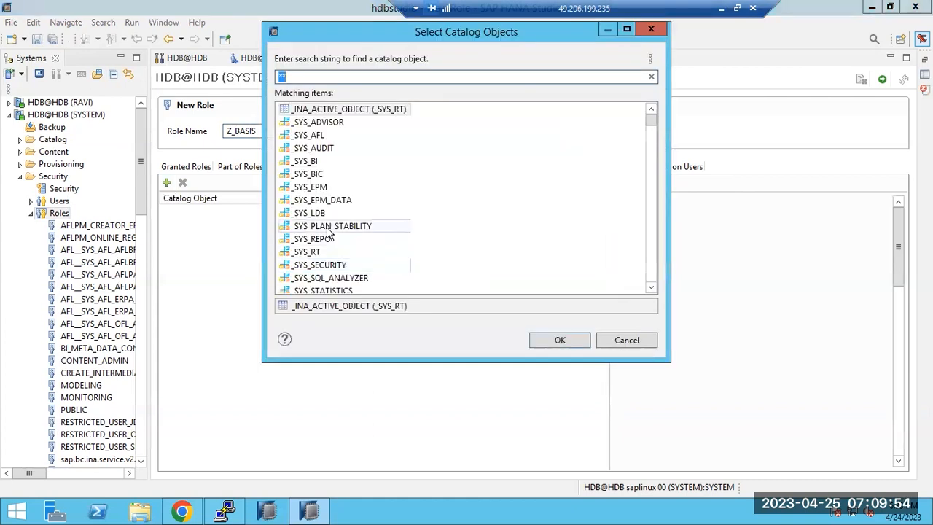
double_click(329, 227)
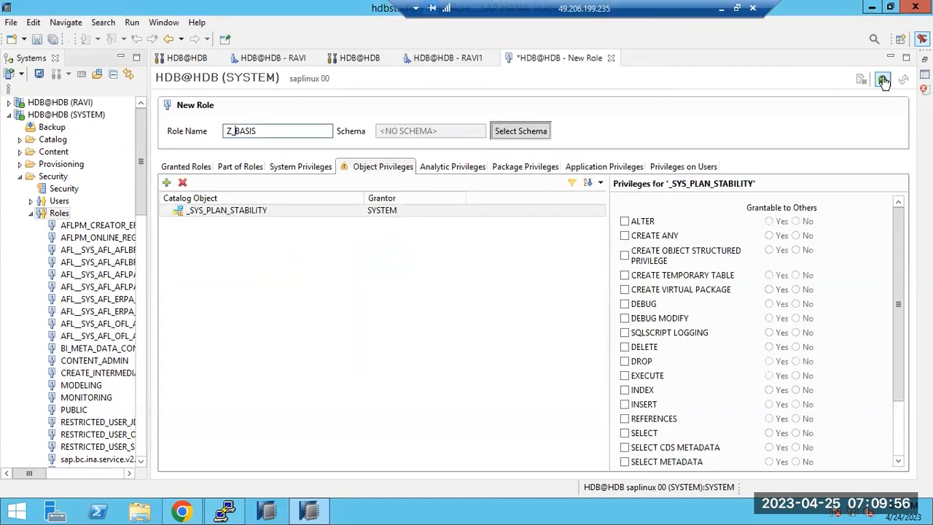
click(884, 80)
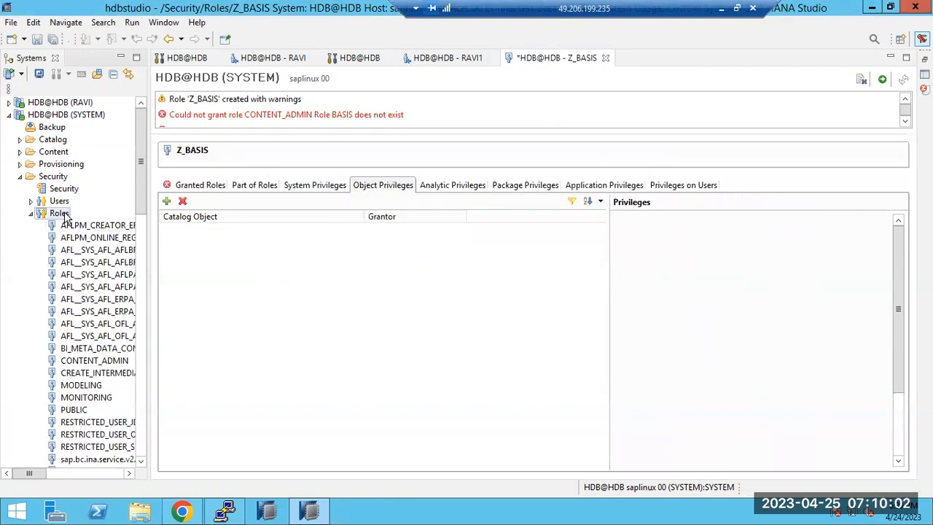
click(207, 188)
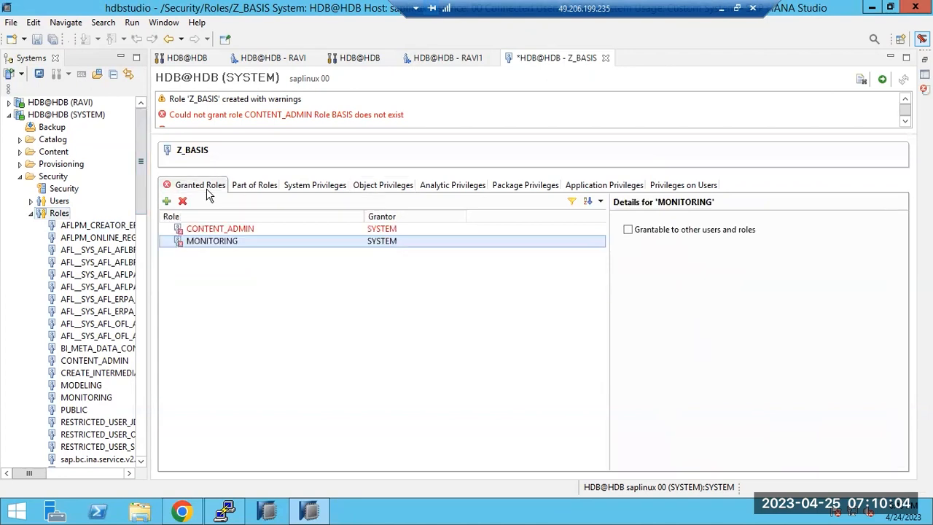
Step: Remove CONTENT_ADMIN and MONITORING from Z_BASIS's granted roles
click(207, 228)
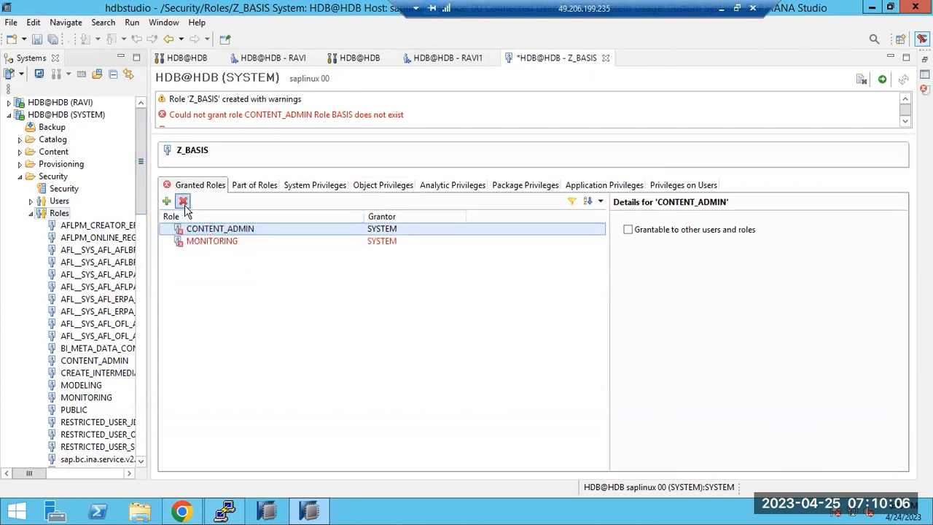
click(182, 200)
click(193, 228)
click(183, 201)
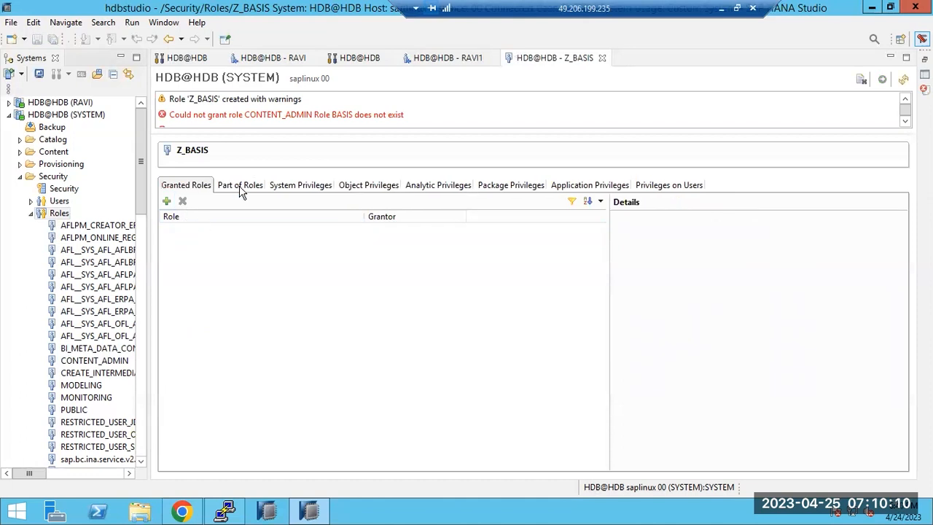
Step: Check Z_BASIS's system, object and analytic privileges
click(299, 185)
click(358, 191)
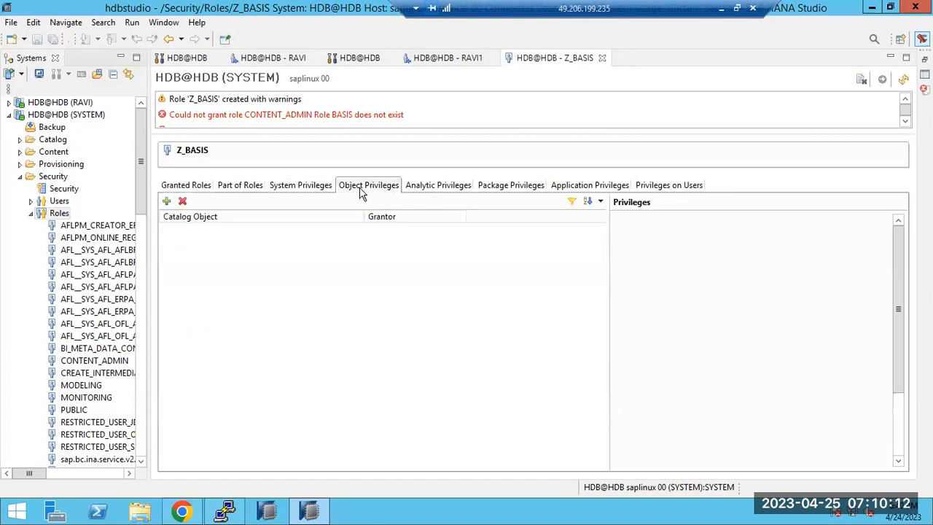
click(428, 190)
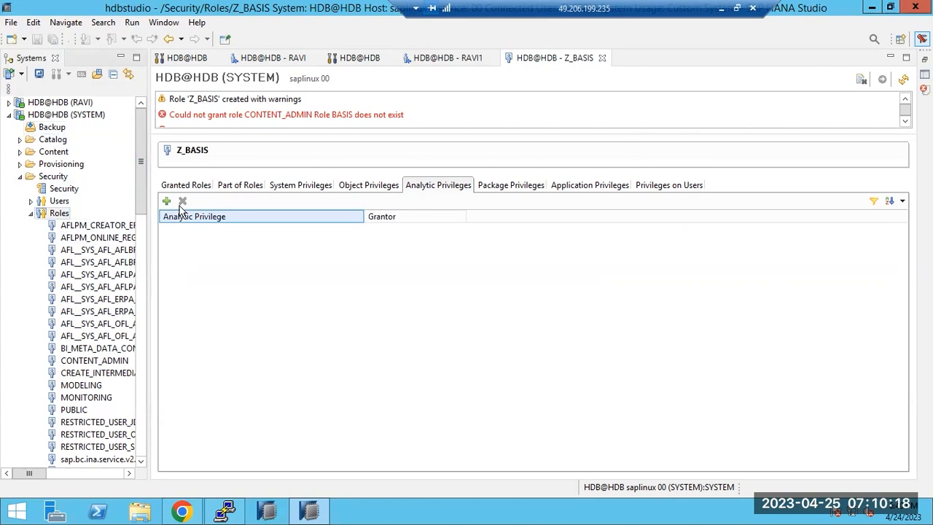
right_click(59, 201)
Step: Start new user RAVI3 and grant it the Z_BASIS role
click(96, 209)
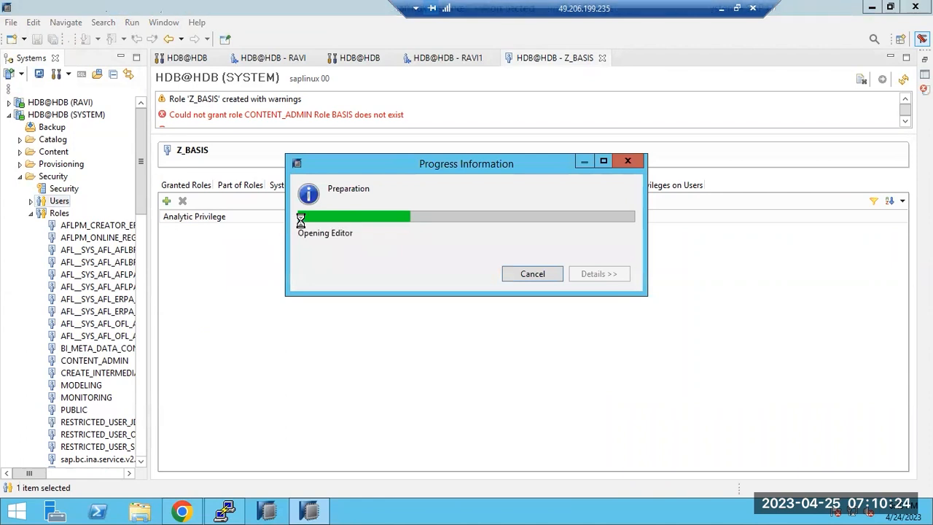
text(RAVI3)
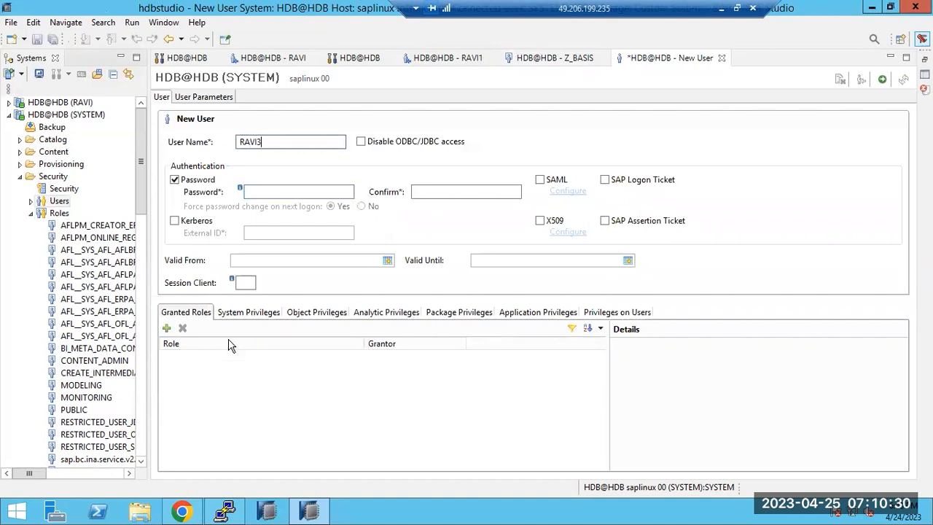
click(167, 329)
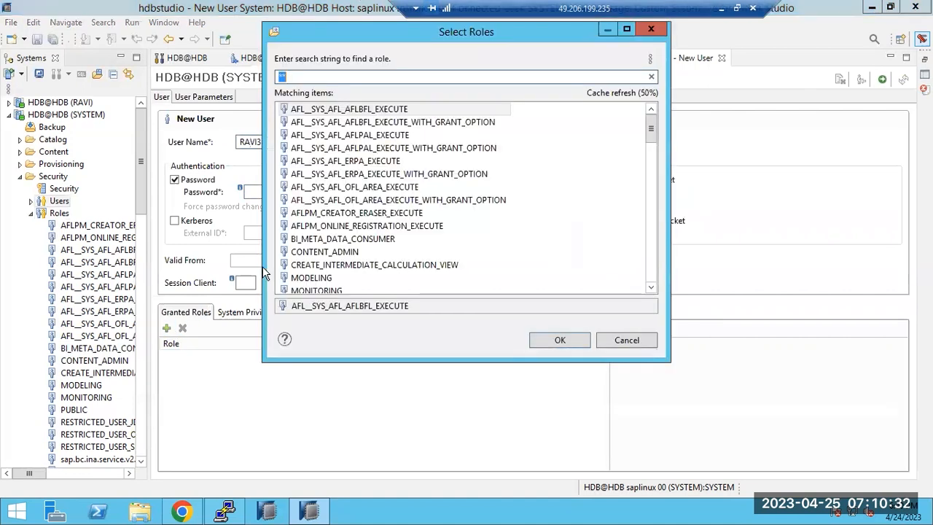
drag(649, 131, 649, 267)
double_click(309, 279)
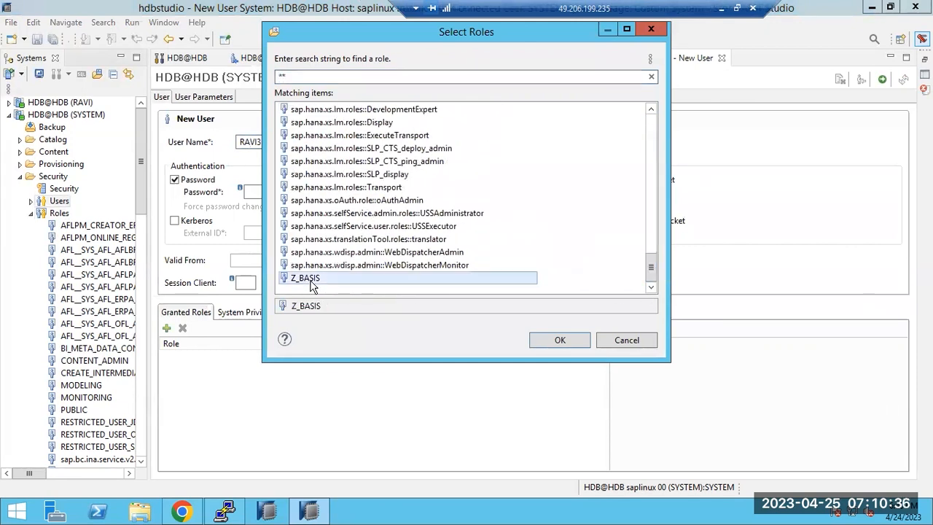
click(891, 79)
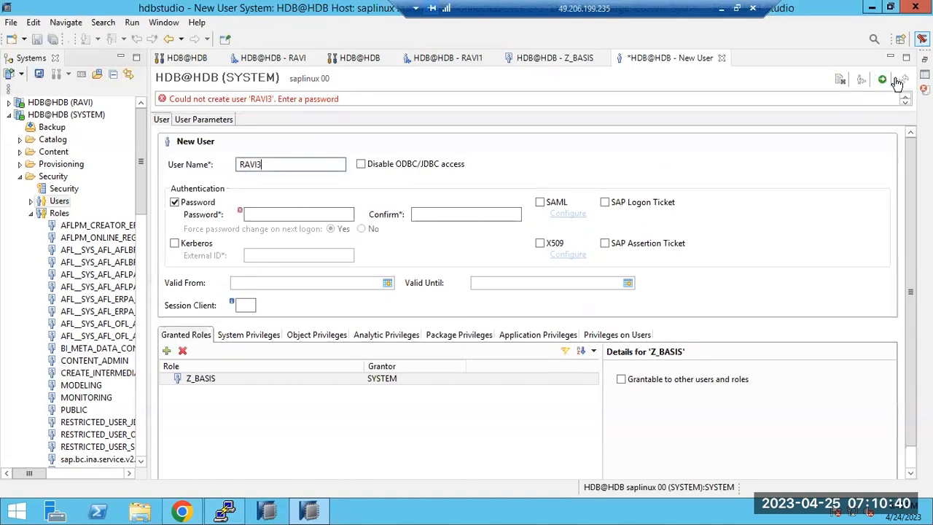
Step: Enter and confirm RAVI3's password, then deploy the user
click(256, 213)
text(••••••••)
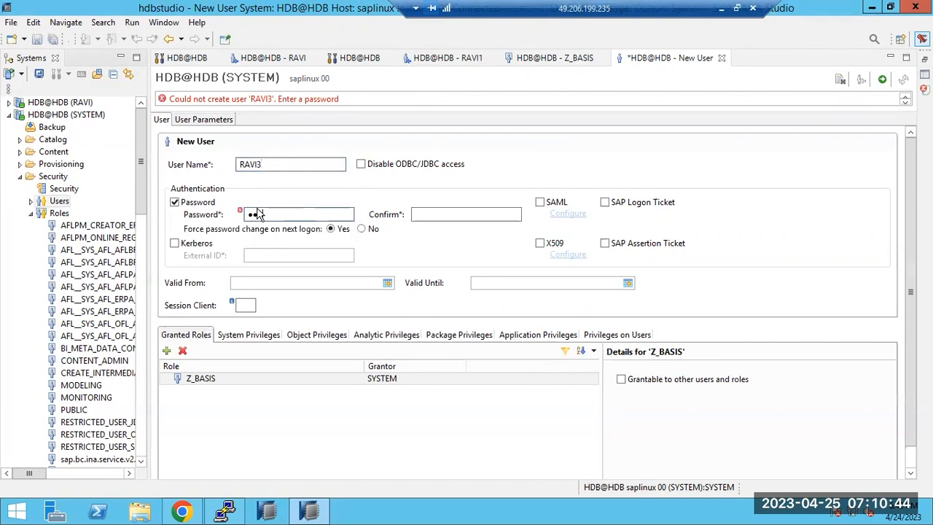
key(Tab)
text(••••••••)
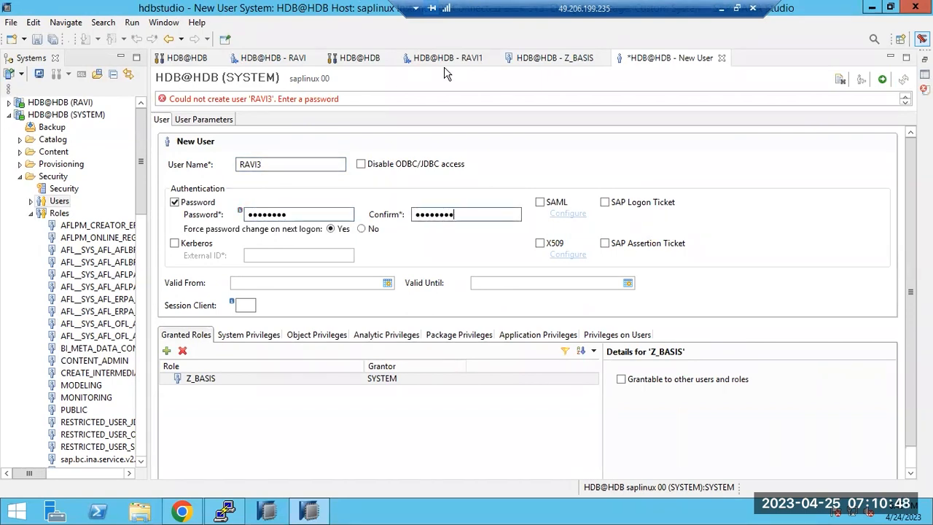
click(882, 79)
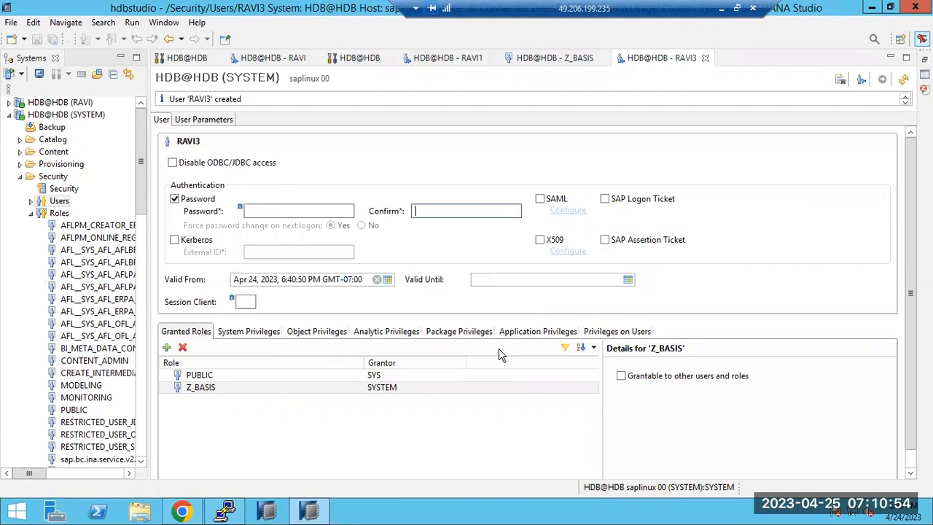
Step: Inspect RAVI3's granted Z_BASIS role without adding further roles
click(192, 388)
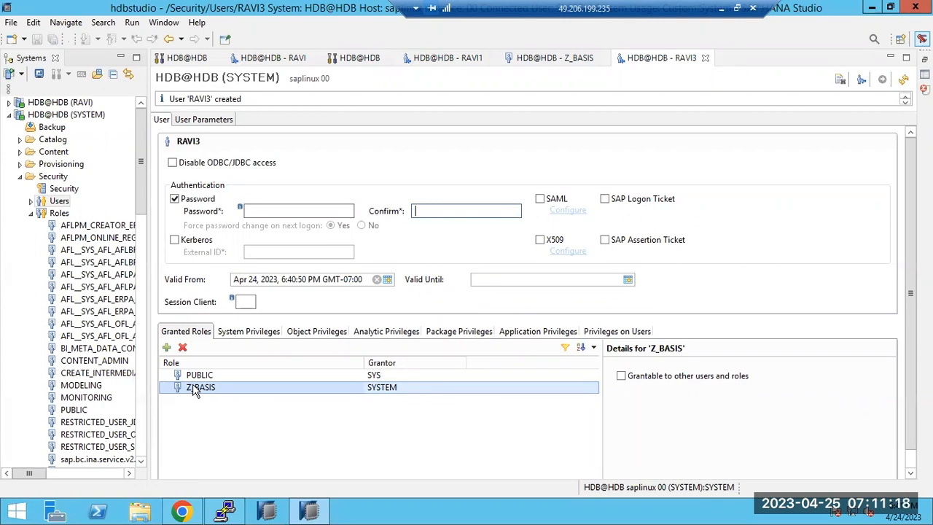
click(55, 204)
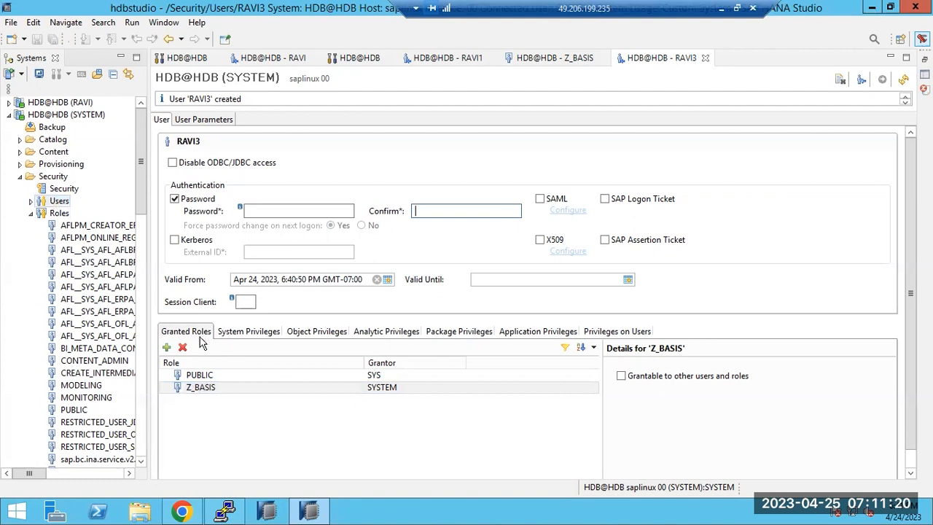
click(167, 348)
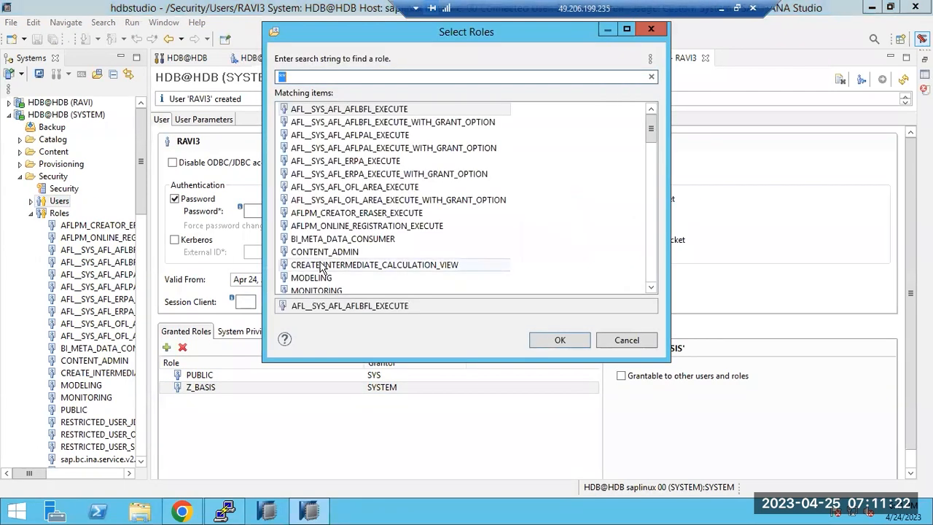
click(625, 341)
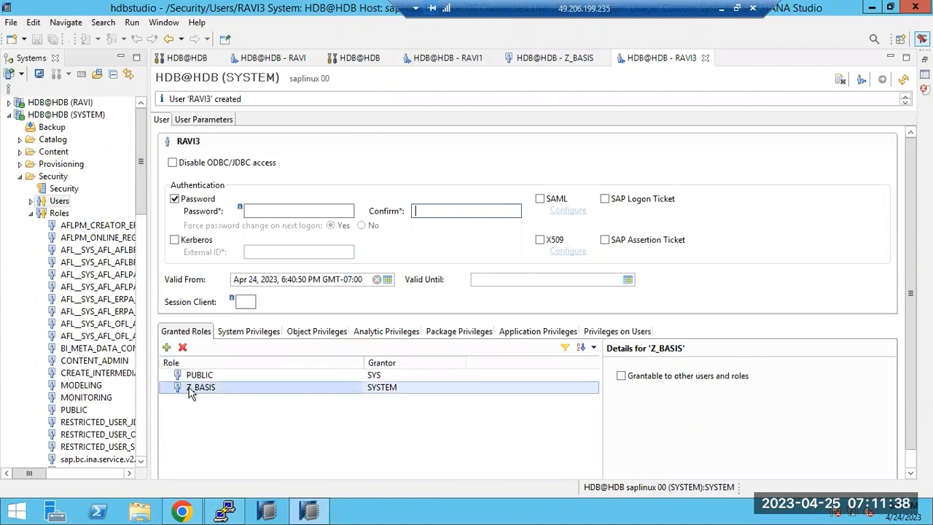
Step: Grant RAVI3 the CERTIFICATE ADMIN system privilege and deploy the change
click(251, 332)
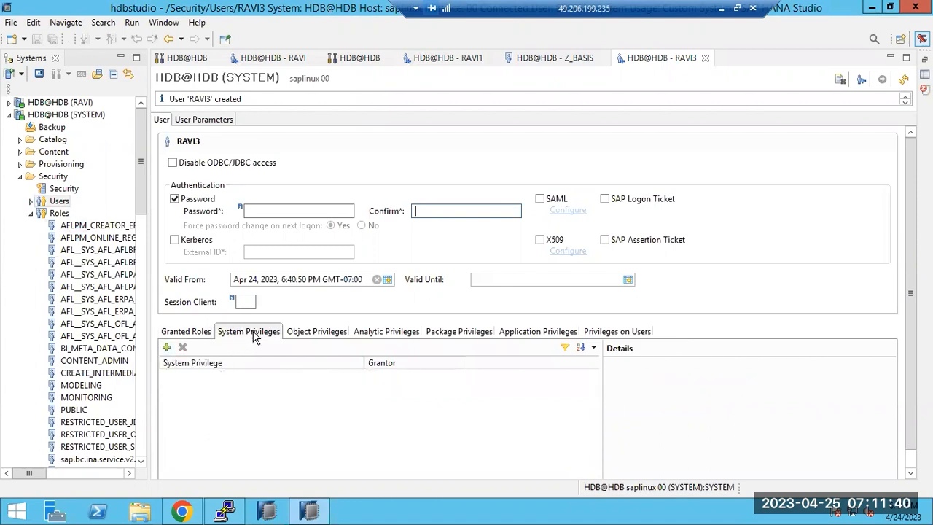
click(167, 348)
double_click(298, 232)
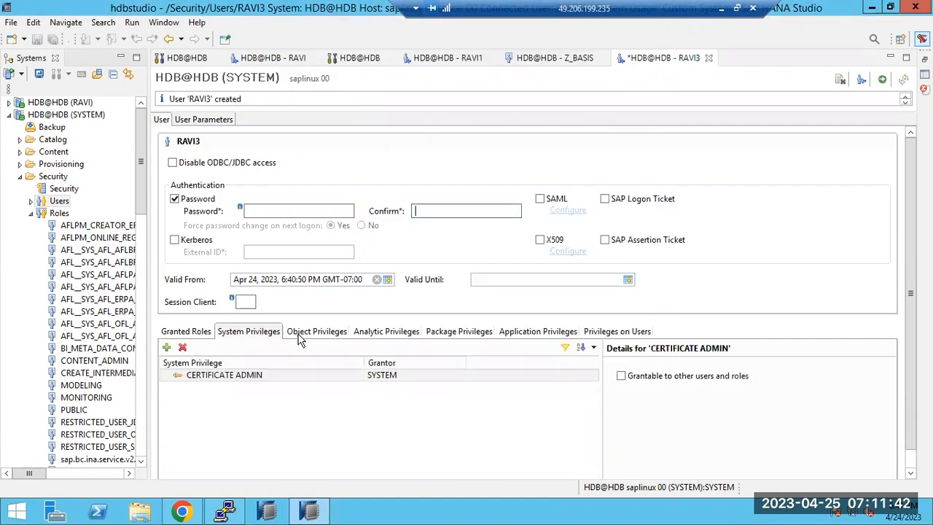
click(300, 337)
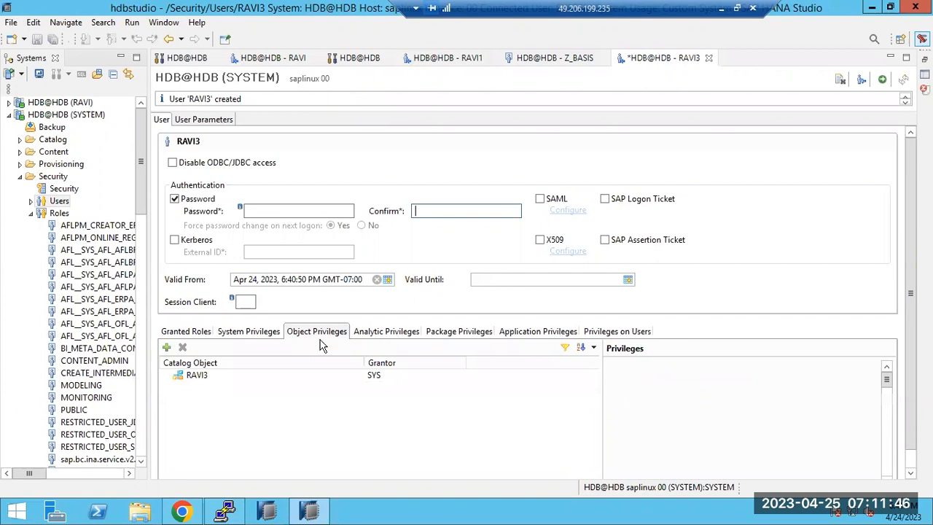
click(192, 336)
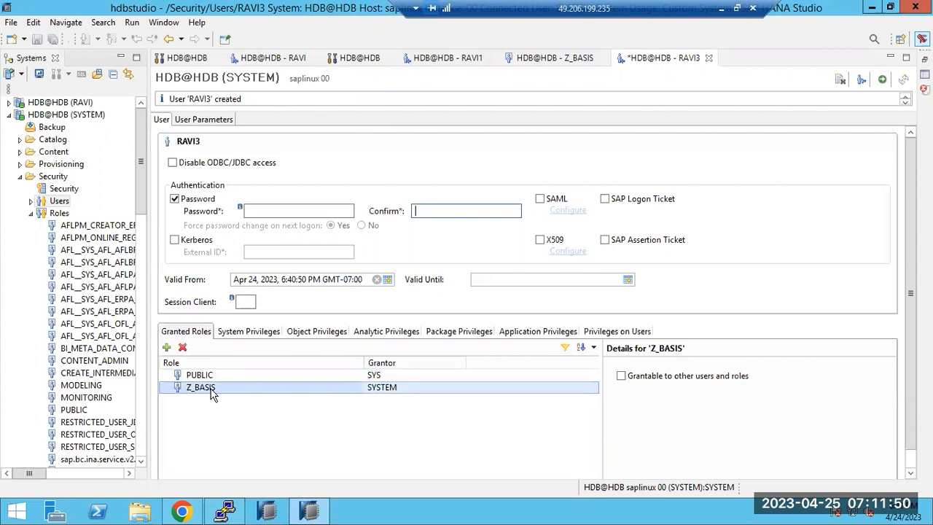
click(883, 80)
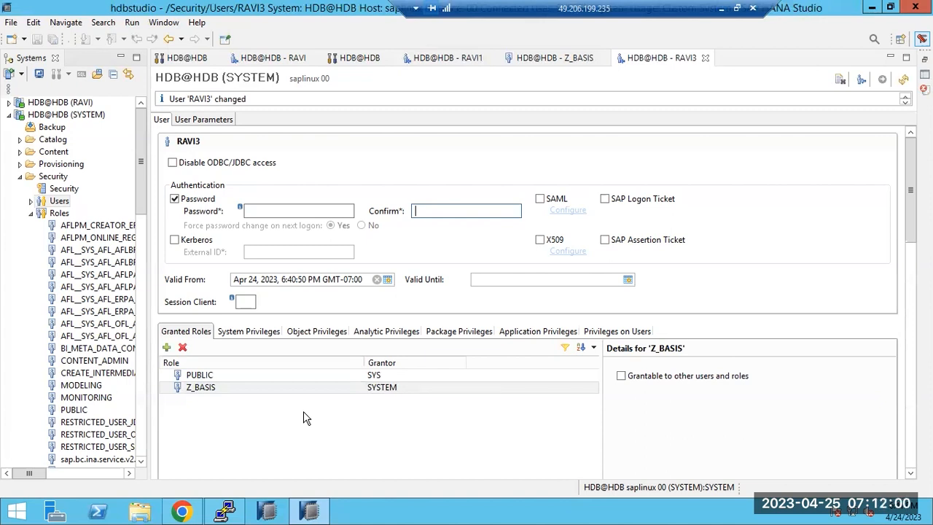
click(248, 211)
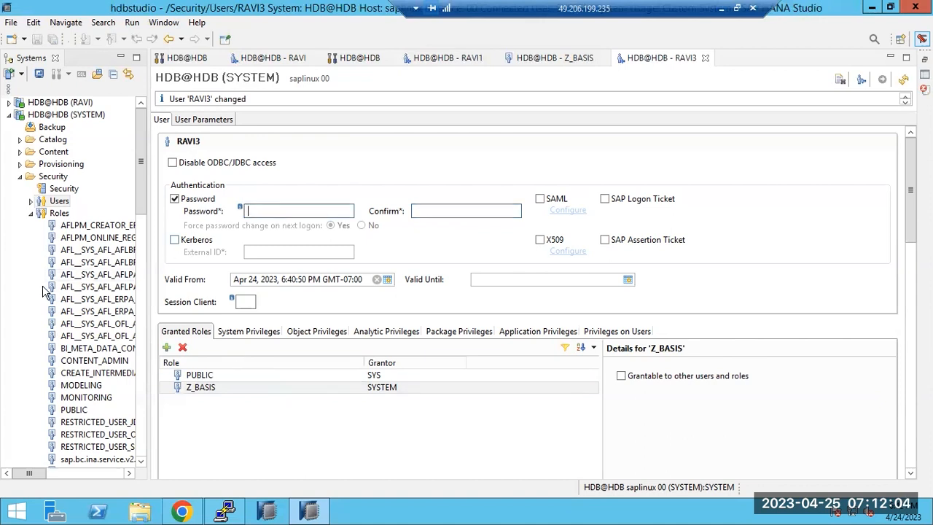
Step: Open user RAVI3 for editing from the Users node
click(31, 202)
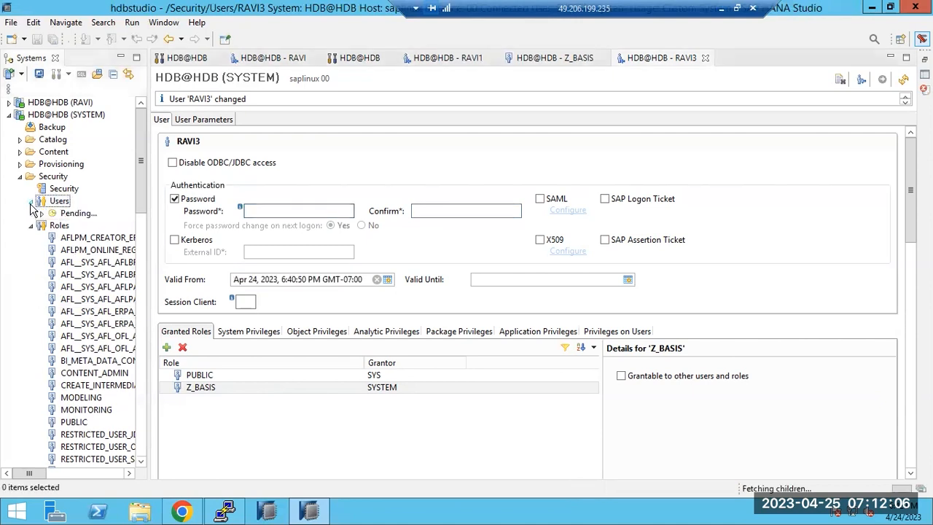
click(67, 237)
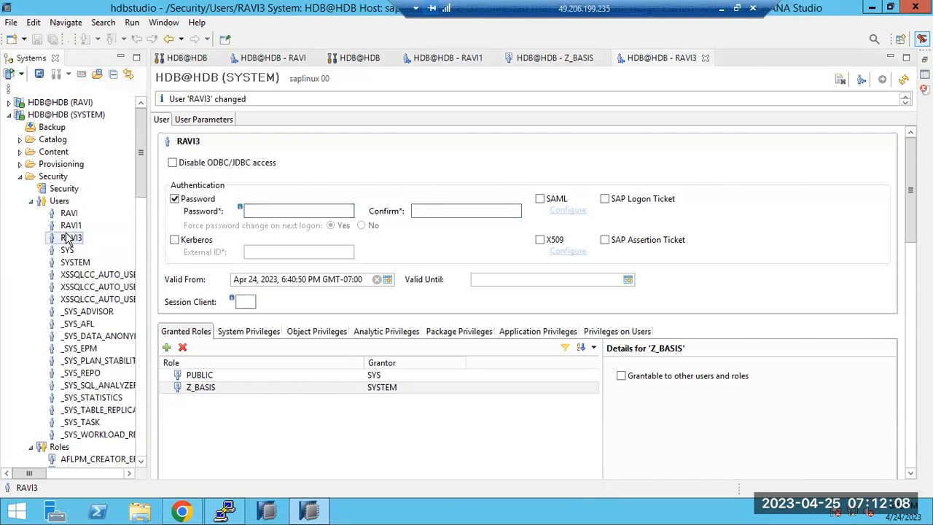
right_click(68, 238)
click(100, 248)
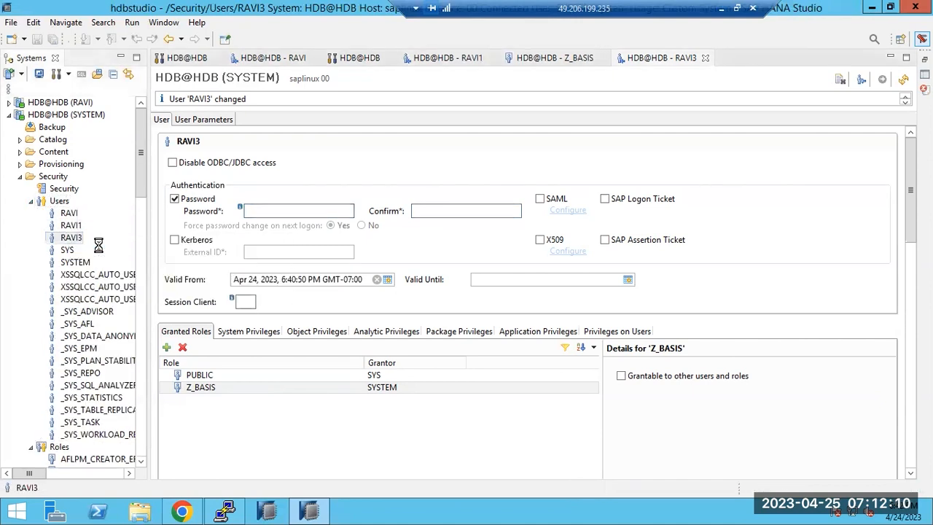
Step: Enter and confirm a new password for RAVI3, then deactivate the user
click(257, 209)
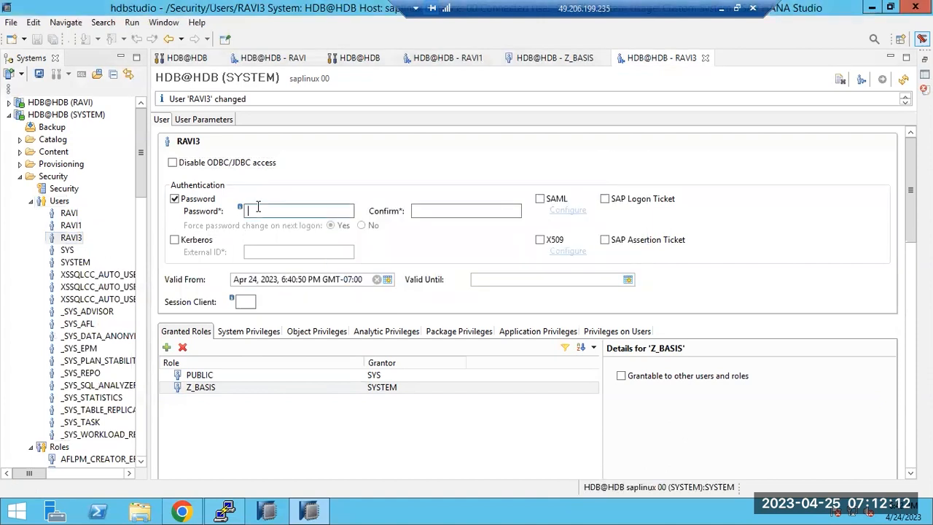
text(••)
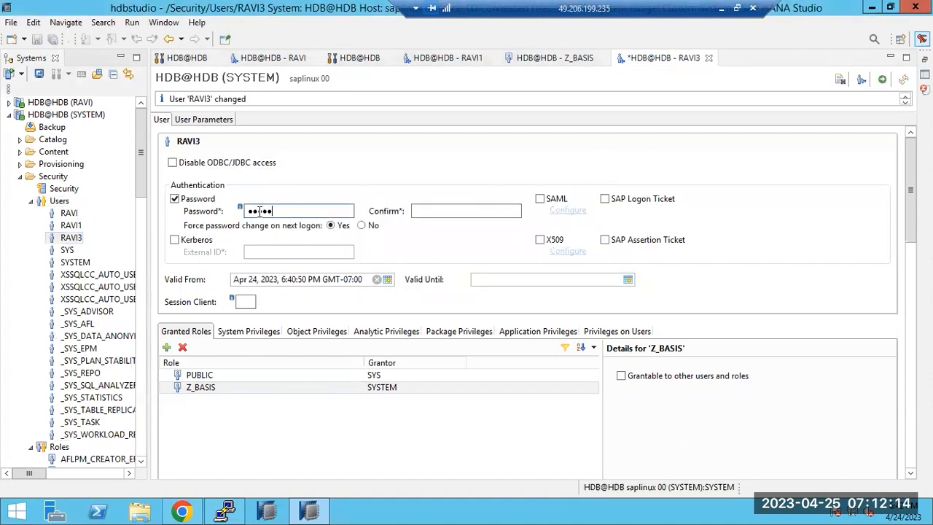
key(Tab)
text(•••••)
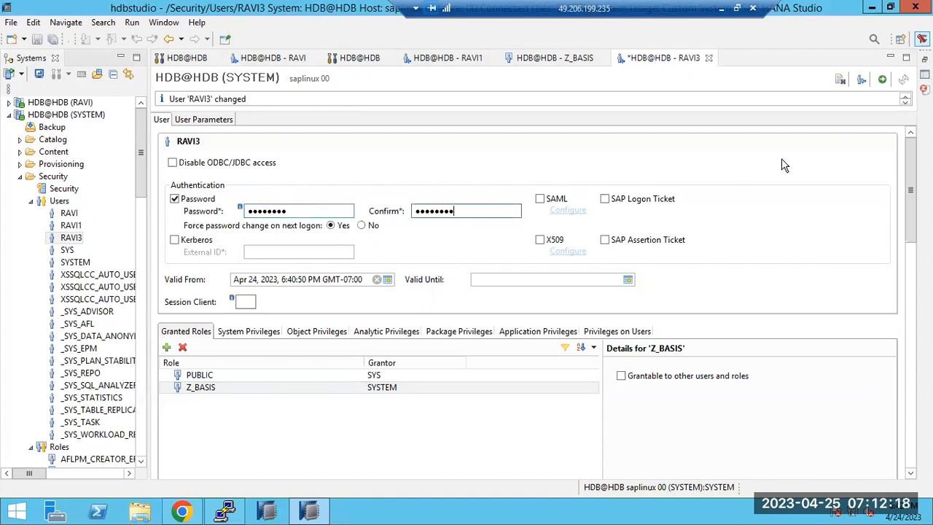
click(861, 79)
click(538, 261)
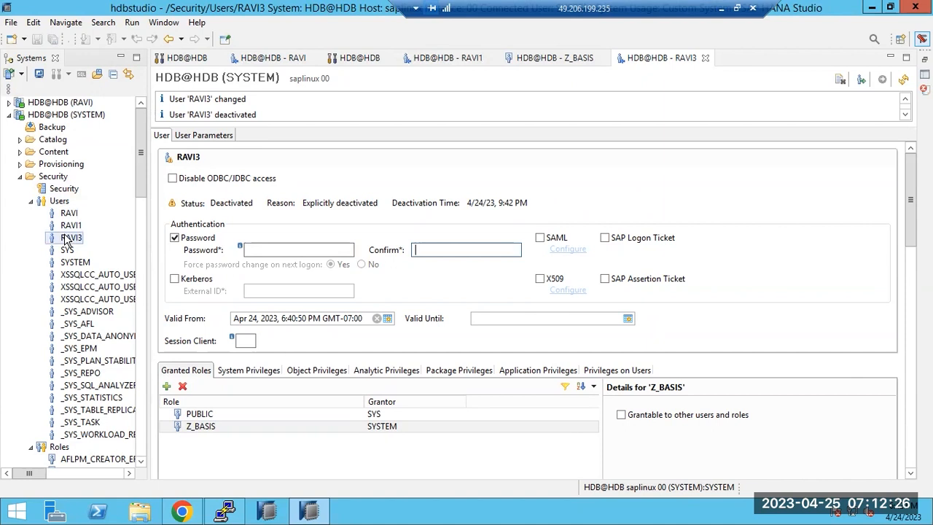
click(51, 178)
Step: Start adding the system again, logging on as user RAVI with a password
right_click(47, 176)
right_click(39, 115)
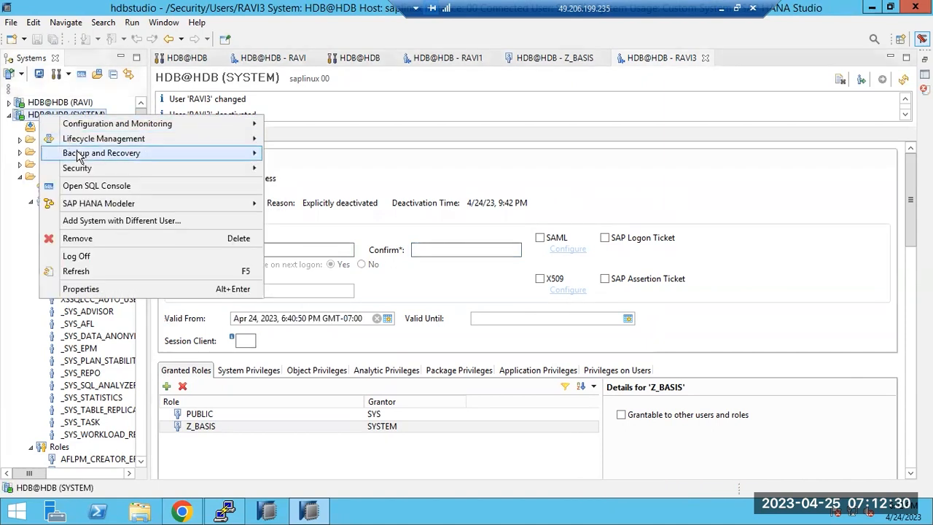
click(96, 221)
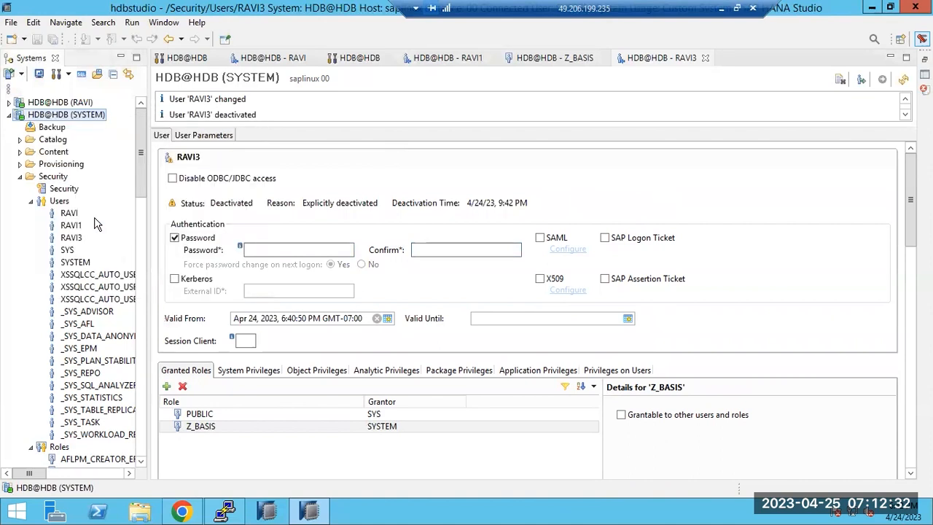
text(RAVI)
key(Tab)
text(W)
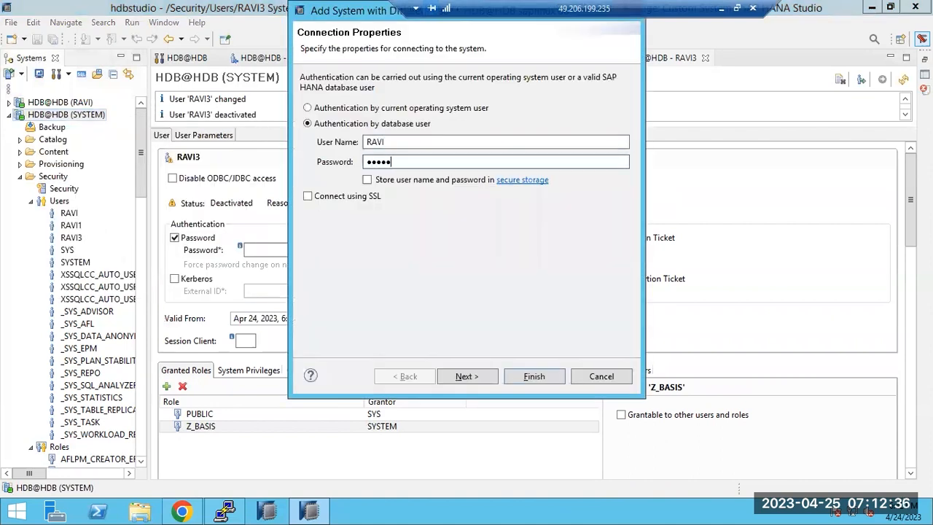
text(1)
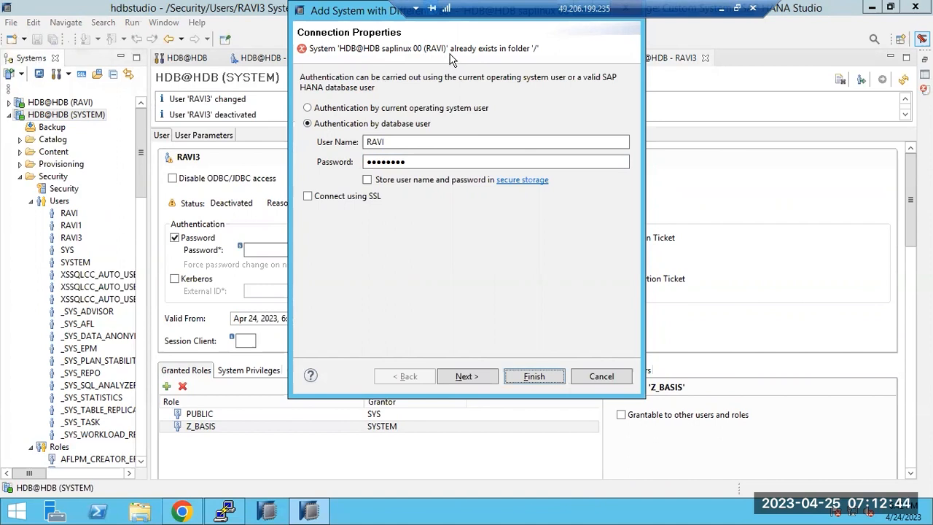
Step: Try connecting as RAVI3, then cancel after the invalid user name or password error
click(414, 142)
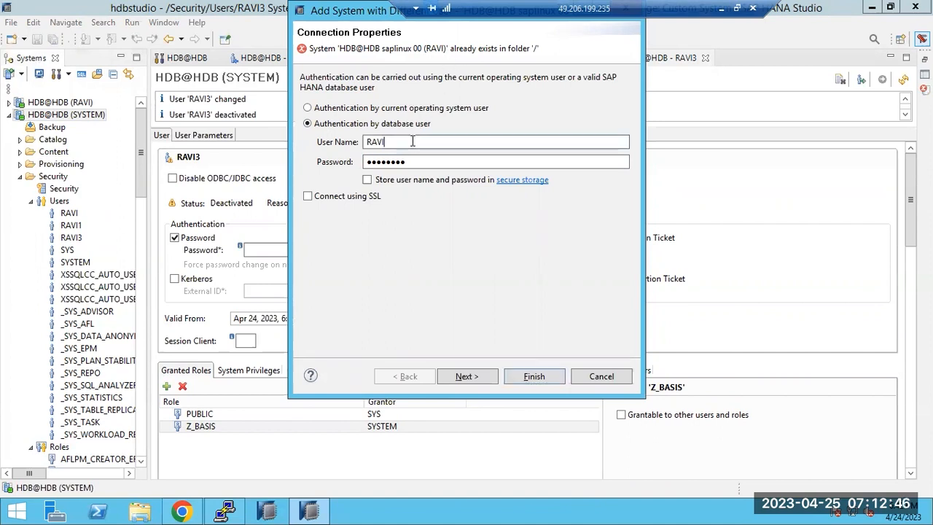
text(3)
click(530, 374)
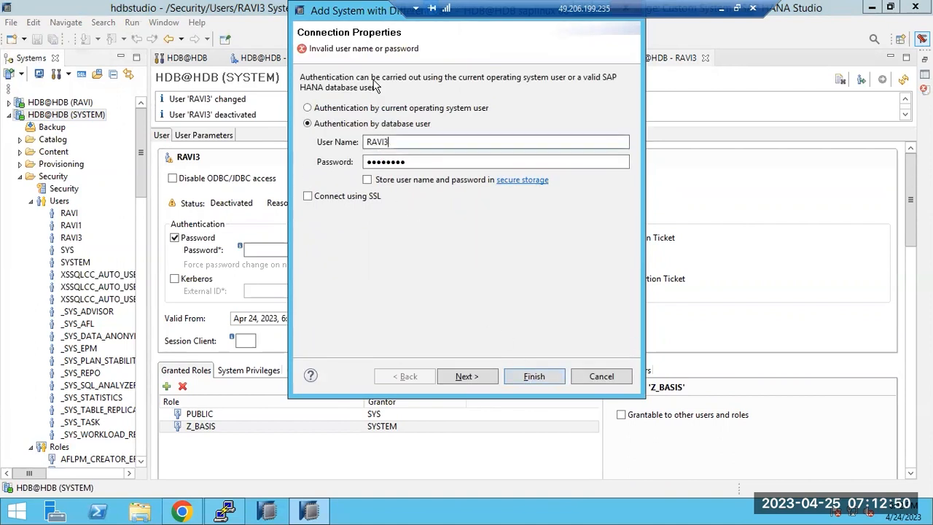
click(411, 162)
key(Return)
key(BackSpace)
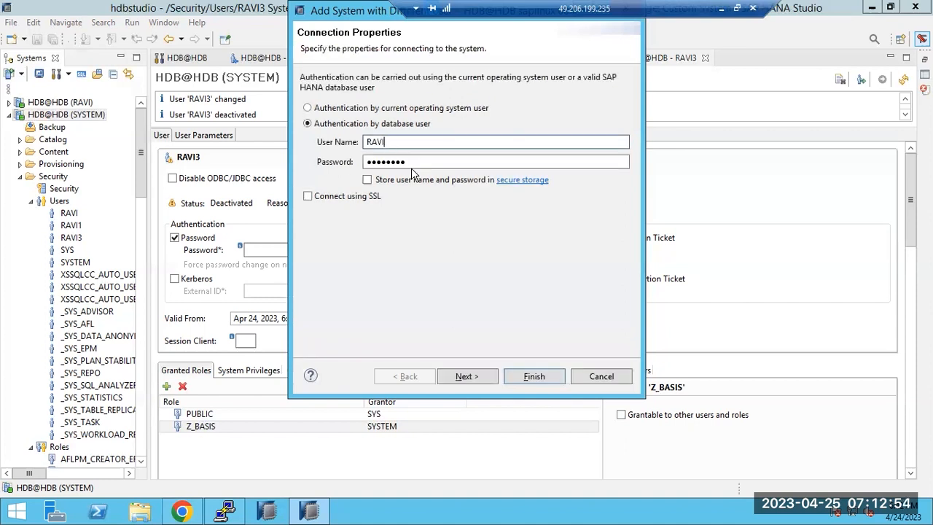
click(583, 377)
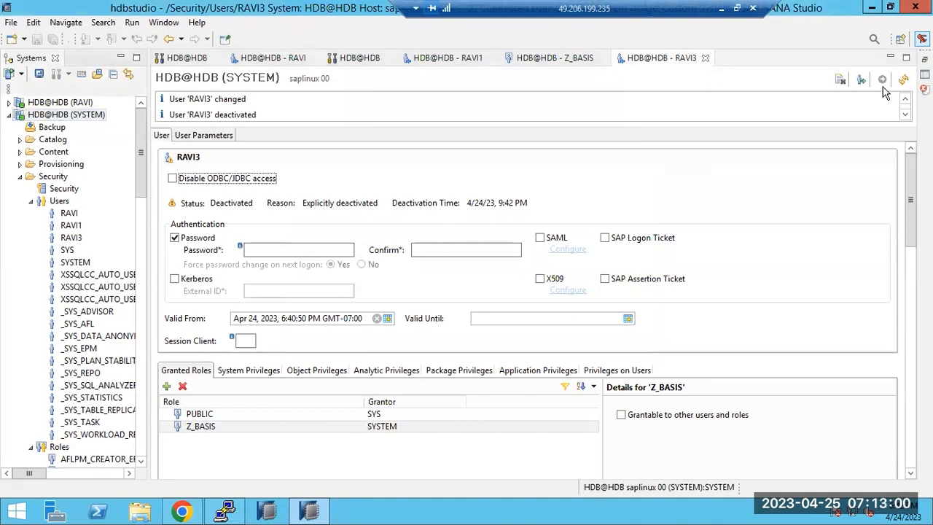
Step: Reactivate user RAVI3 and open the system's Security settings showing auditing
click(861, 85)
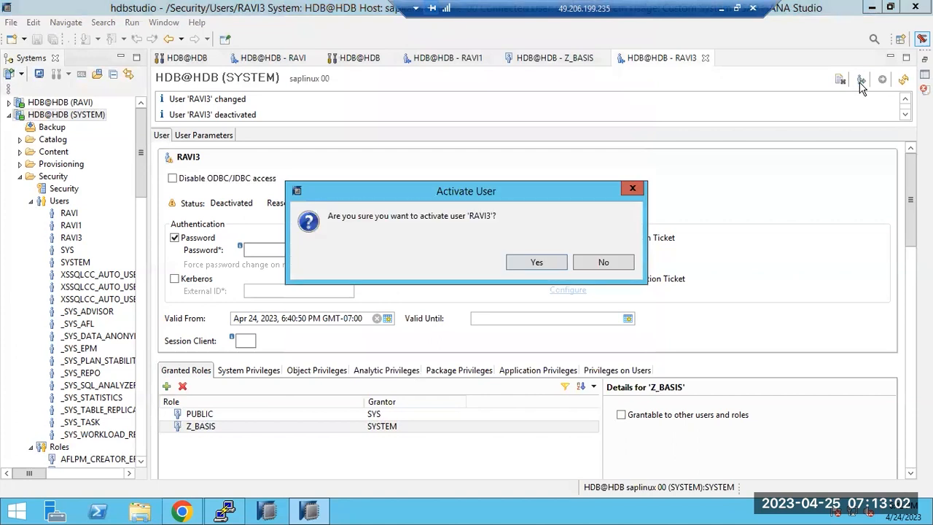
click(538, 262)
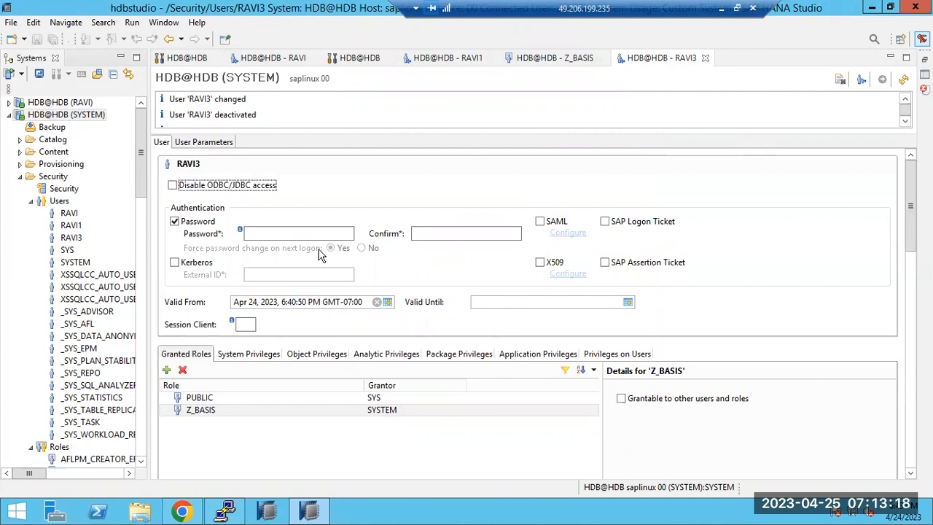
double_click(64, 191)
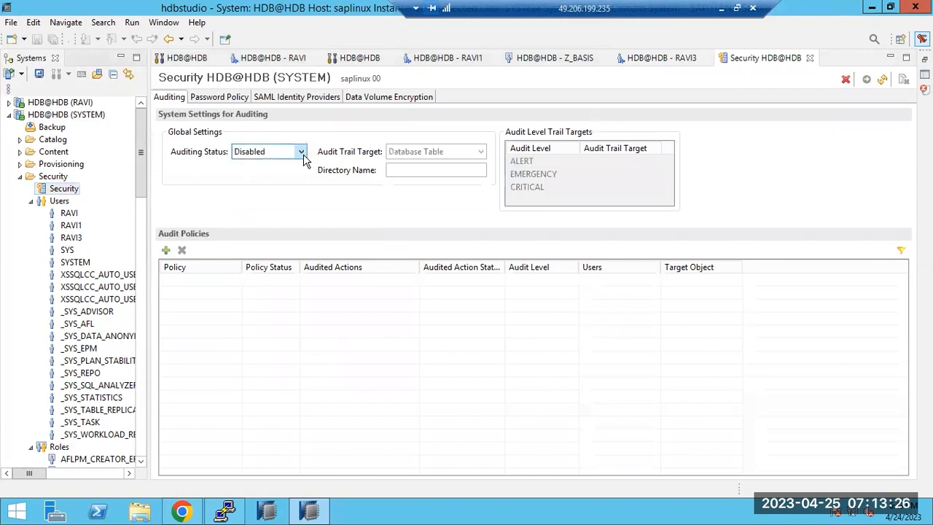
Step: Close the Security, RAVI3, Z_BASIS and RAVI1 editors, returning to the HDB@HDB (RAVI) console
click(809, 58)
click(705, 57)
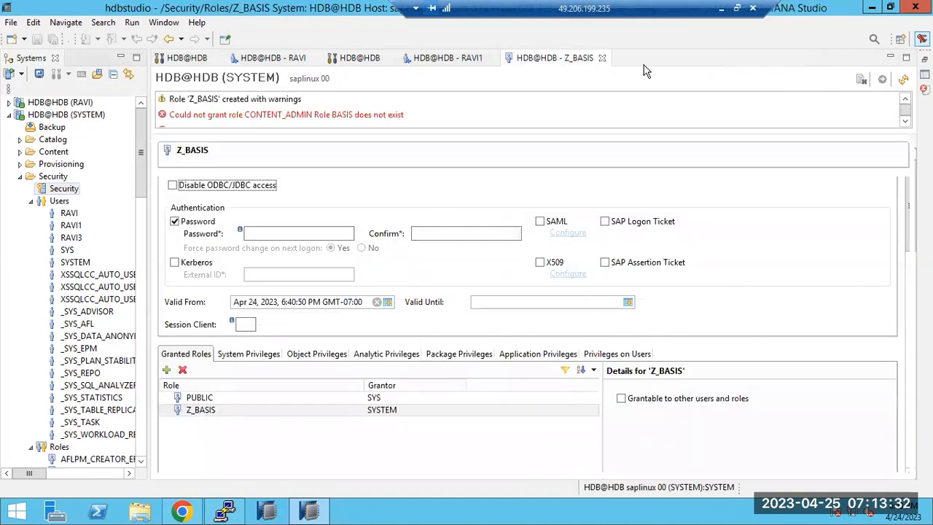
click(600, 57)
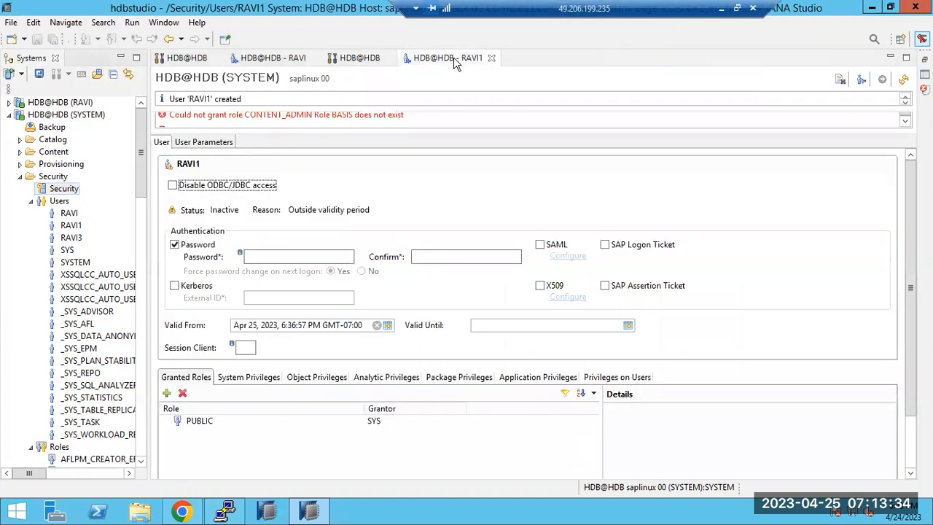
click(490, 58)
click(356, 60)
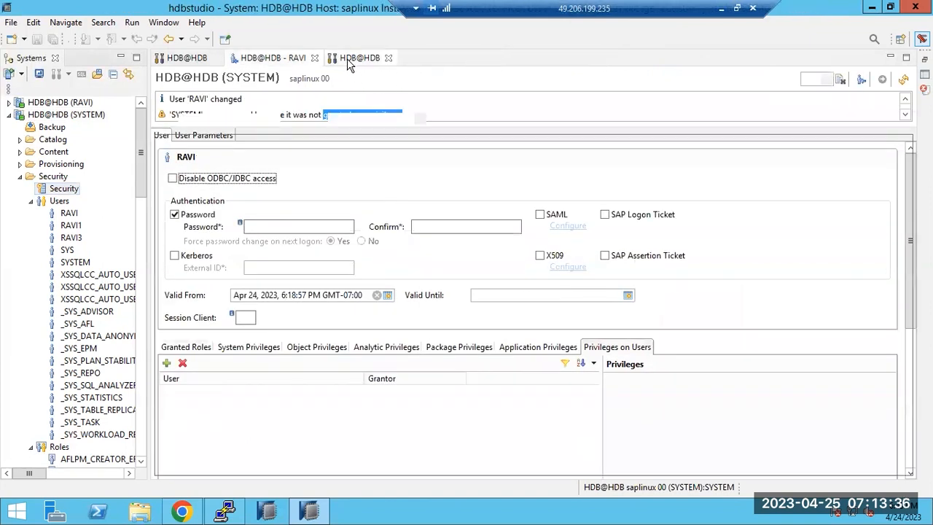
click(29, 201)
click(30, 201)
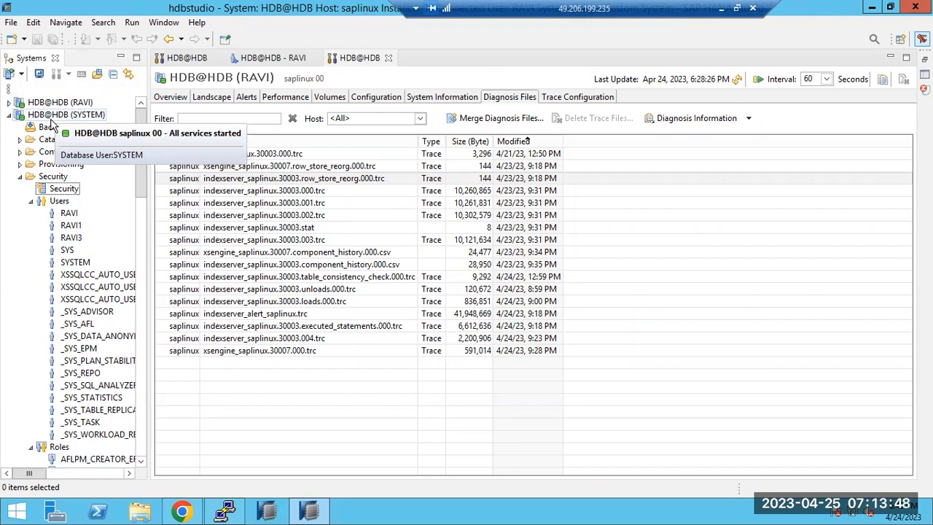
Step: Show the system overview and the landscape of running services
click(167, 98)
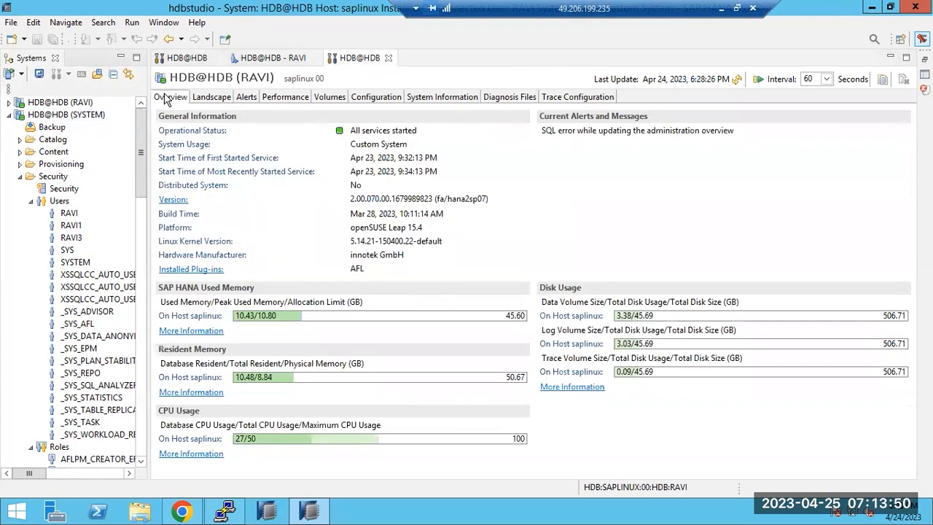
click(31, 201)
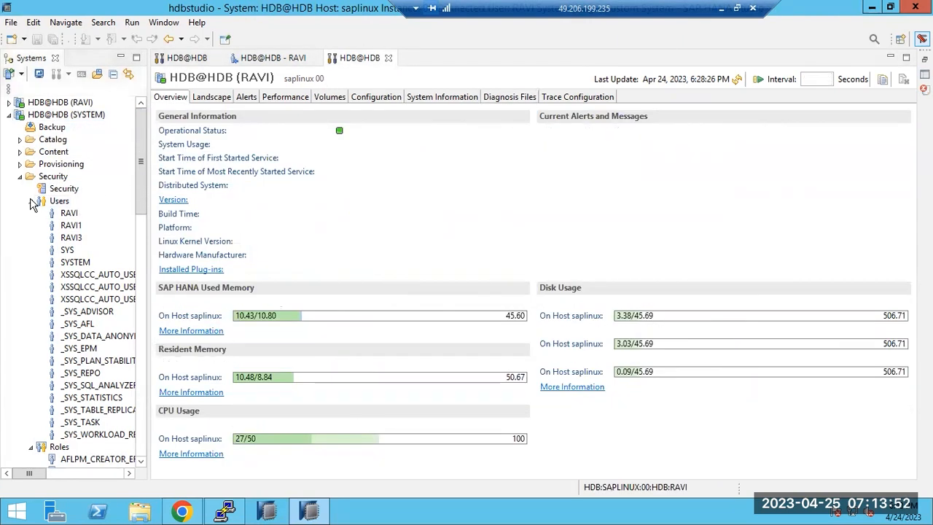
click(31, 202)
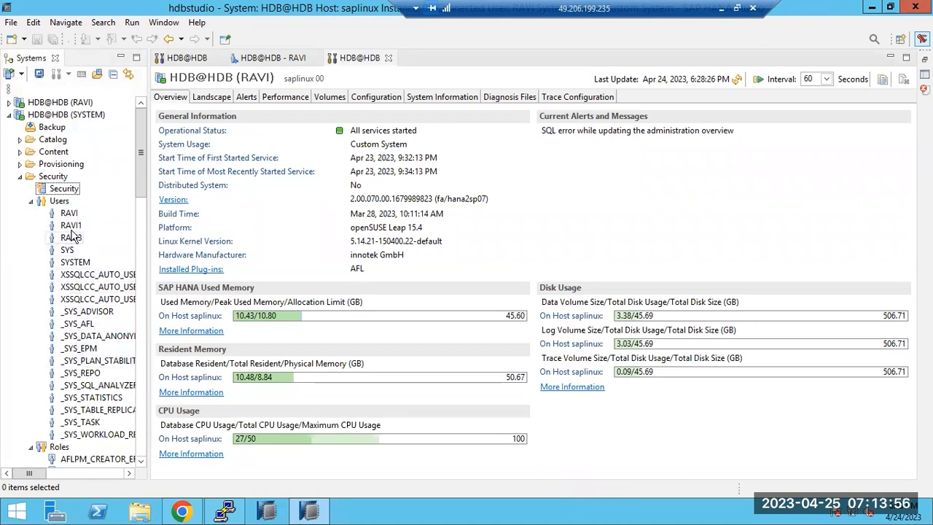
click(211, 99)
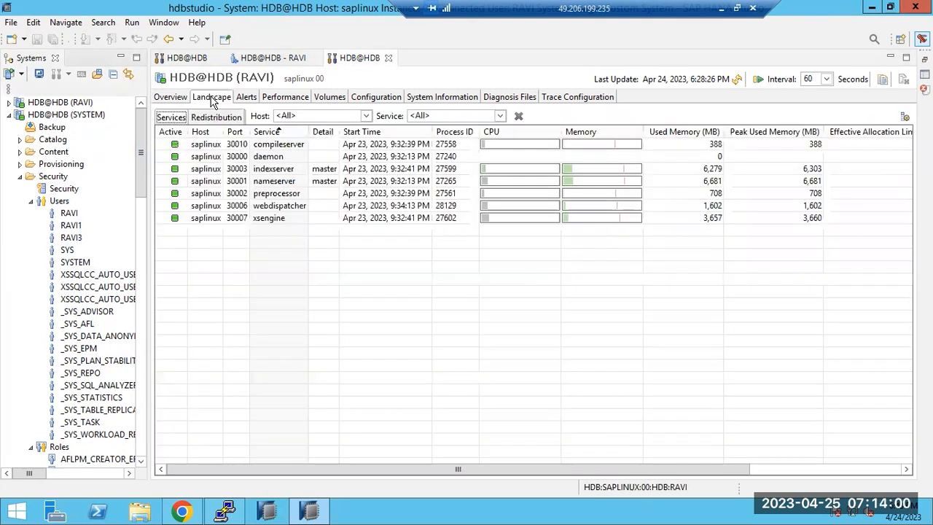
Step: List the current sessions under Performance > Sessions, then minimize the remote desktop
click(282, 99)
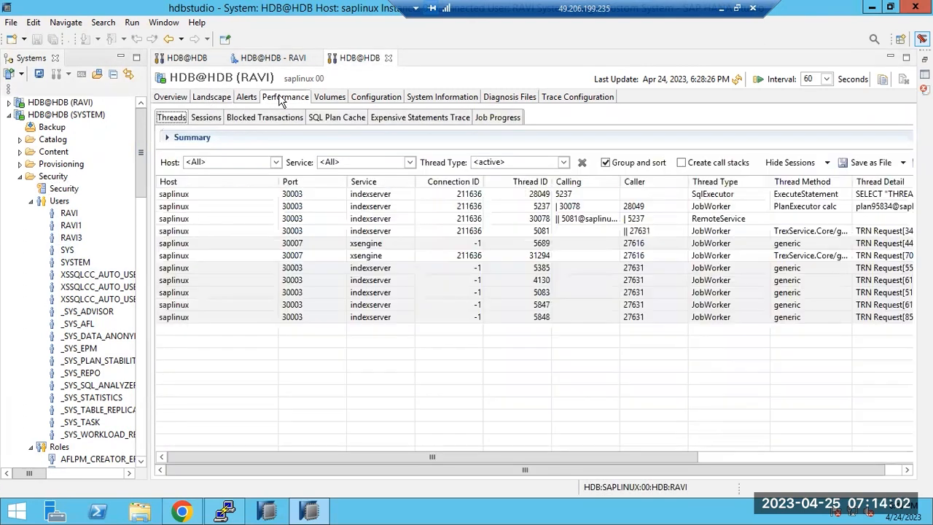
click(208, 119)
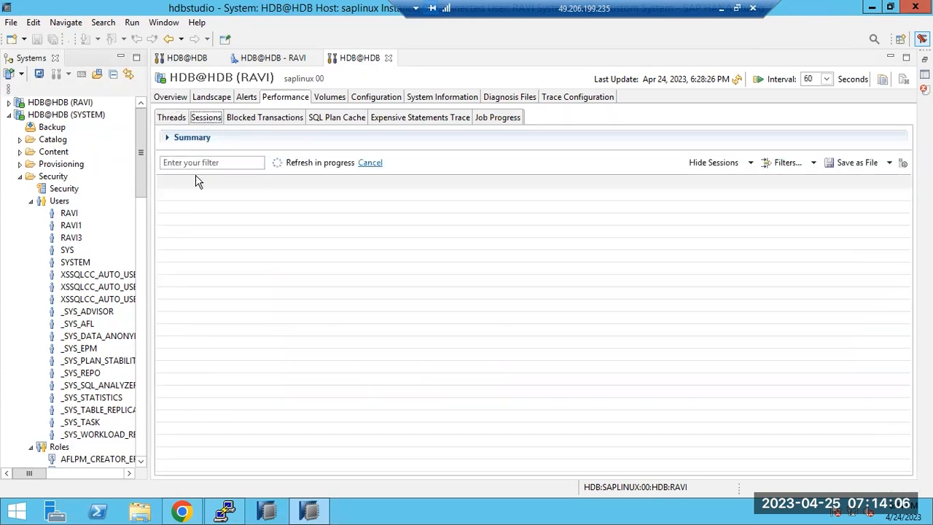
drag(282, 473, 456, 466)
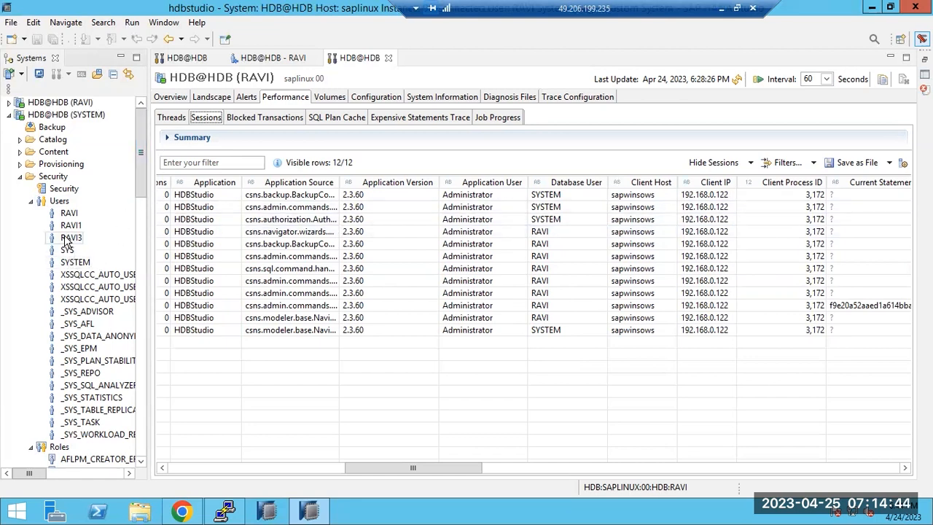
click(386, 255)
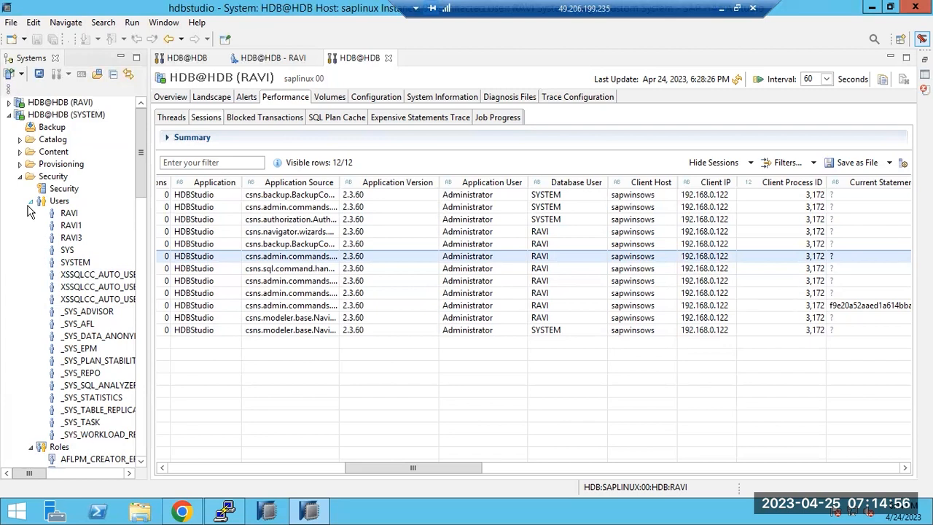
click(721, 9)
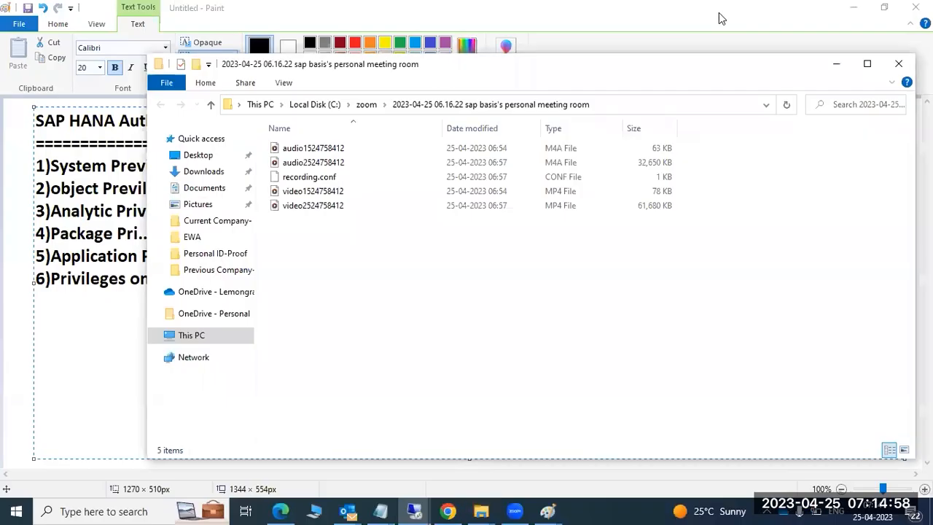
Step: Bring Chrome with the 4sysops RDP authentication error article forward, then switch to Zoom
mouse_move(342, 508)
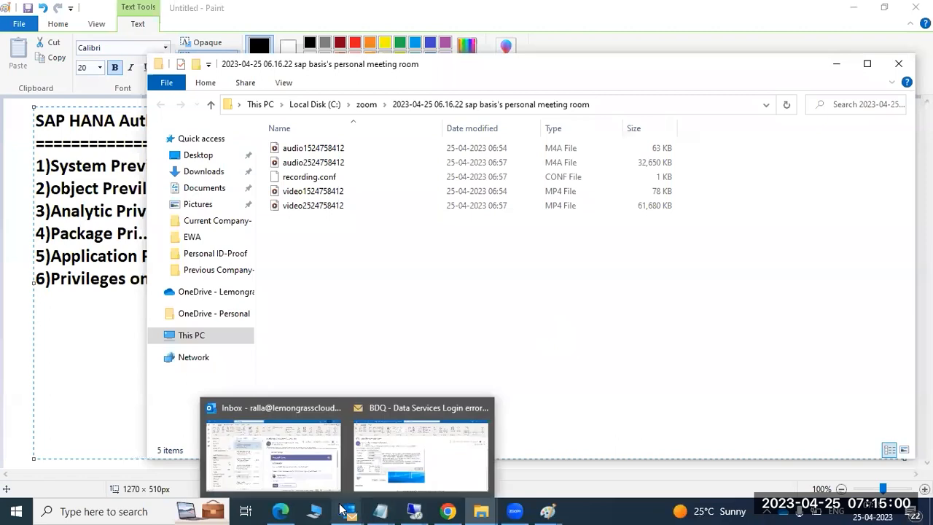
click(448, 511)
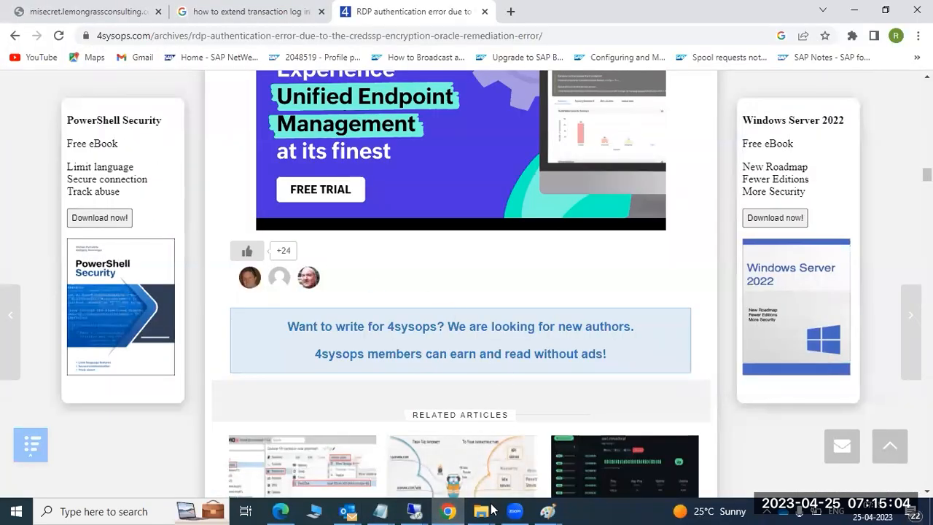
click(515, 511)
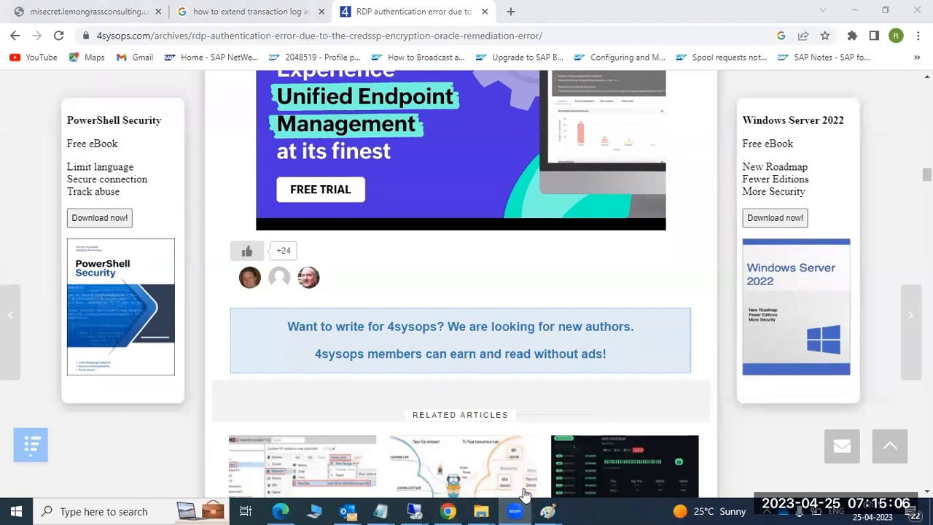